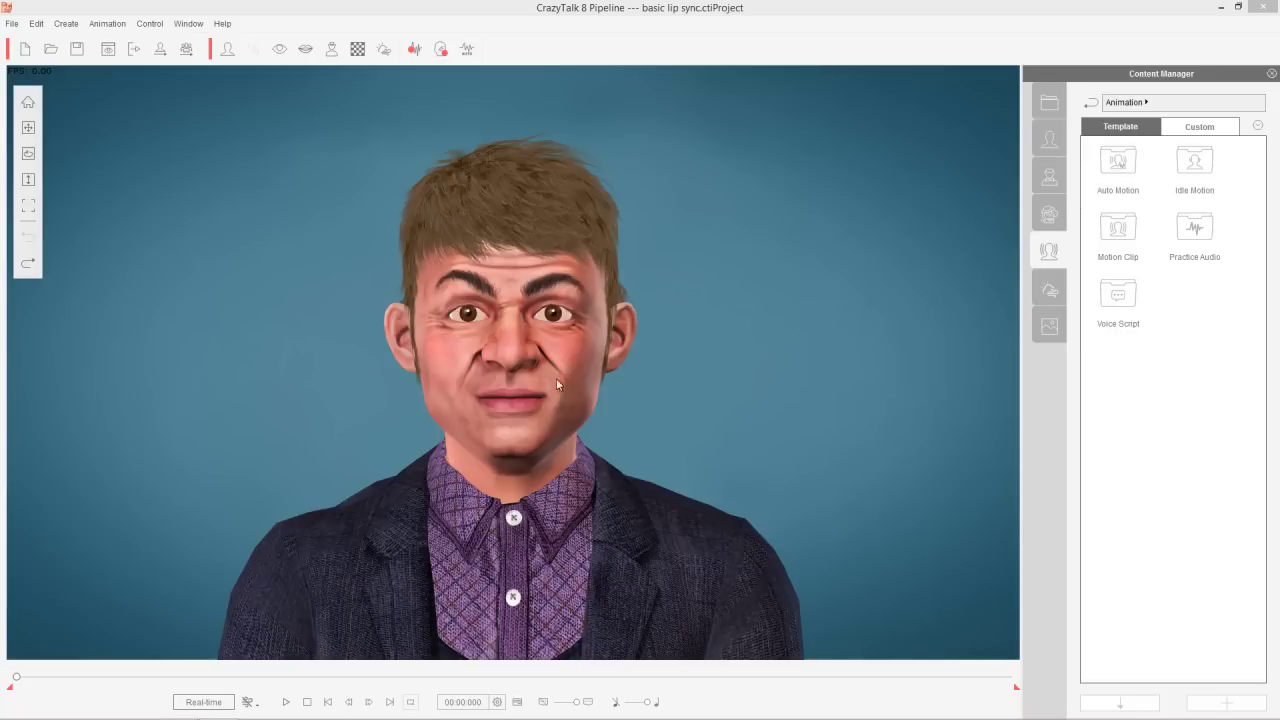
# Apply the Not Stand practice audio to the character in Talk Mode and return playback to the start
pyautogui.doubleClick(1205, 237)
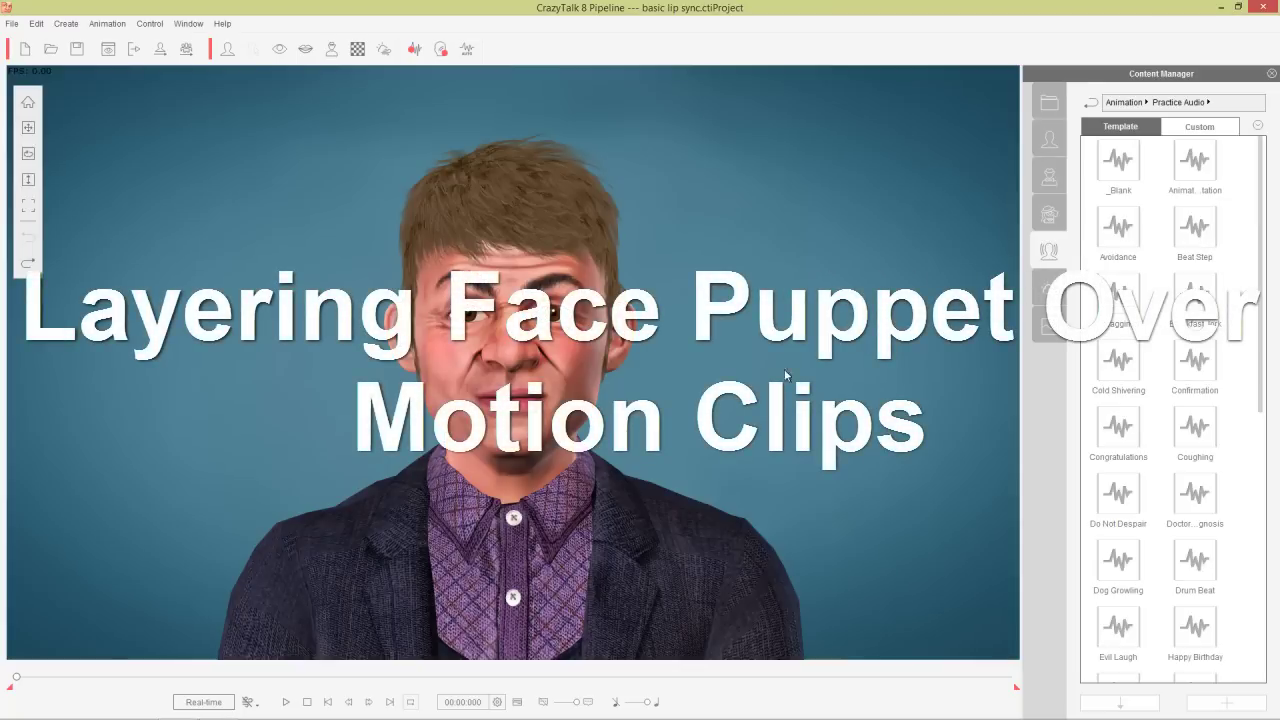
pyautogui.moveTo(1262, 290); pyautogui.dragTo(1249, 521)
pyautogui.doubleClick(1197, 430)
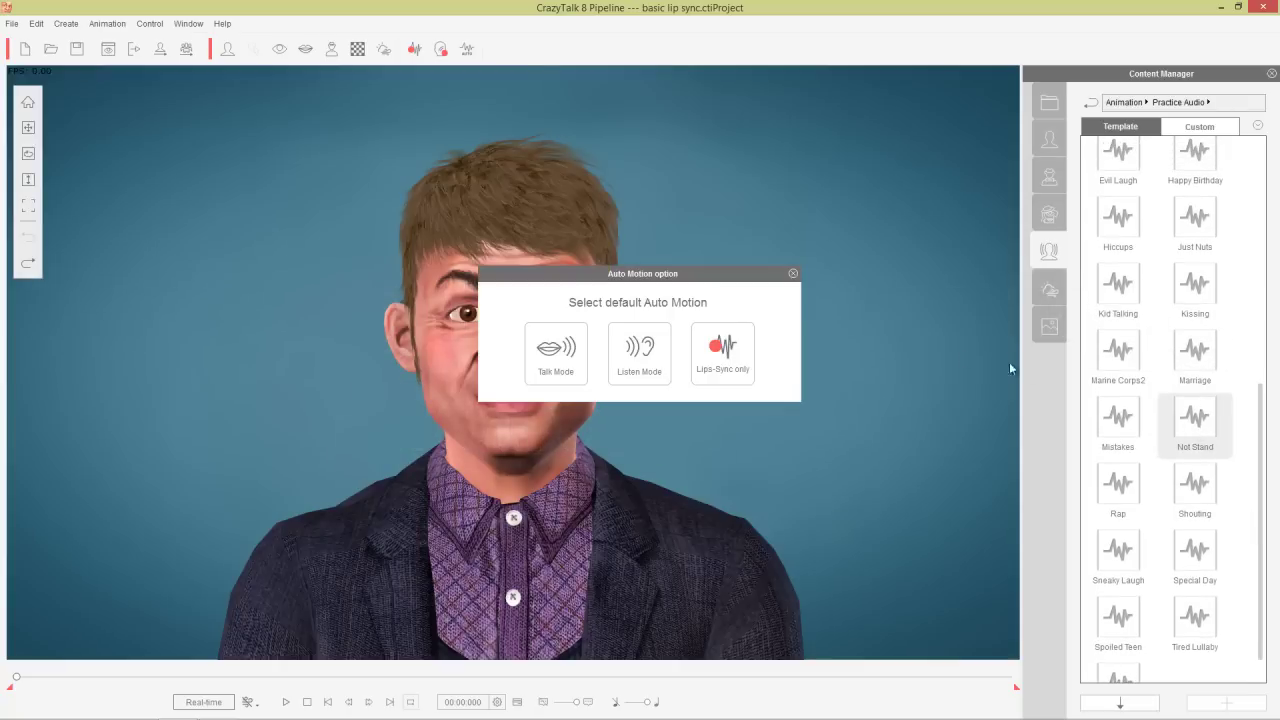
pyautogui.click(556, 348)
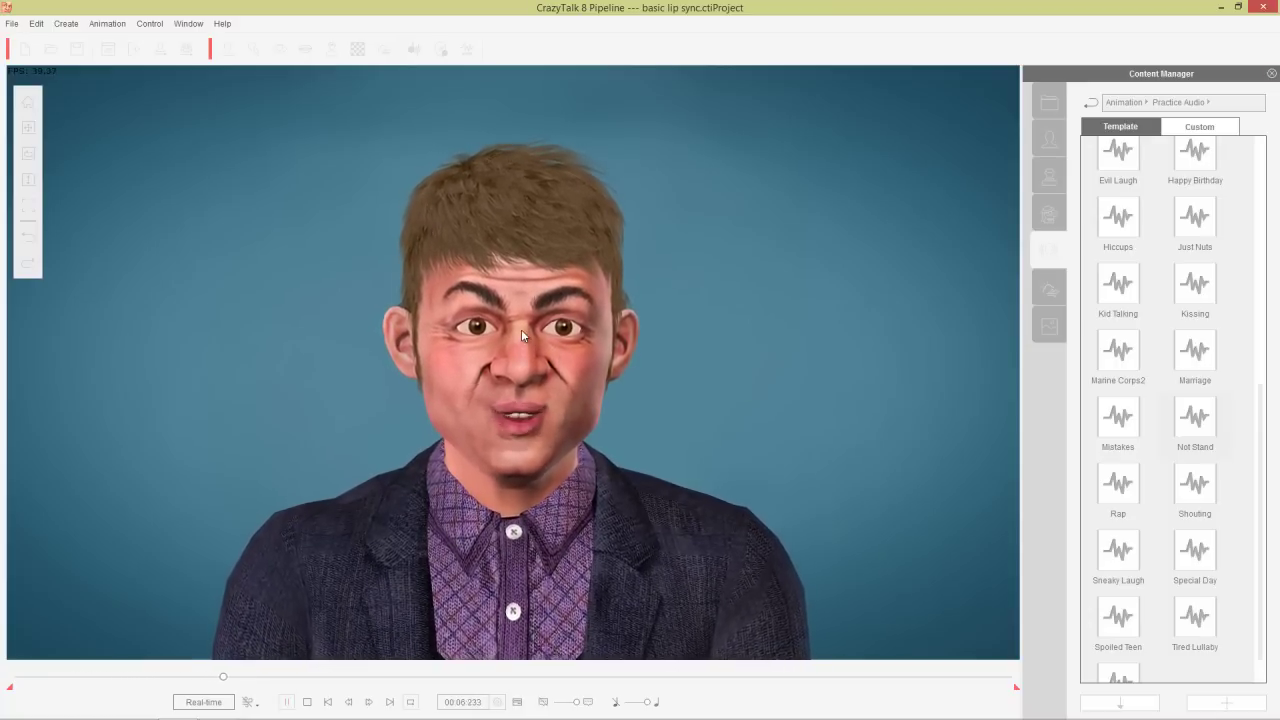
pyautogui.click(309, 702)
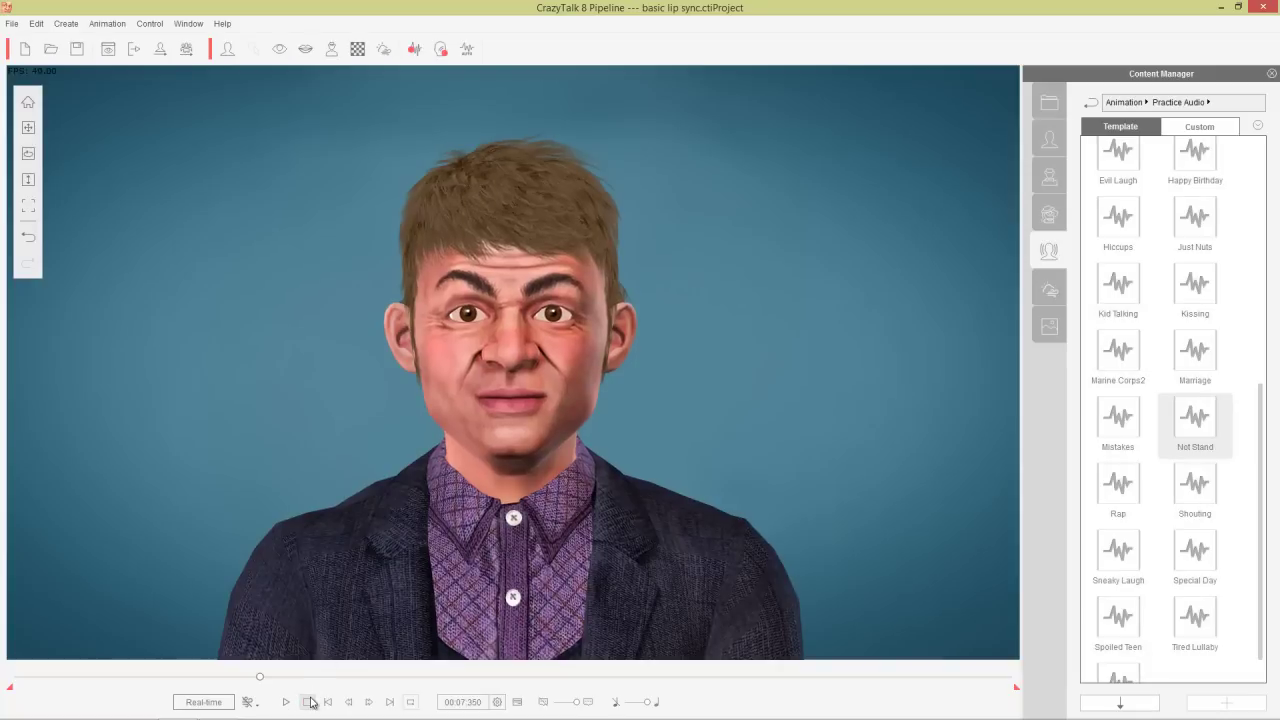
pyautogui.click(324, 700)
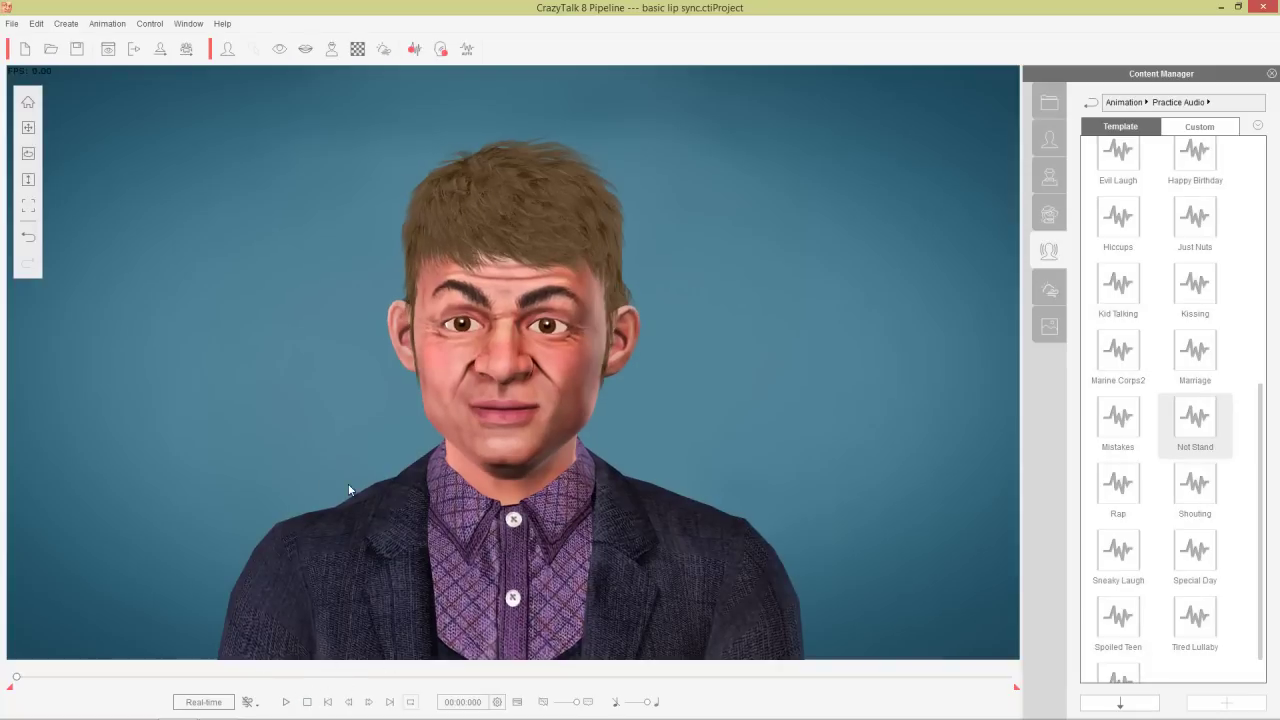
# Show the timeline and add the No motion clip followed by the Sad motion clip
pyautogui.press('F3')
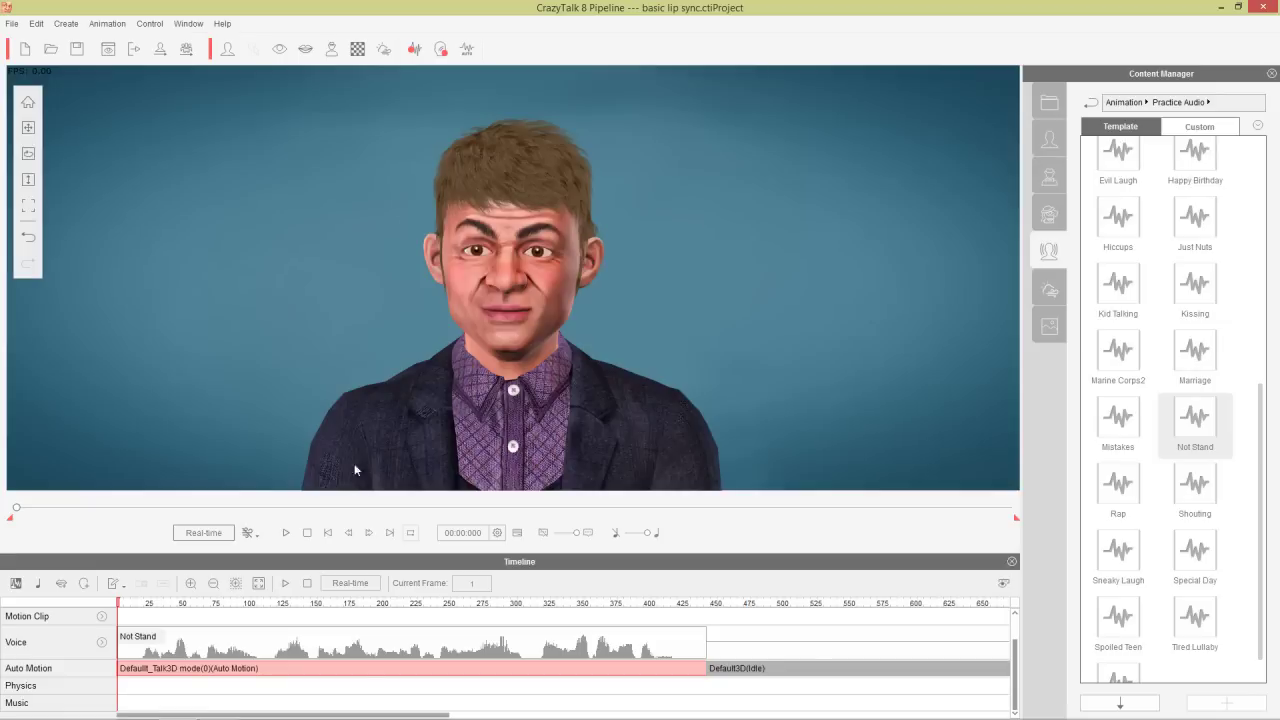
pyautogui.click(164, 634)
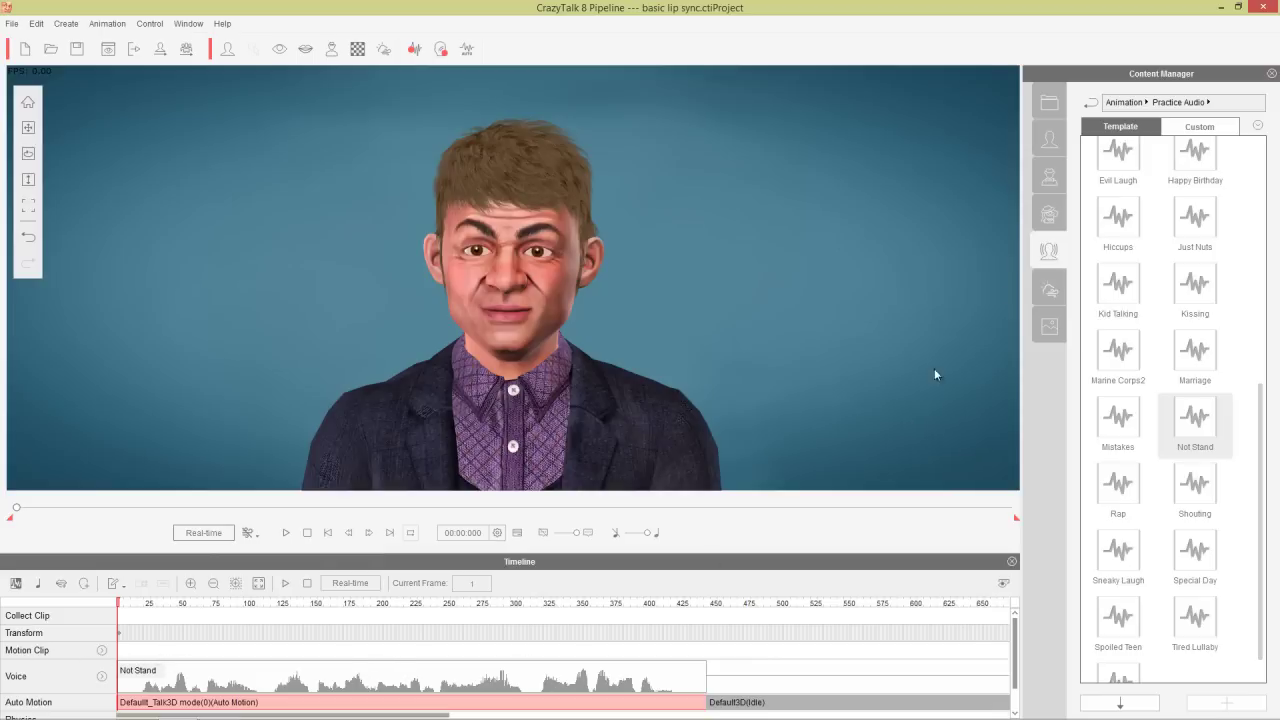
pyautogui.click(1119, 104)
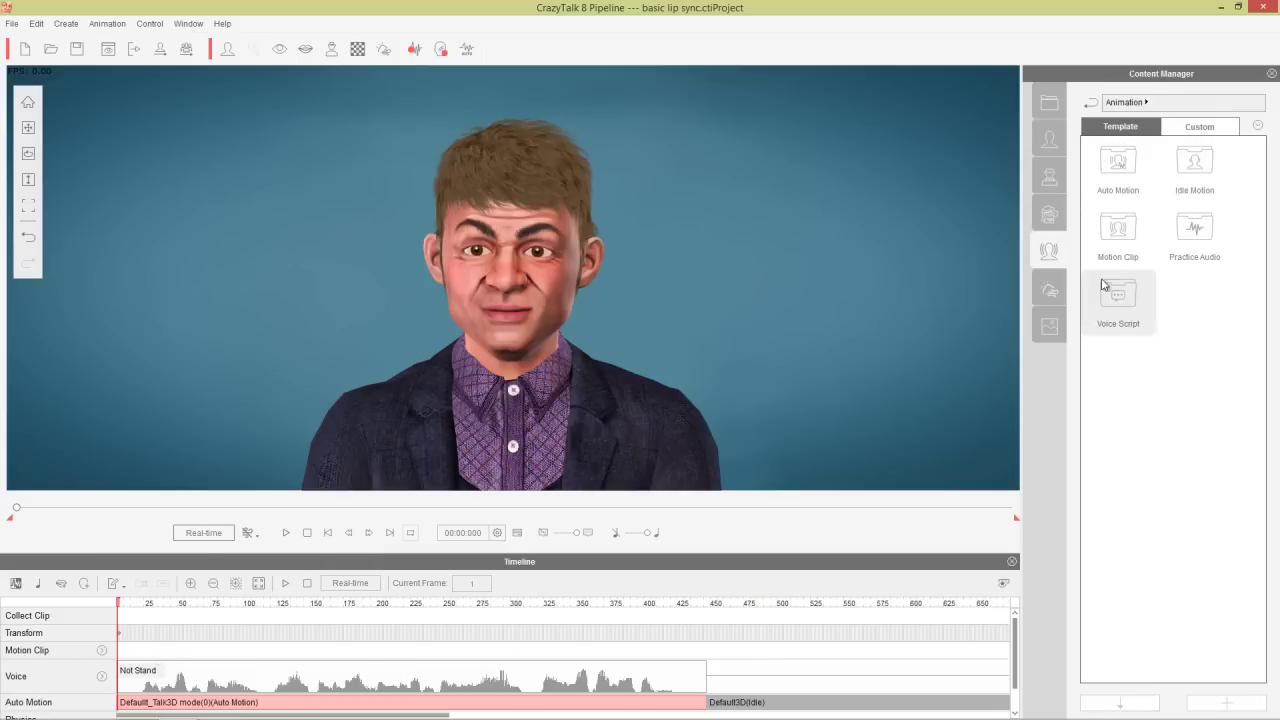
pyautogui.doubleClick(1124, 235)
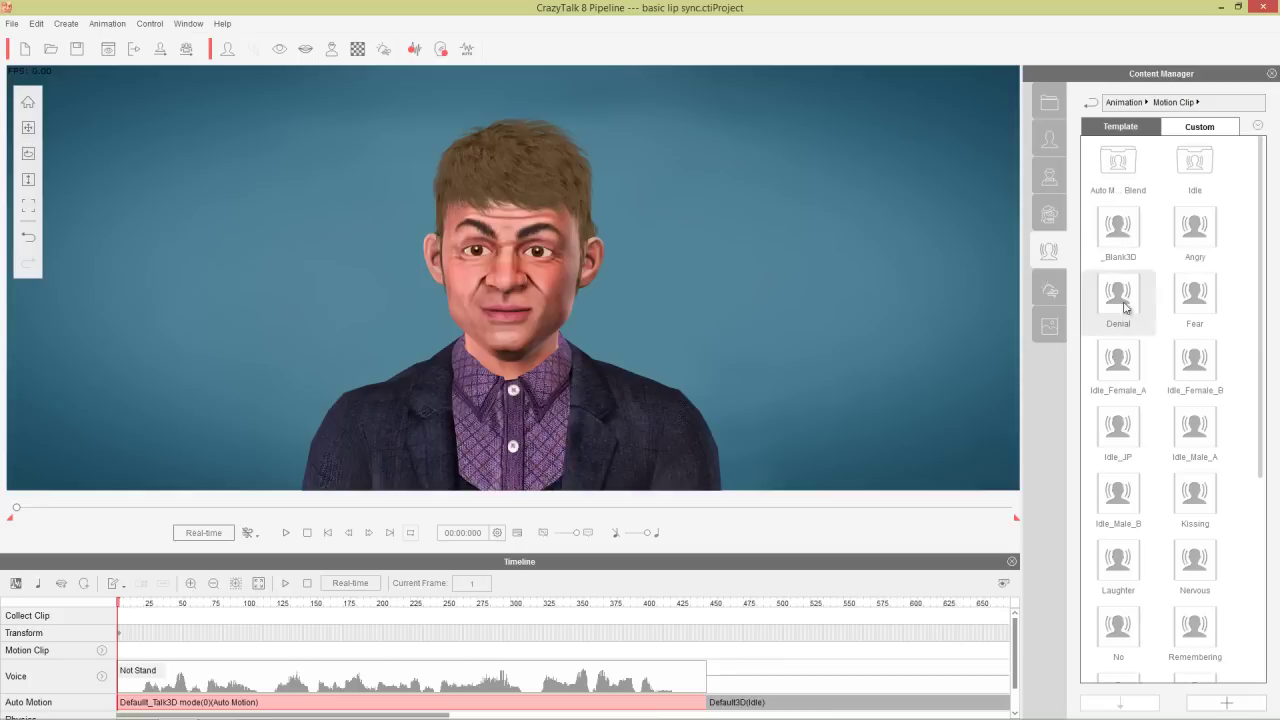
pyautogui.moveTo(1265, 322); pyautogui.dragTo(1273, 439)
pyautogui.scroll(-2, 1140, 360)
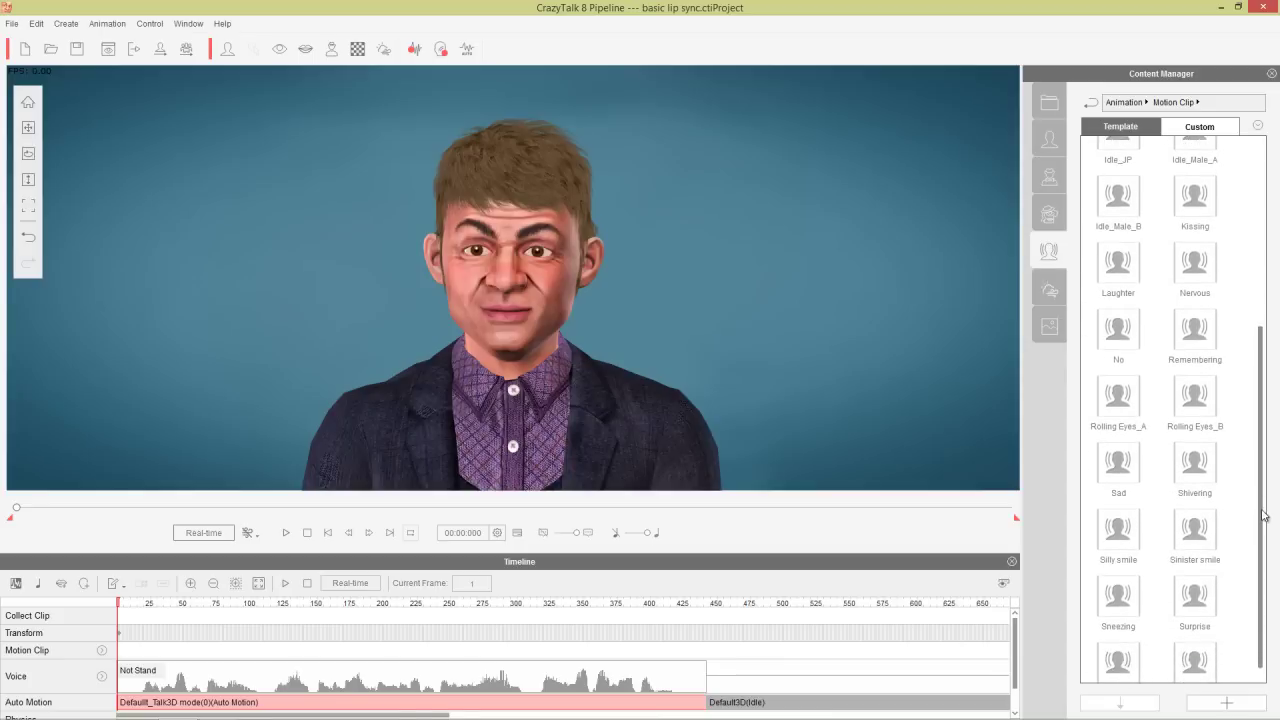
pyautogui.doubleClick(1124, 325)
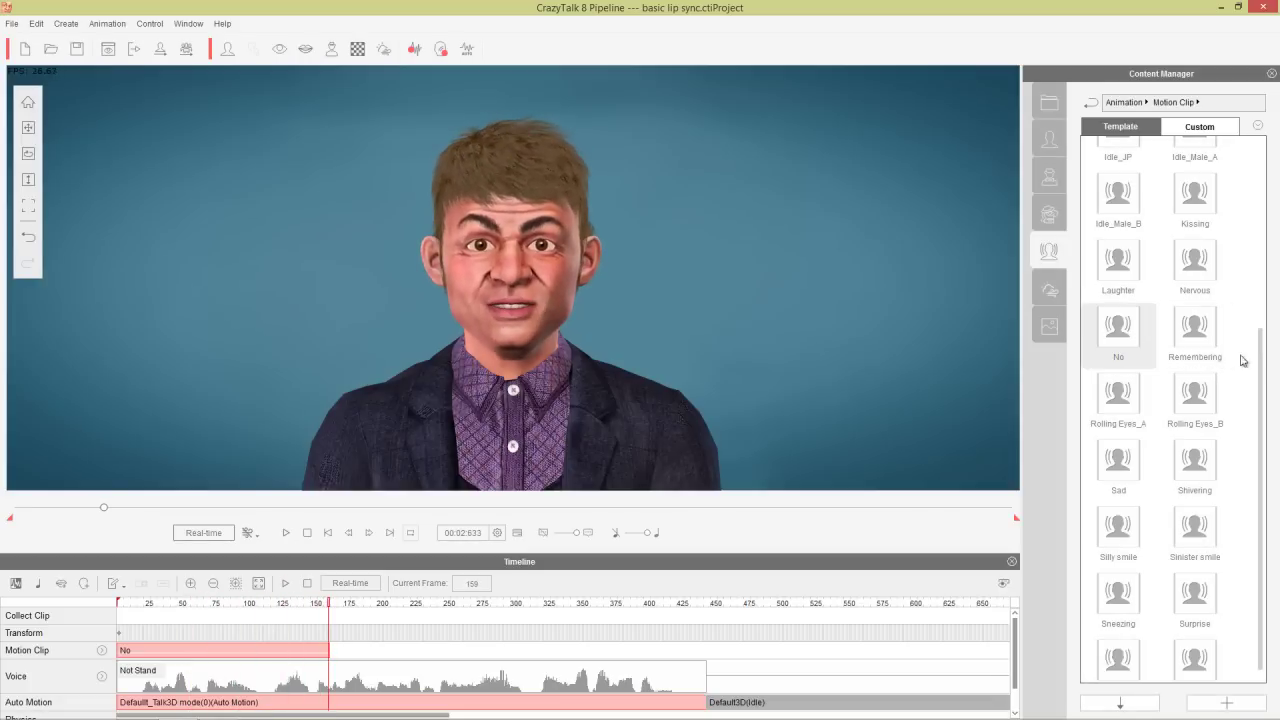
pyautogui.moveTo(1260, 357); pyautogui.dragTo(1259, 370)
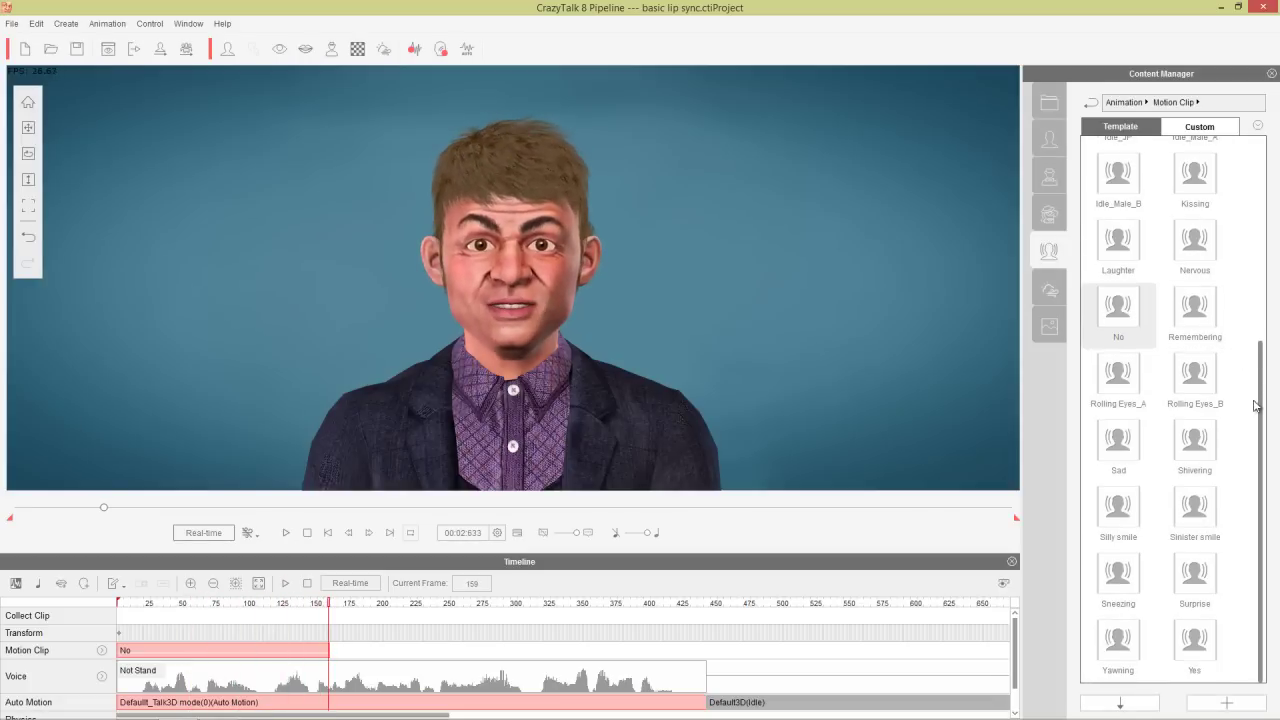
pyautogui.doubleClick(1124, 448)
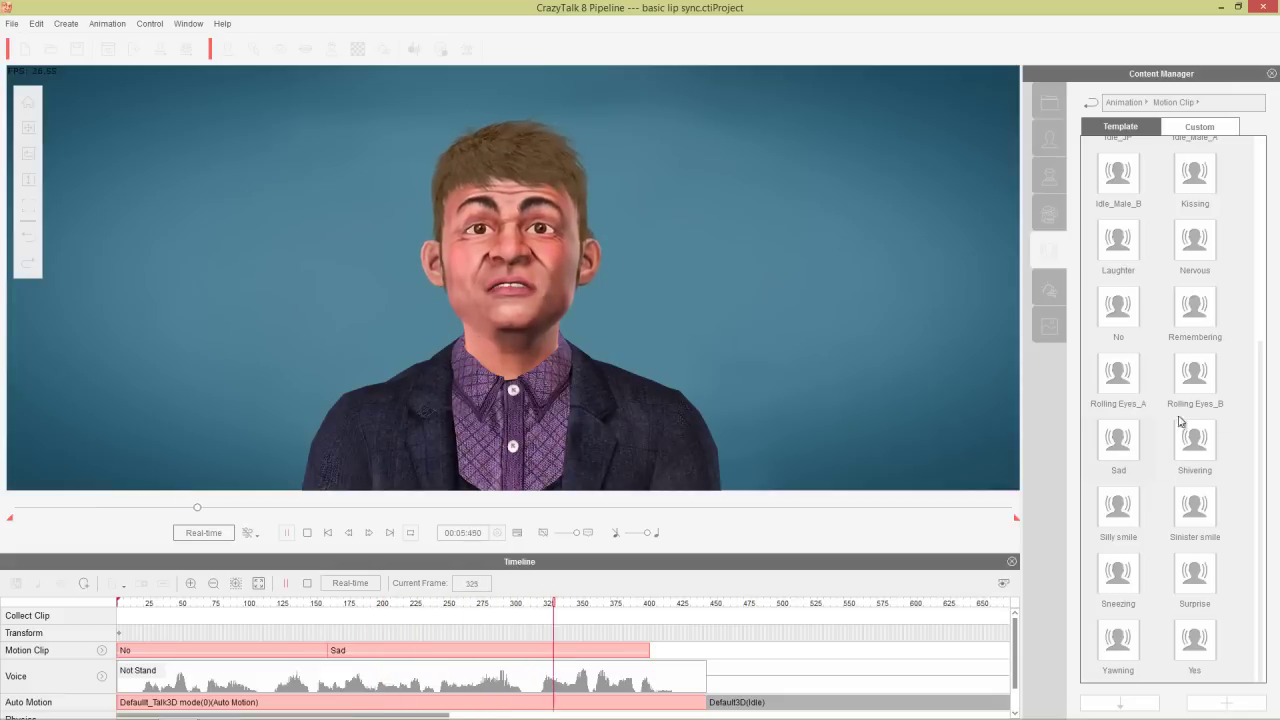
# Browse the clips in the Auto Motion Blend and Idle motion clip folders
pyautogui.moveTo(1261, 378); pyautogui.dragTo(1248, 116)
pyautogui.doubleClick(1123, 170)
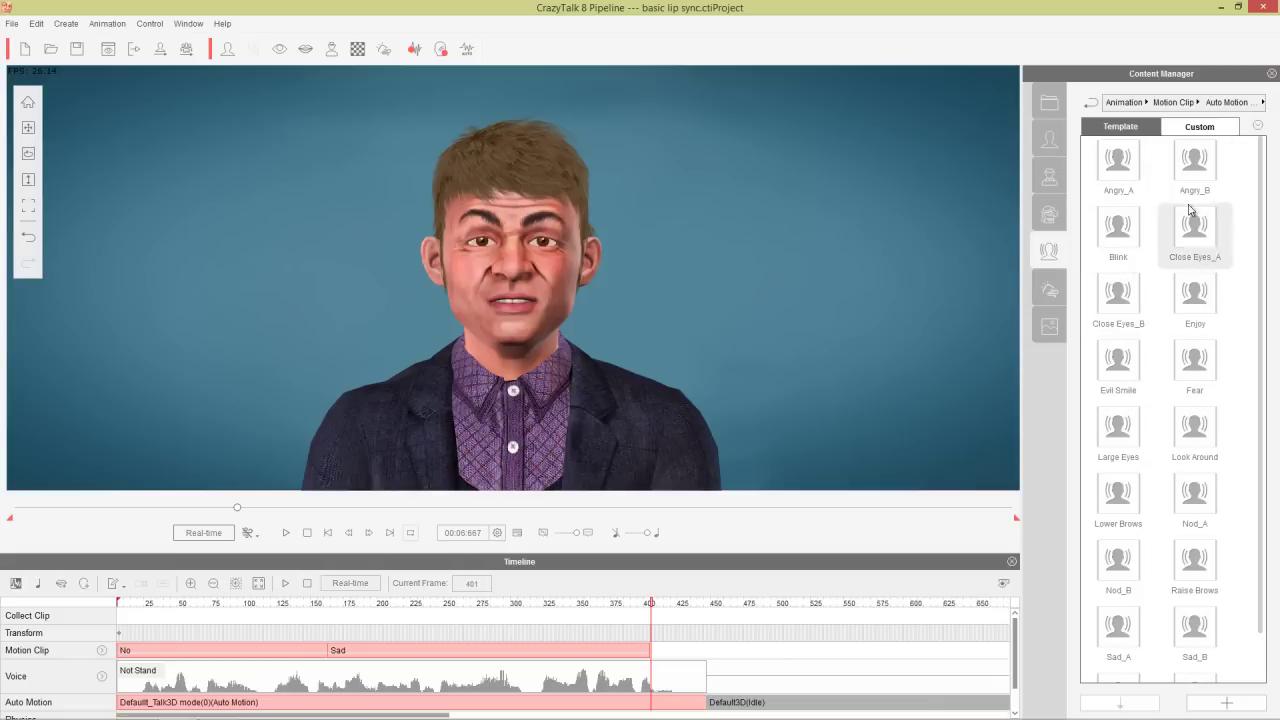
pyautogui.click(1172, 102)
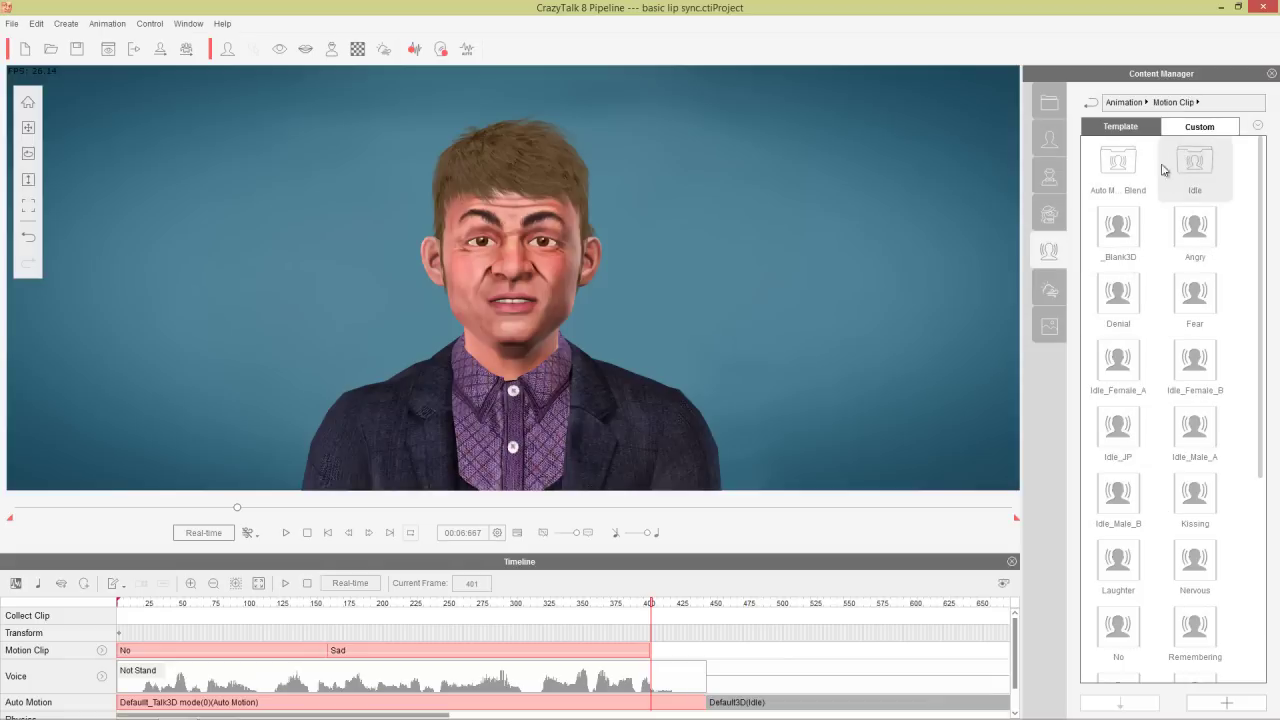
pyautogui.doubleClick(1188, 164)
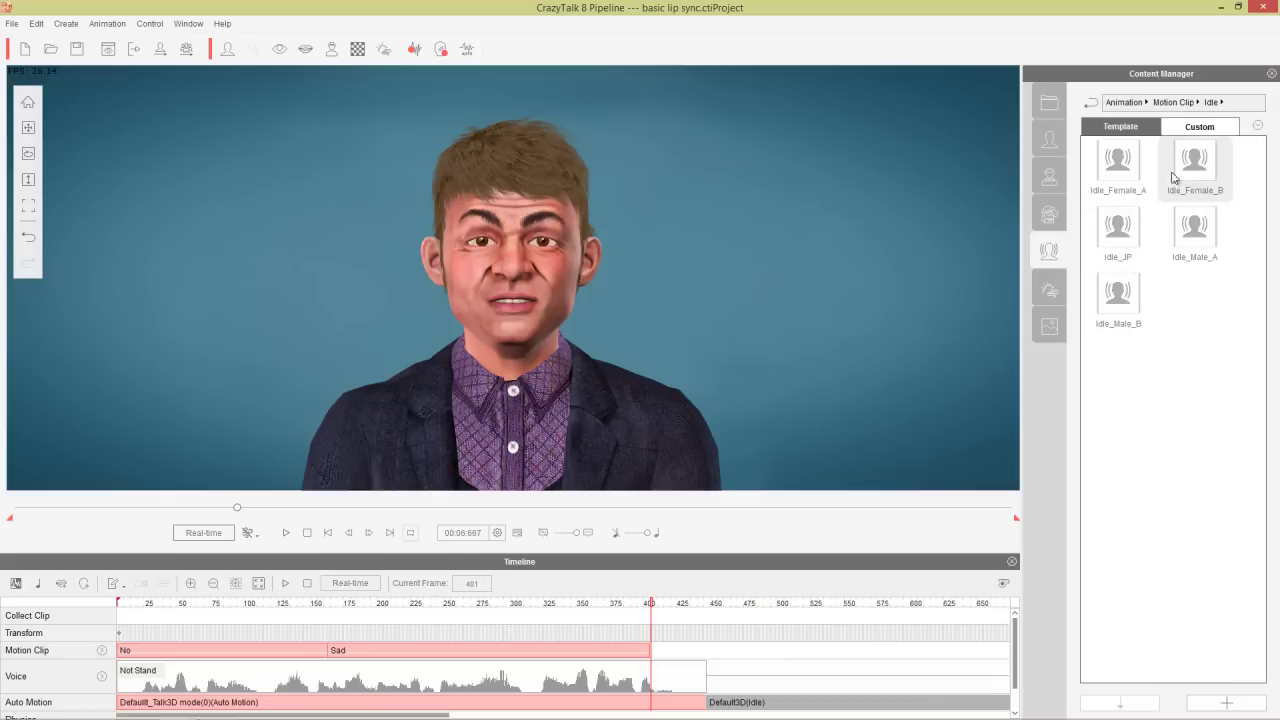
pyautogui.click(1172, 102)
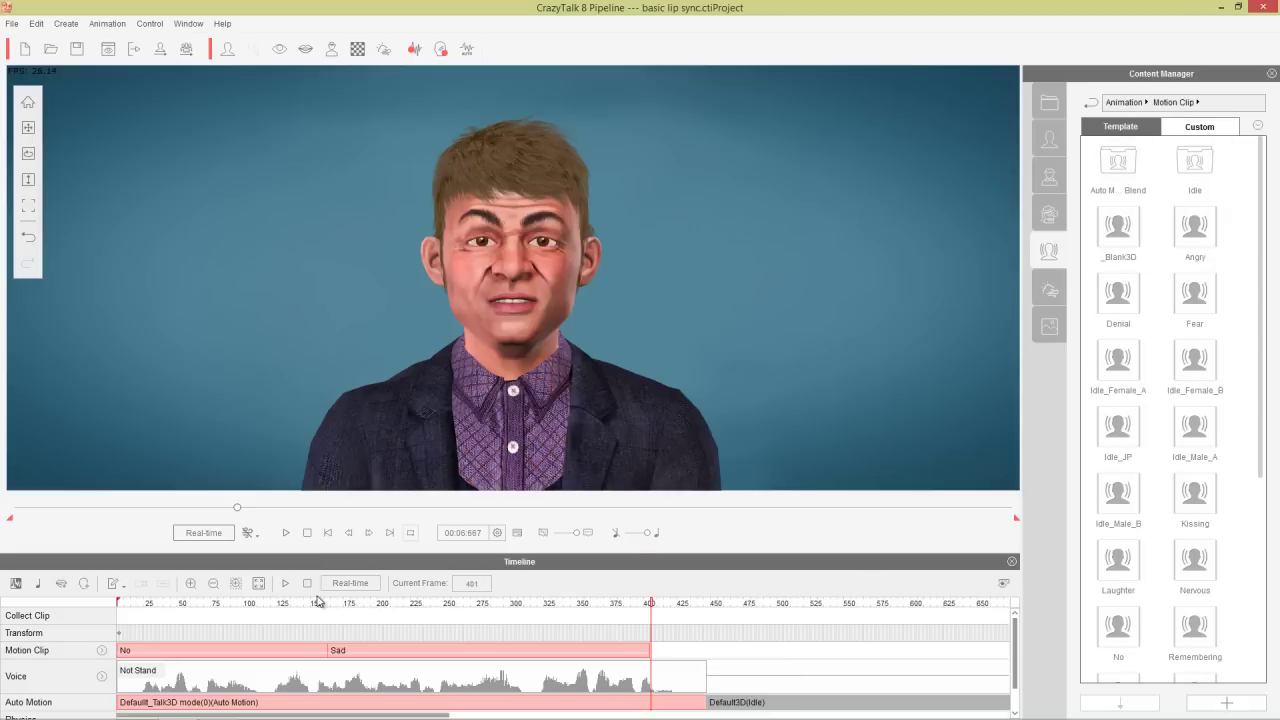
# Rewind the timeline to frame 1 and open Face Puppet with its advanced feature weights
pyautogui.click(268, 604)
pyautogui.moveTo(249, 609); pyautogui.dragTo(117, 612)
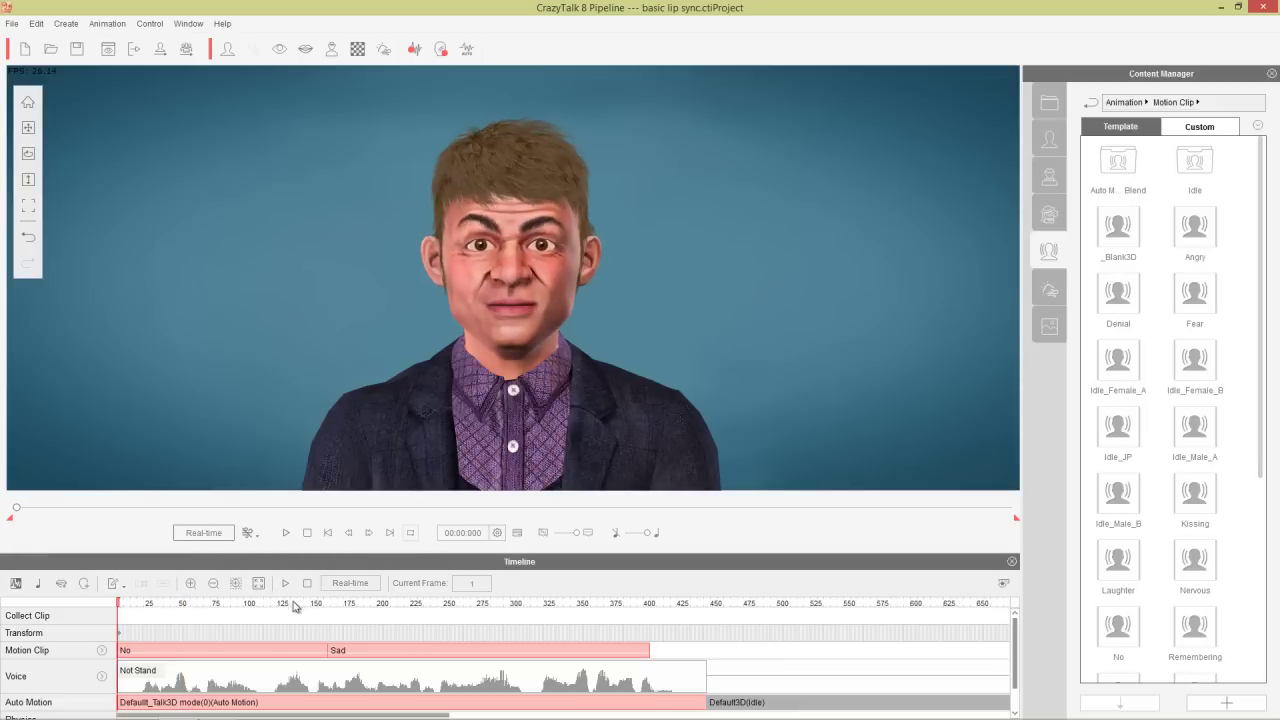
pyautogui.click(441, 49)
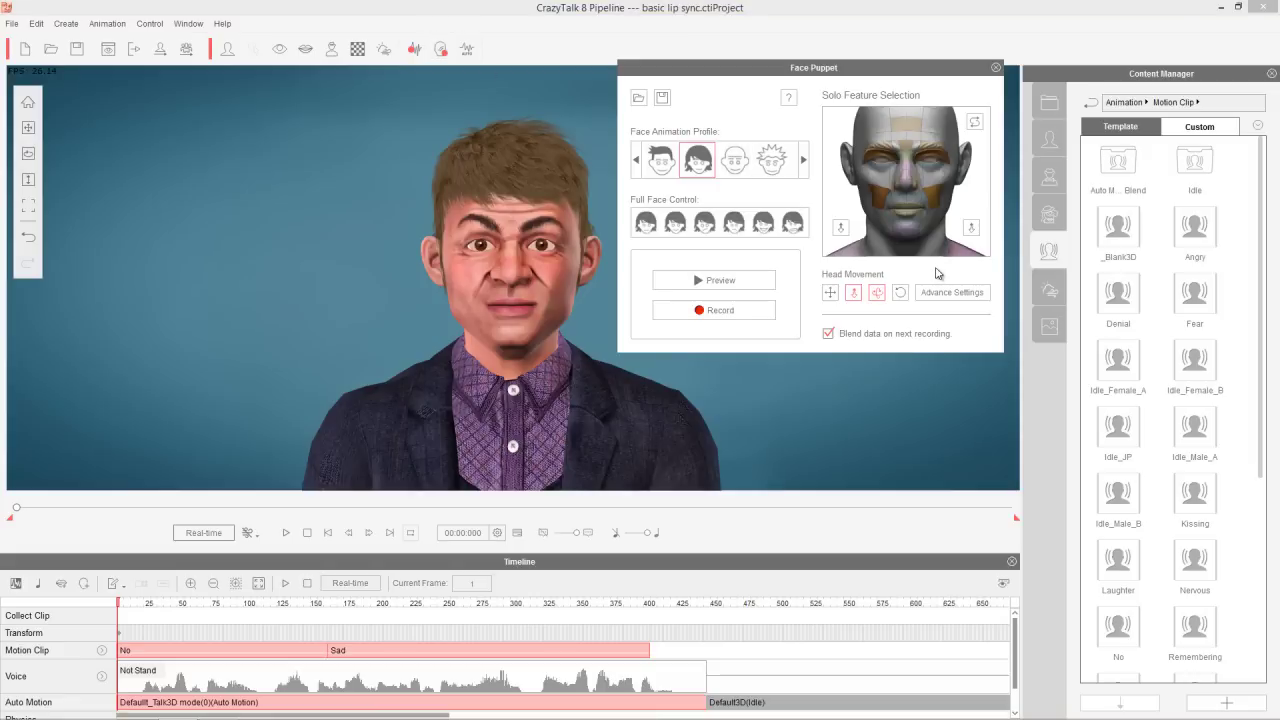
pyautogui.click(953, 294)
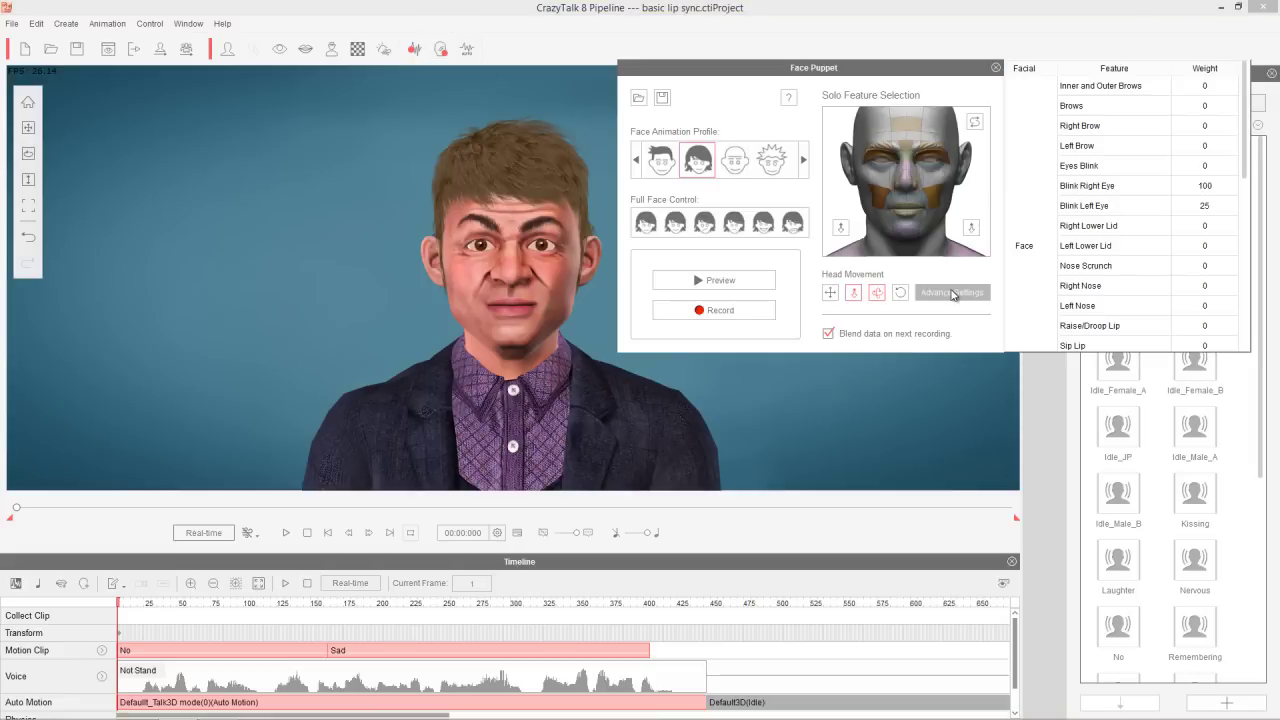
# Clear the facial feature selection, select only the right and left brows at weight 100, and preview their movement
pyautogui.click(973, 122)
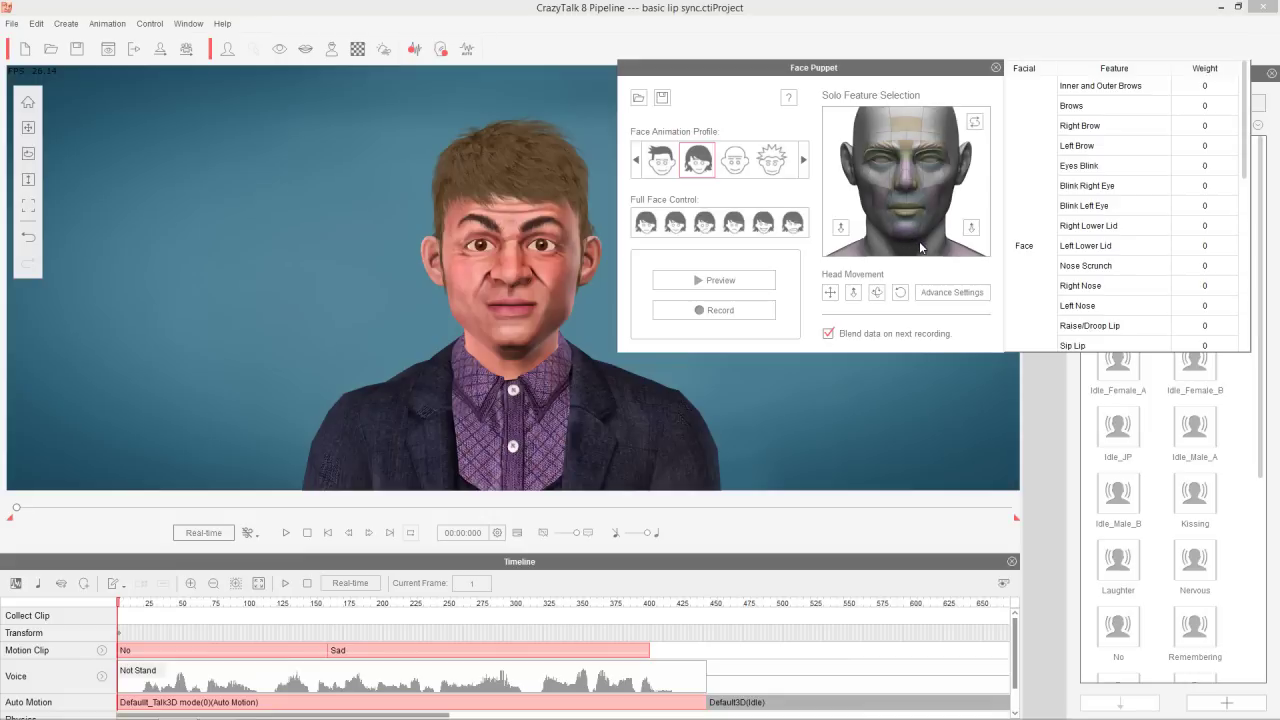
pyautogui.click(933, 148)
pyautogui.click(1205, 145)
pyautogui.press('space')
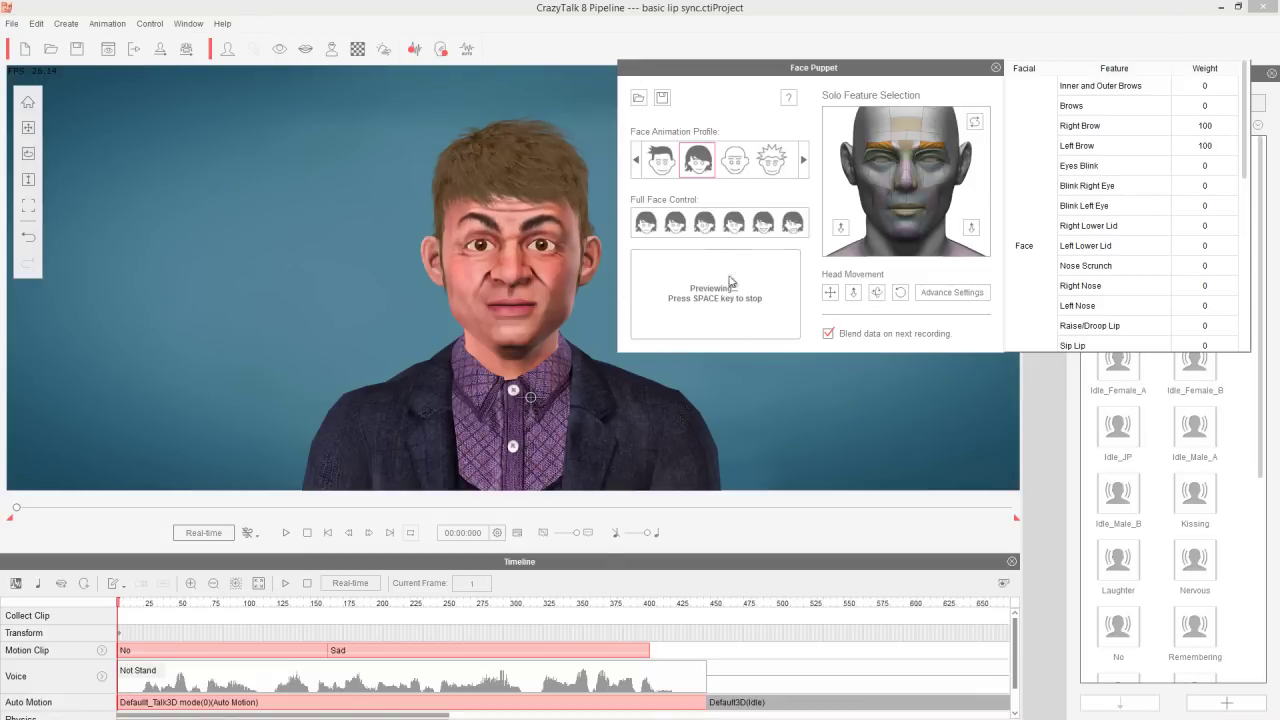
pyautogui.press('space')
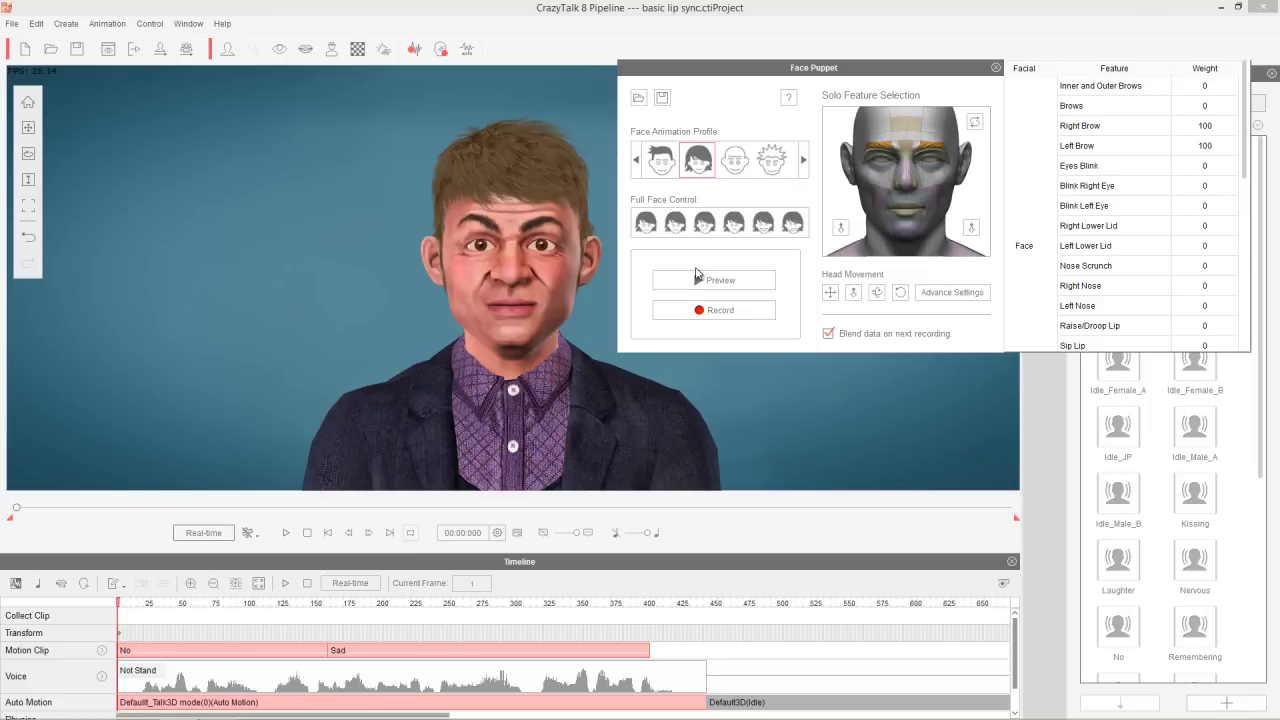
# Set the Left Brow weight to 20 and preview the uneven brow movement
pyautogui.click(1207, 147)
pyautogui.doubleClick(1208, 147)
pyautogui.press('Return')
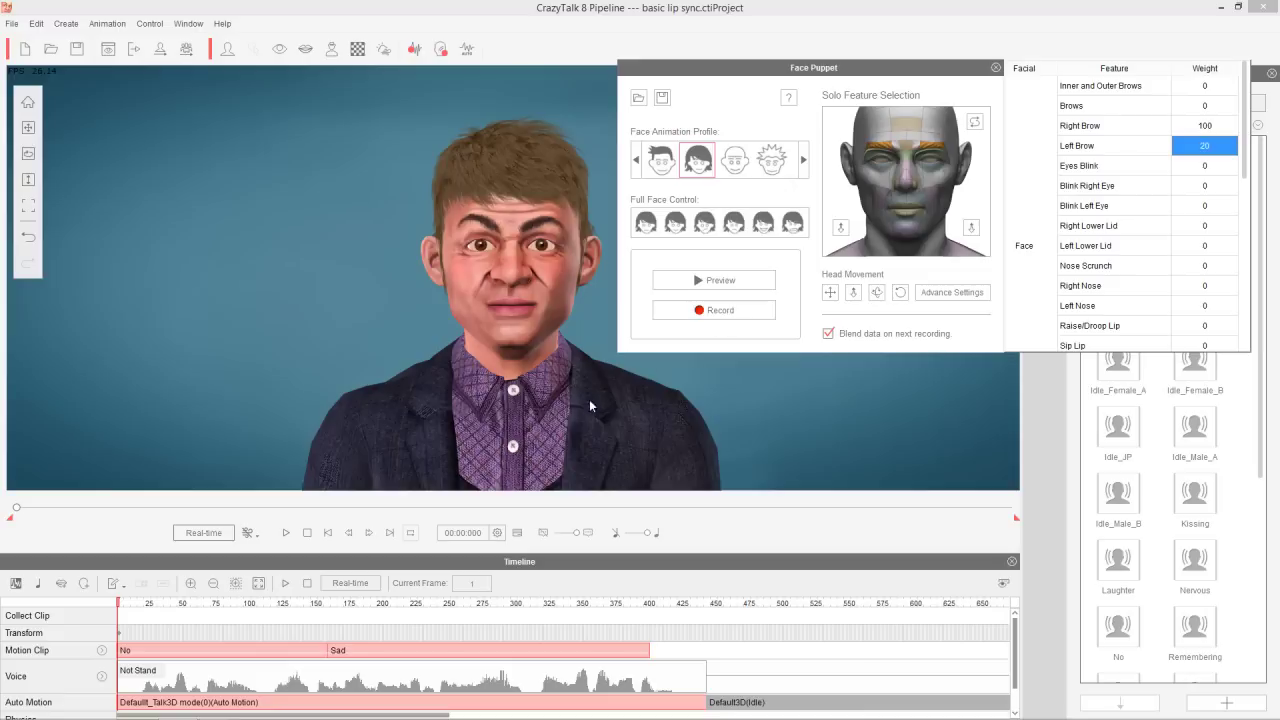
pyautogui.press('space')
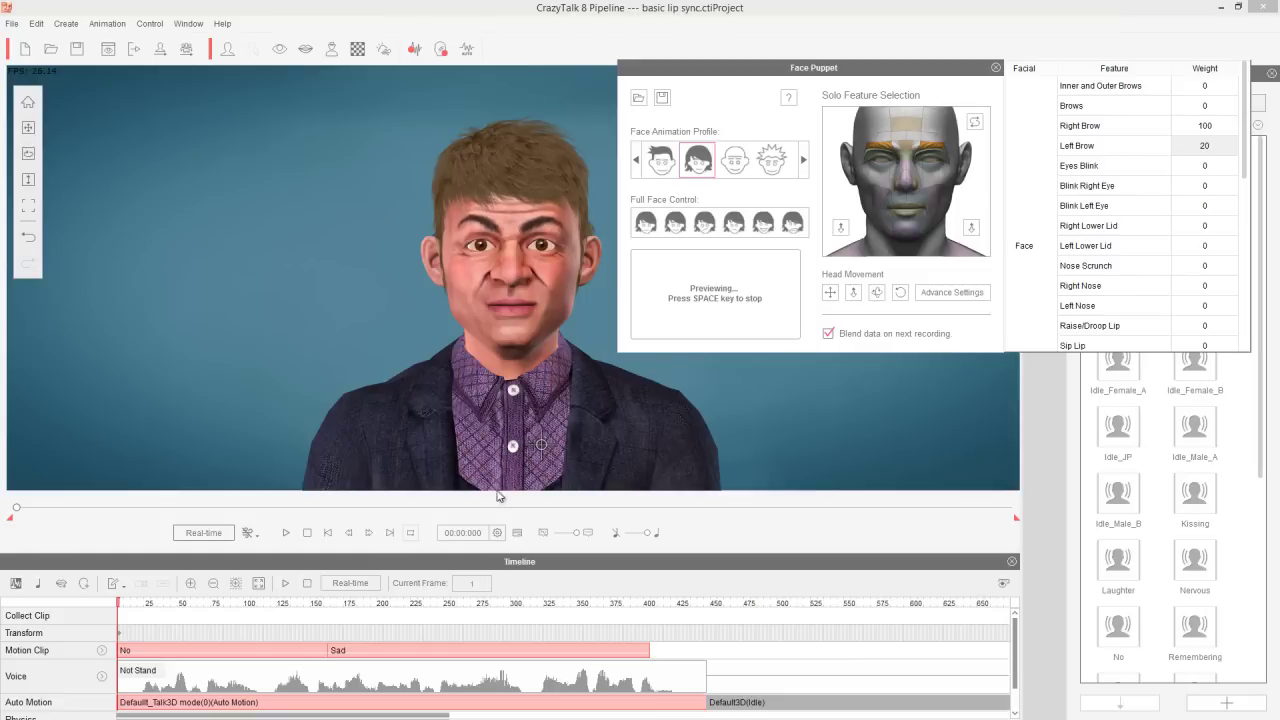
pyautogui.press('space')
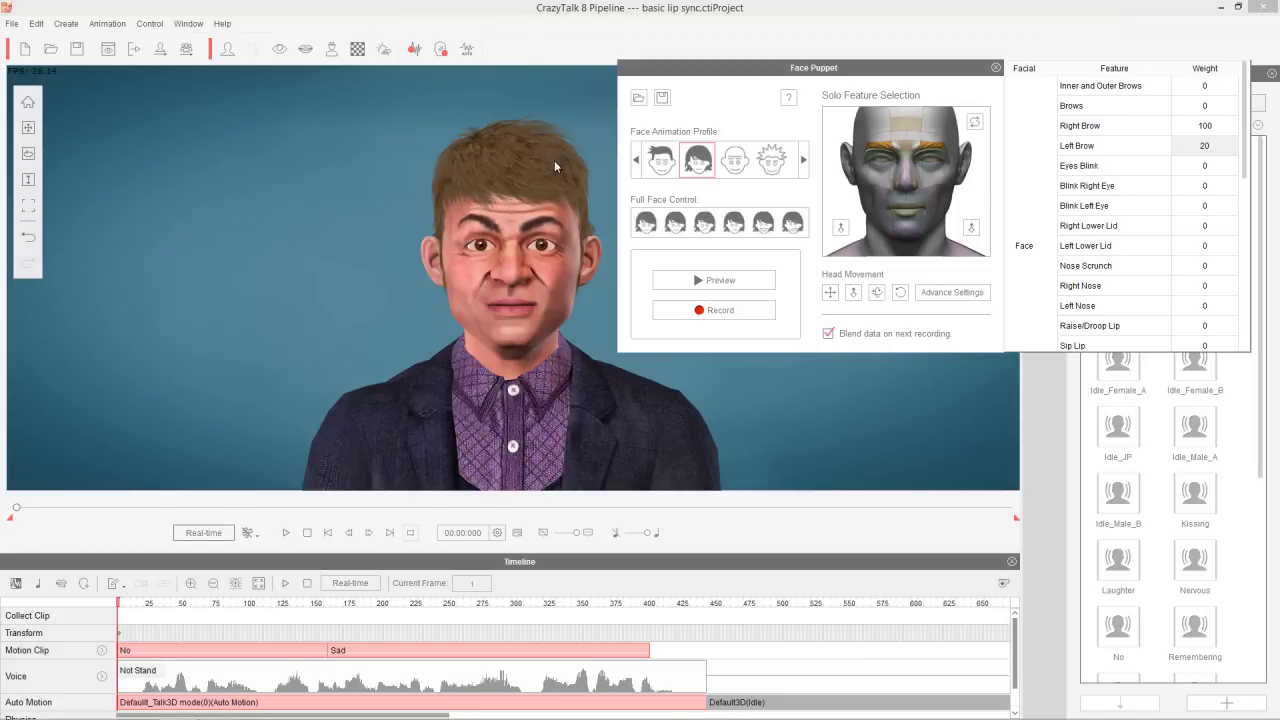
# Record the brow puppeteering over the existing motion clips, then scrub through the result and return to frame 1
pyautogui.click(712, 313)
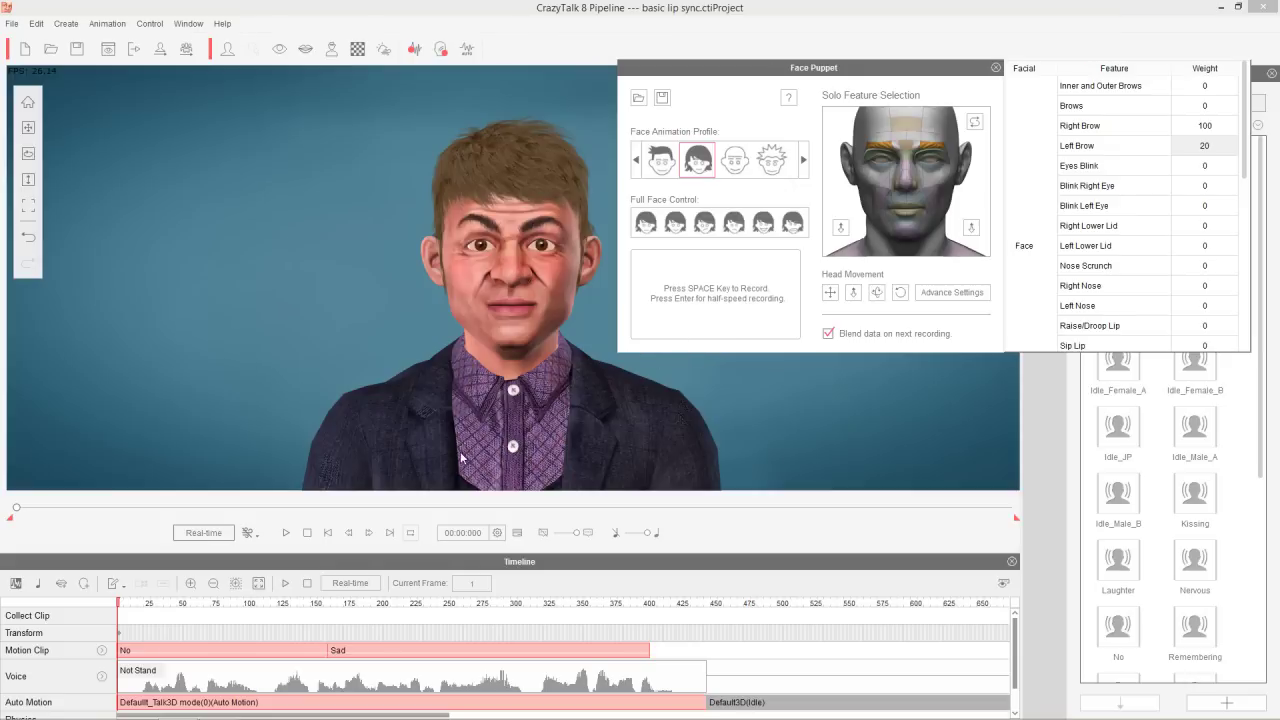
pyautogui.press('space')
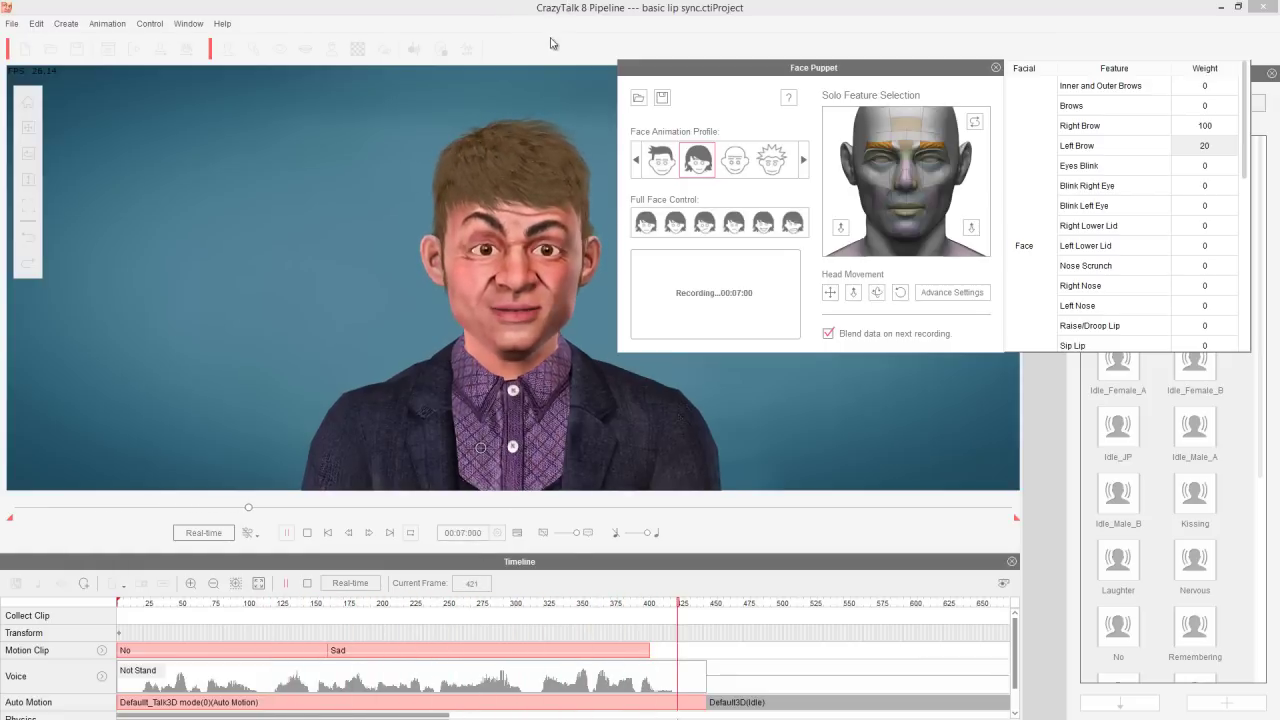
pyautogui.press('space')
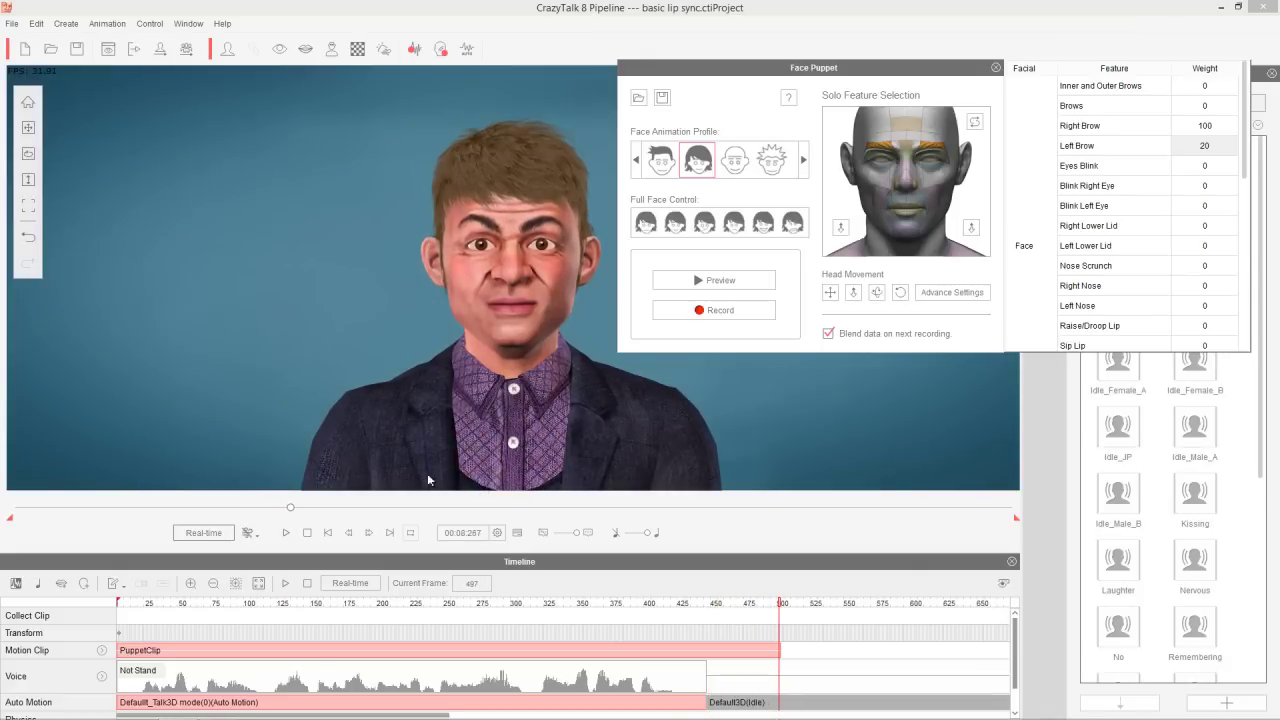
pyautogui.moveTo(436, 603); pyautogui.dragTo(773, 599)
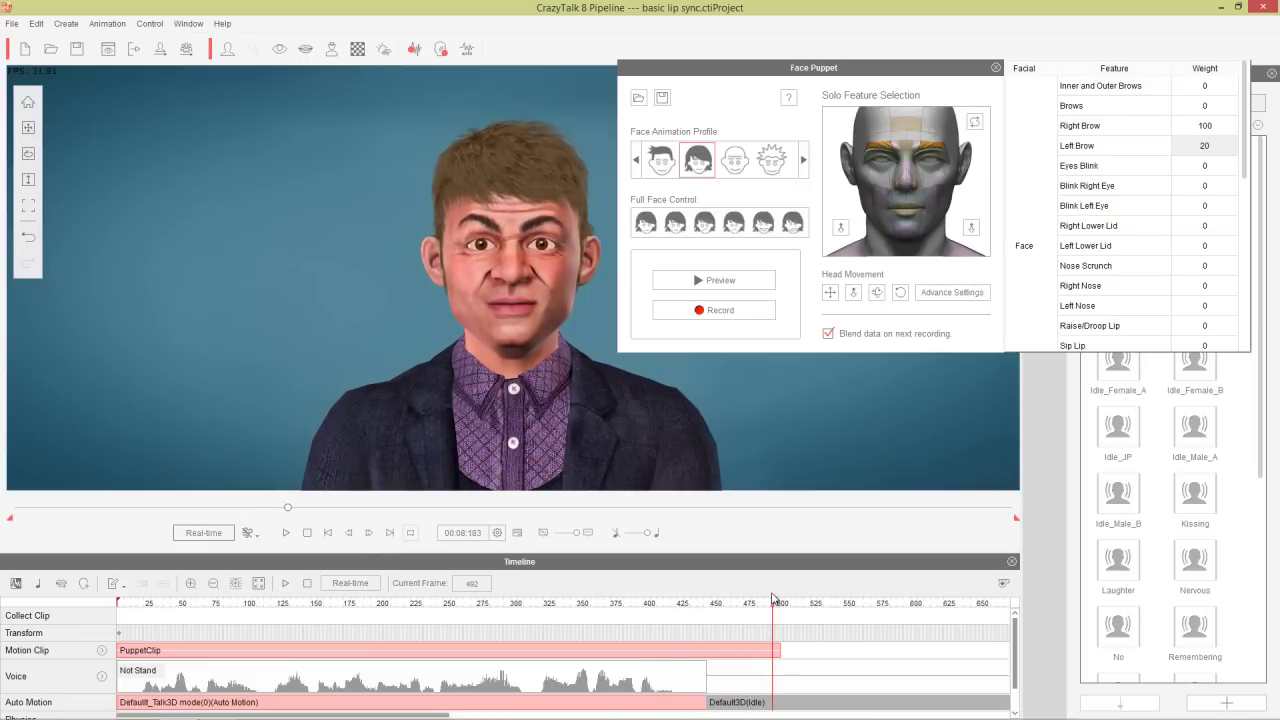
pyautogui.moveTo(773, 599); pyautogui.dragTo(99, 630)
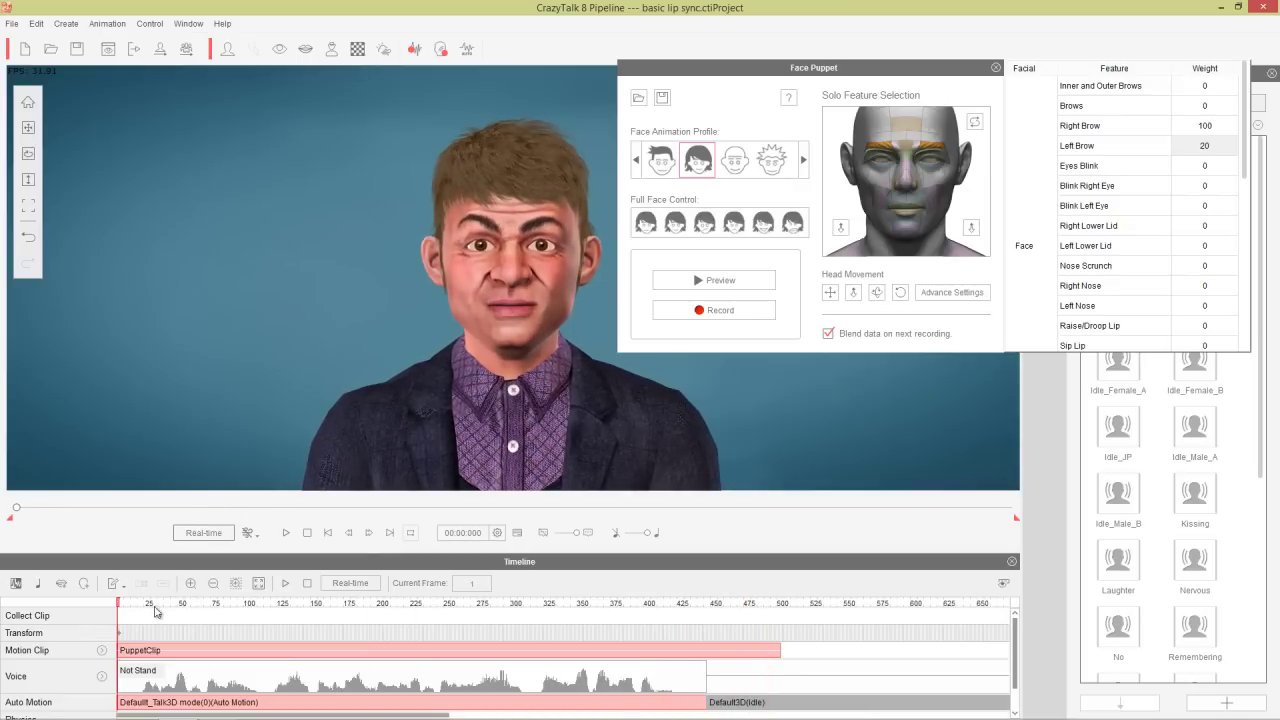
# Enable head rotation in Face Puppet, check the head feature weights, and preview the movement
pyautogui.click(877, 296)
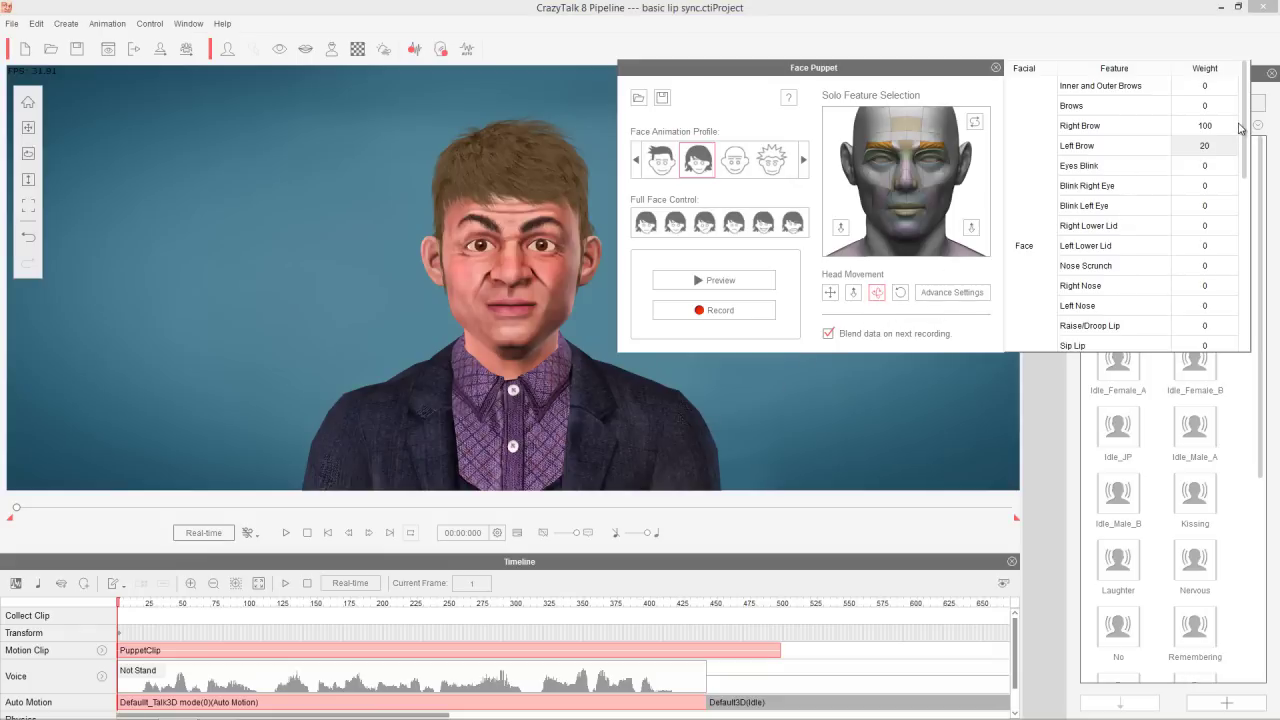
pyautogui.moveTo(1239, 127); pyautogui.dragTo(1240, 285)
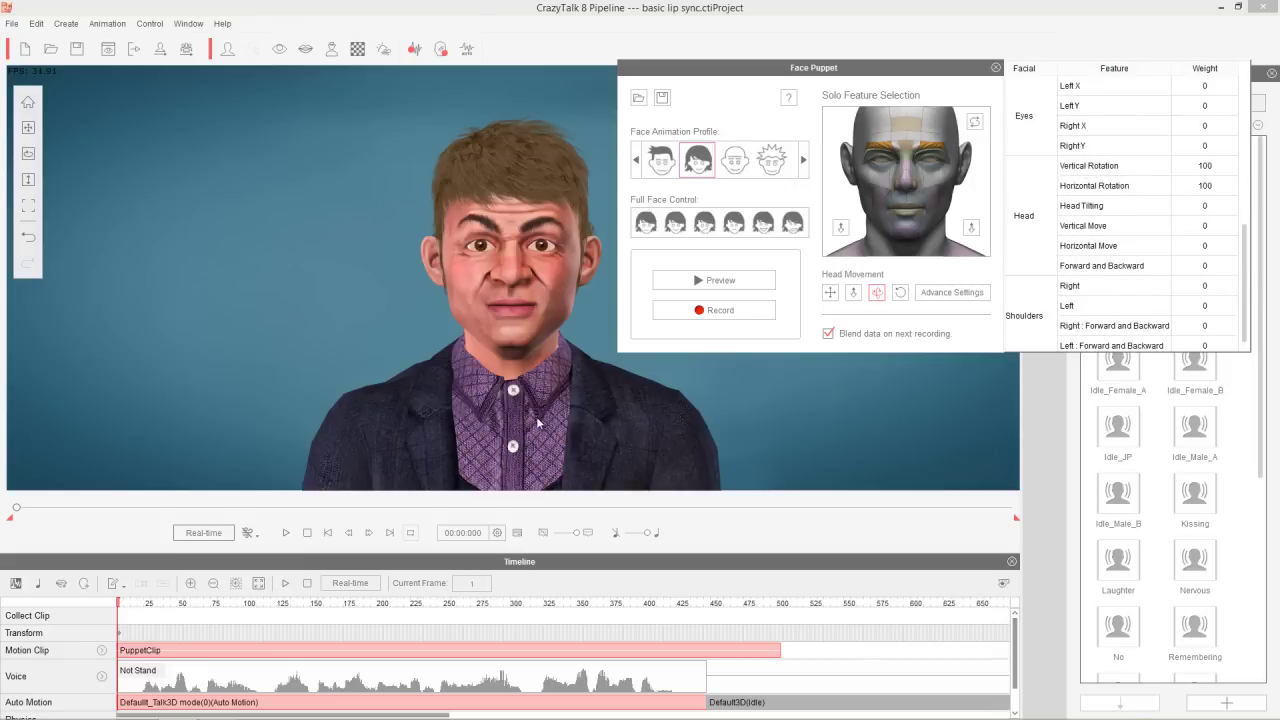
pyautogui.press('space')
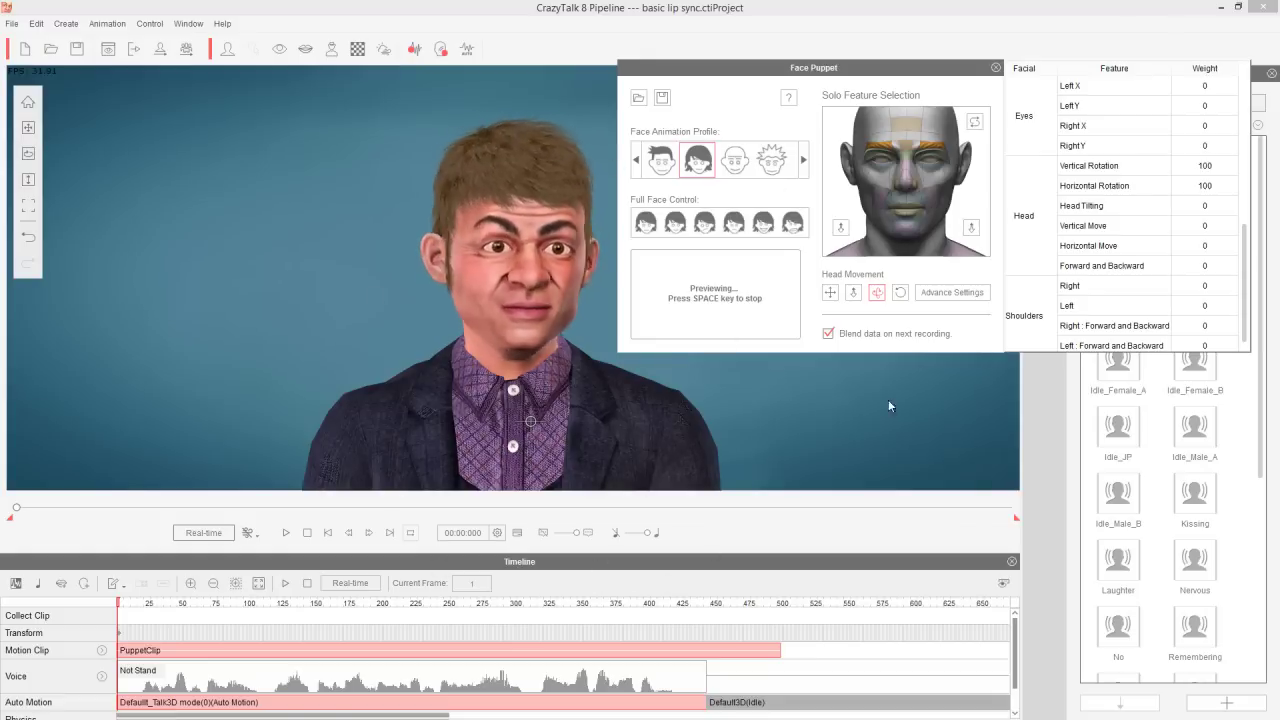
pyautogui.press('space')
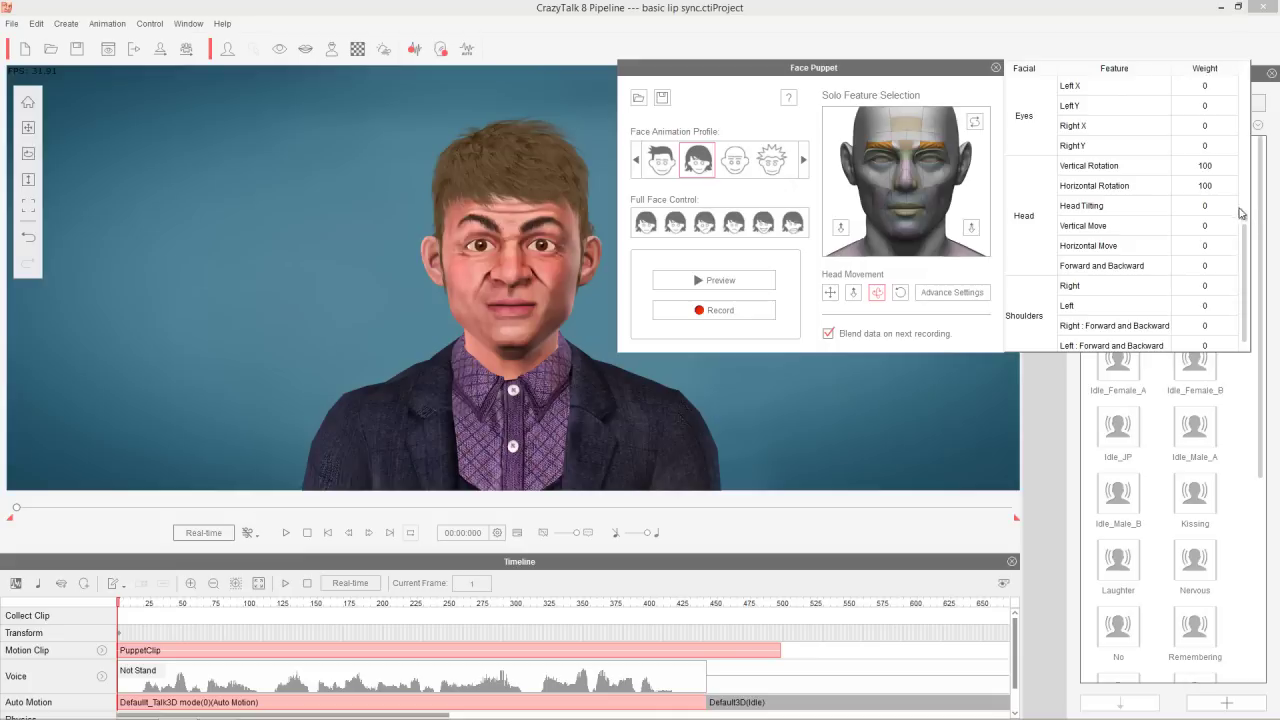
# Set the head's Vertical Rotation weight to 20 and preview the reduced vertical movement
pyautogui.doubleClick(1211, 167)
pyautogui.press('Return')
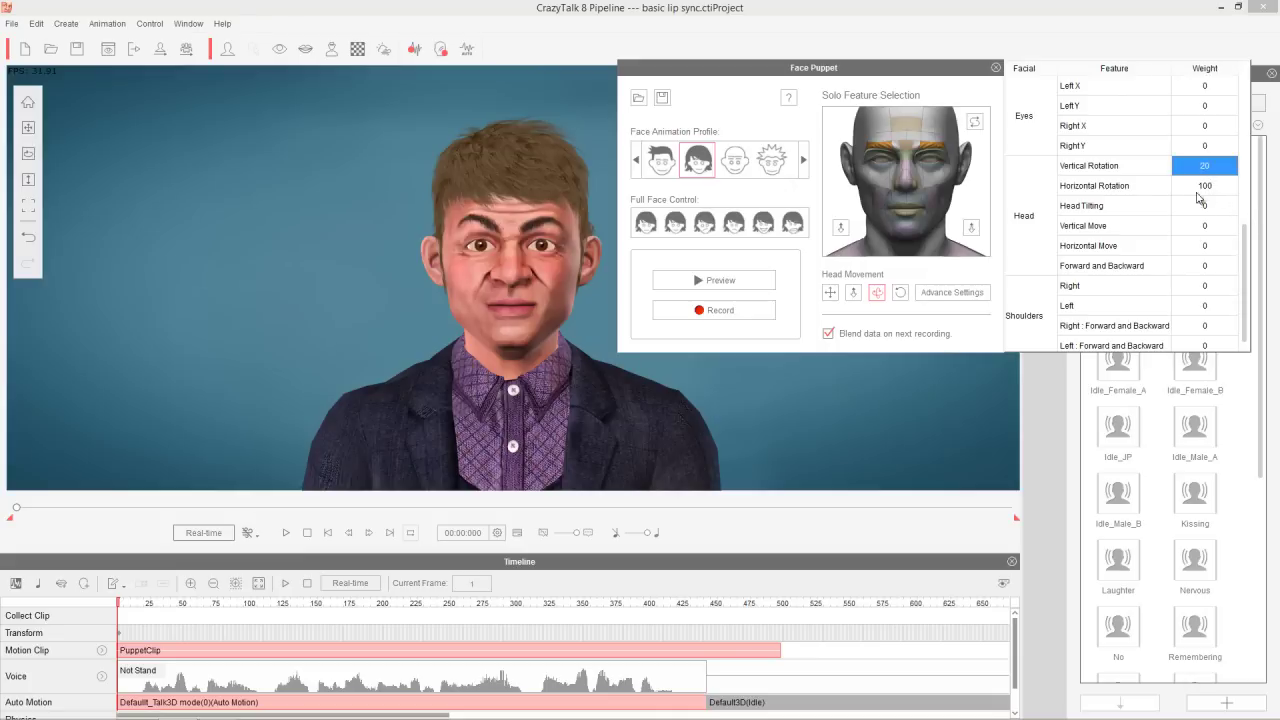
pyautogui.click(714, 280)
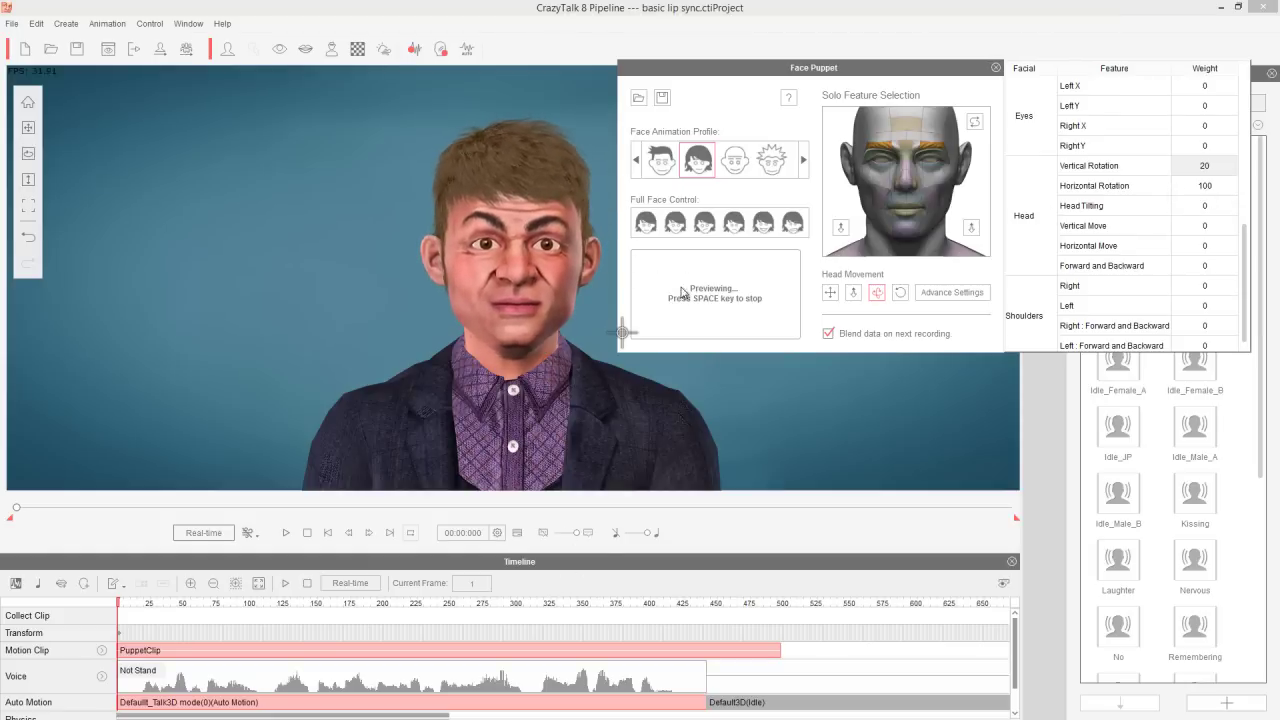
pyautogui.press('space')
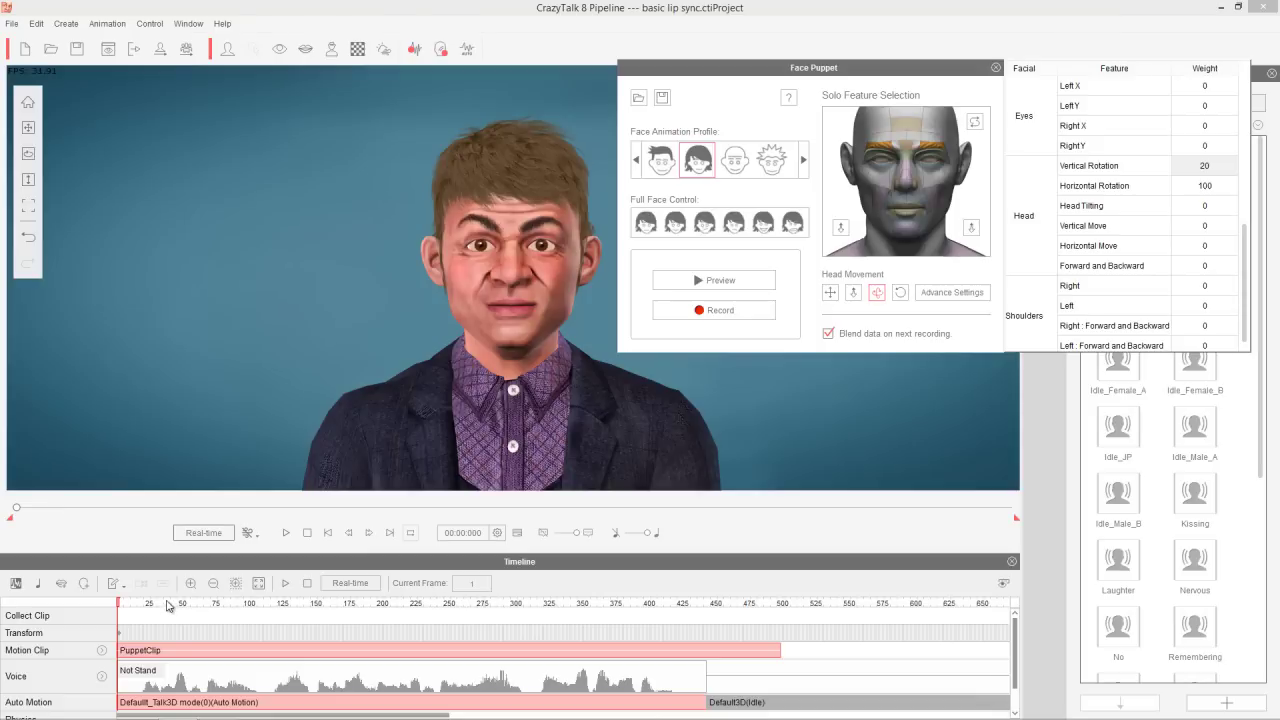
# Record the head rotation puppeteering blended over the existing motion clip, then return the playhead to frame 1
pyautogui.click(702, 312)
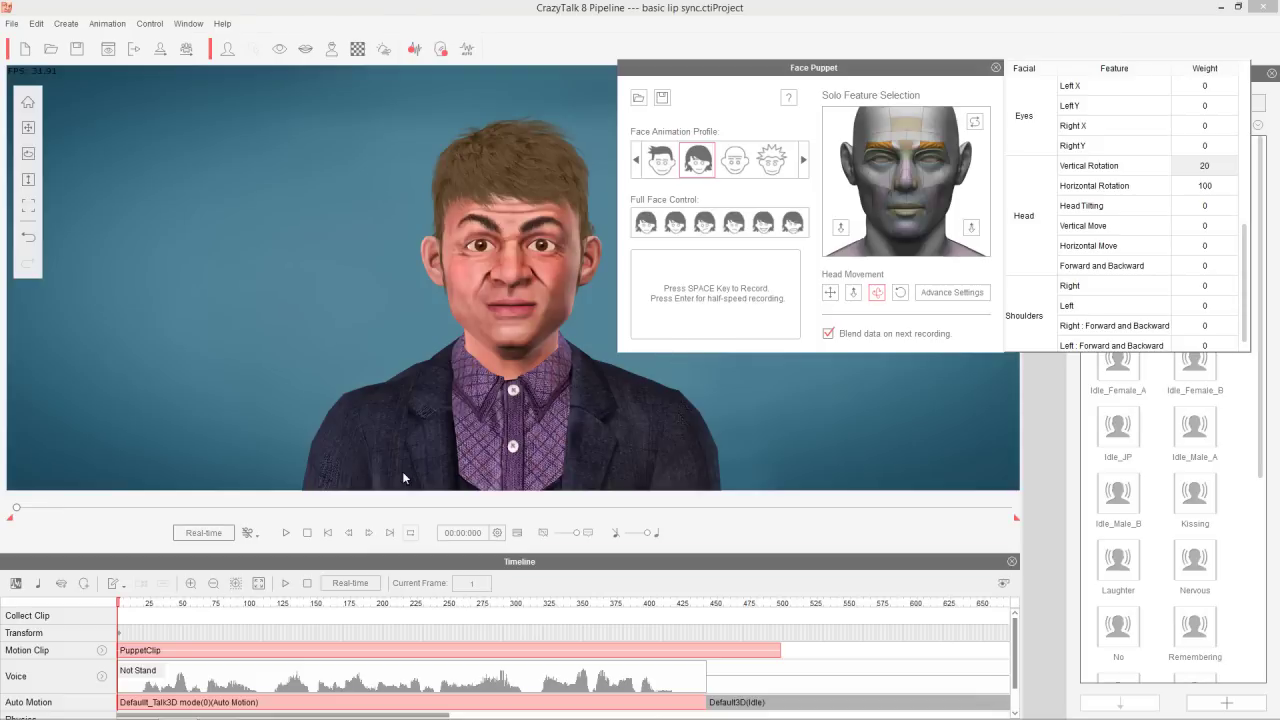
pyautogui.press('space')
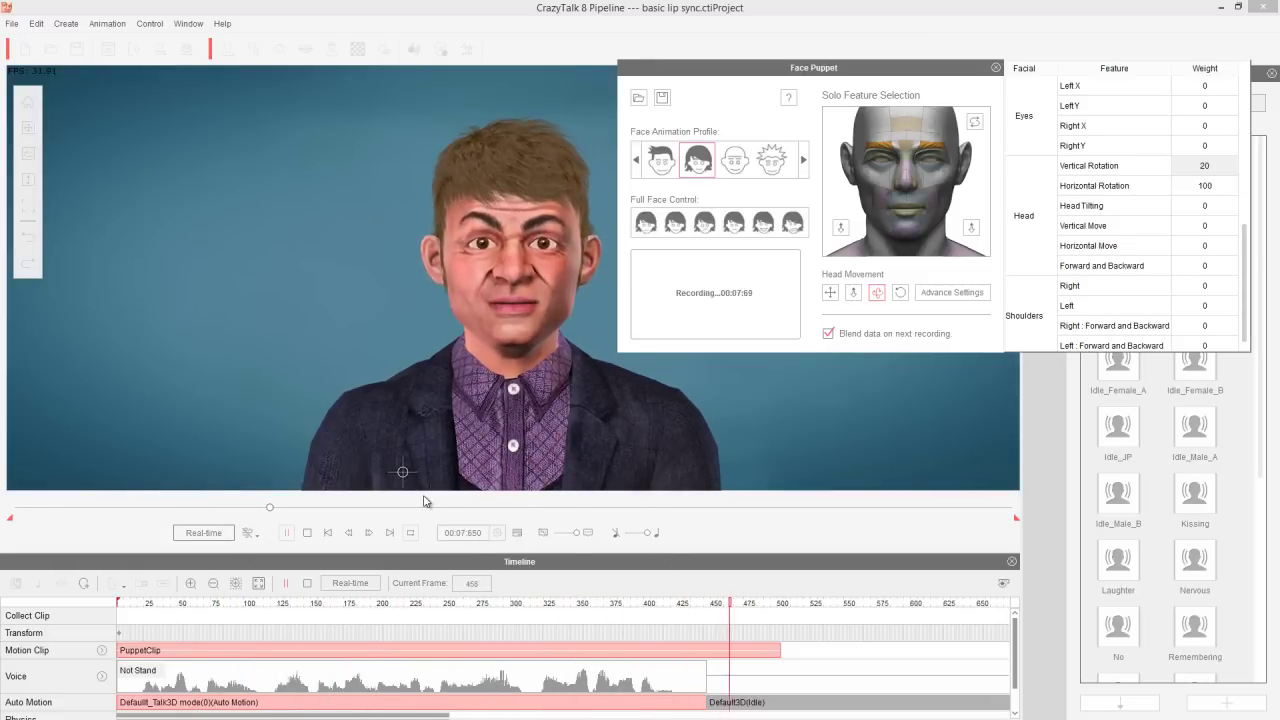
pyautogui.press('space')
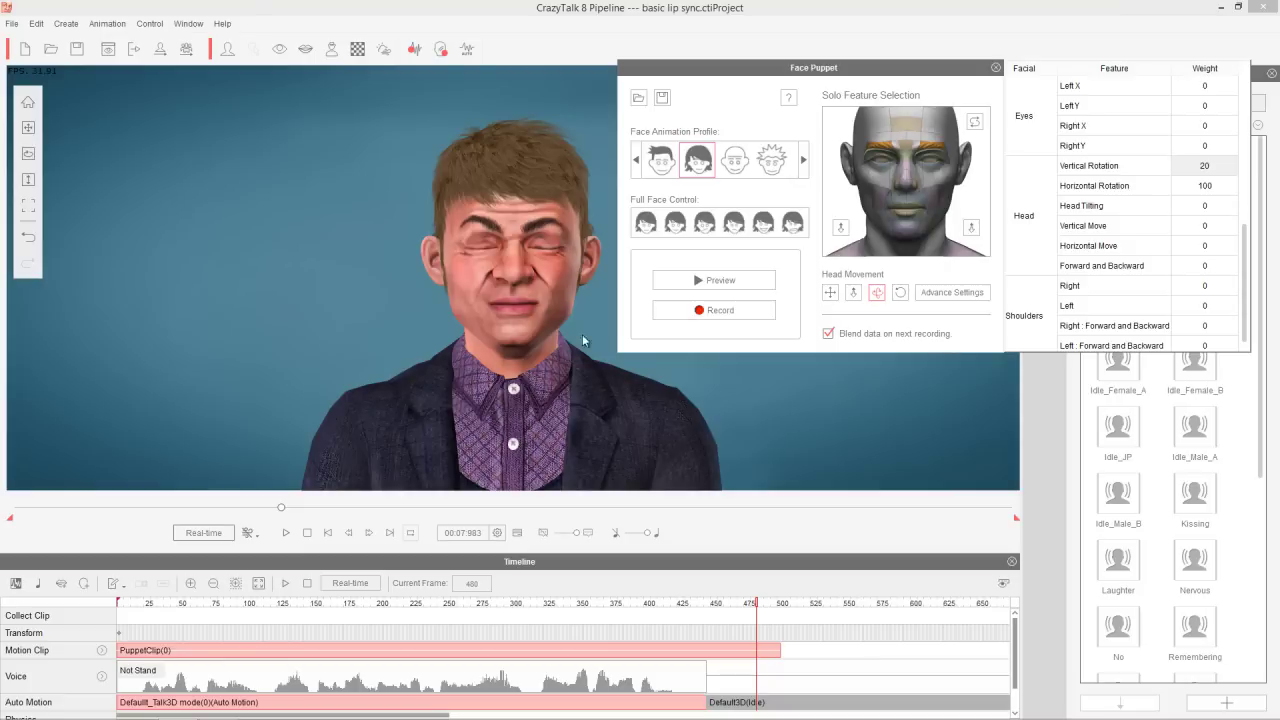
pyautogui.moveTo(238, 612); pyautogui.dragTo(82, 612)
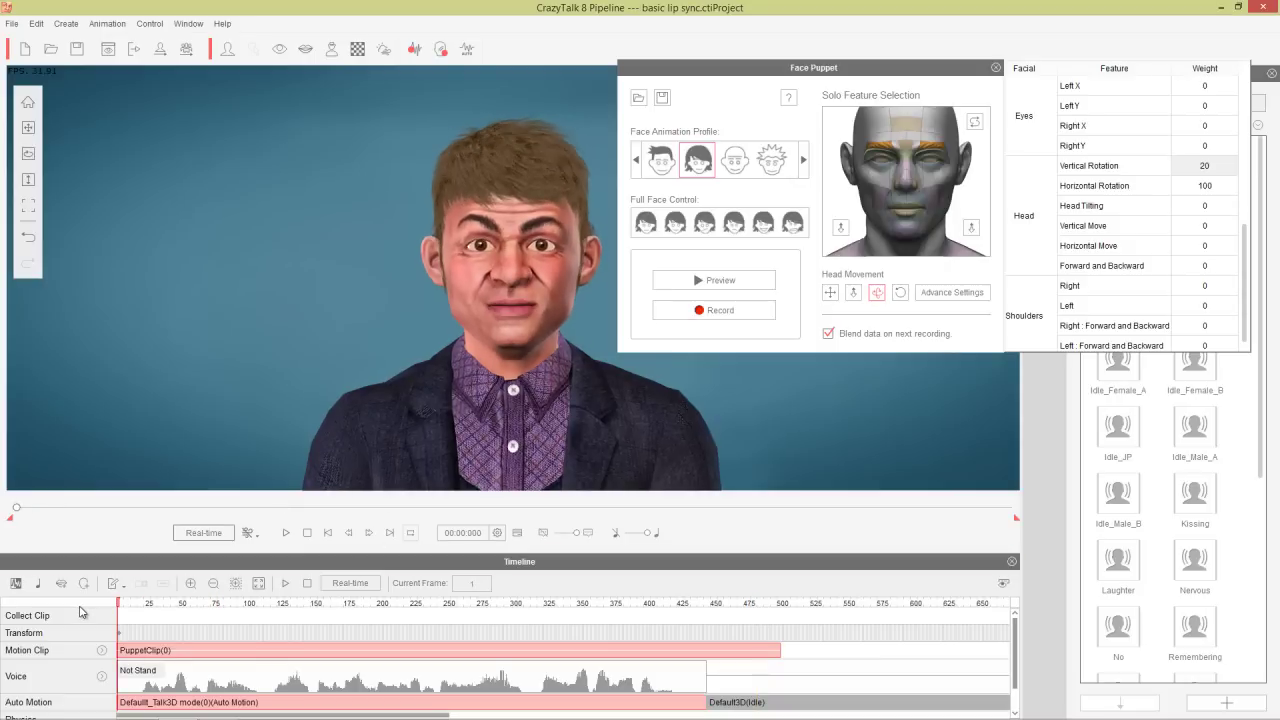
# Play back the recorded head movement, then preview the puppeteering once more
pyautogui.click(288, 536)
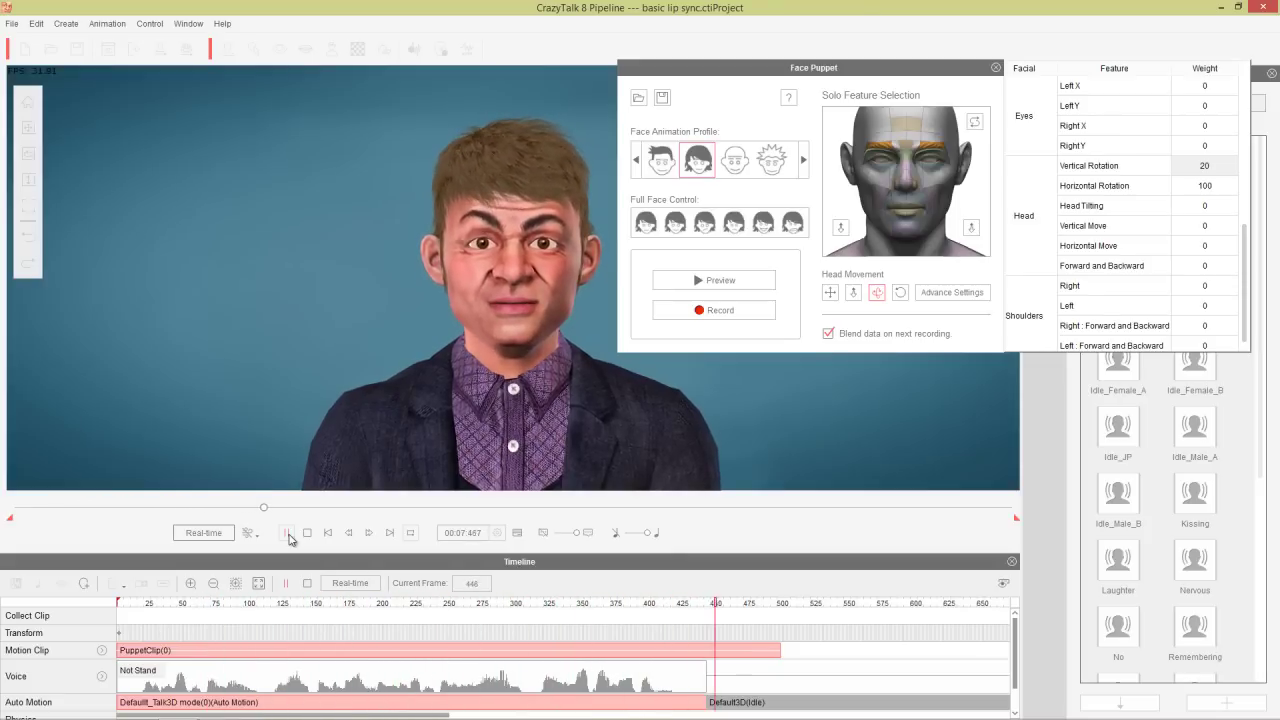
pyautogui.click(288, 533)
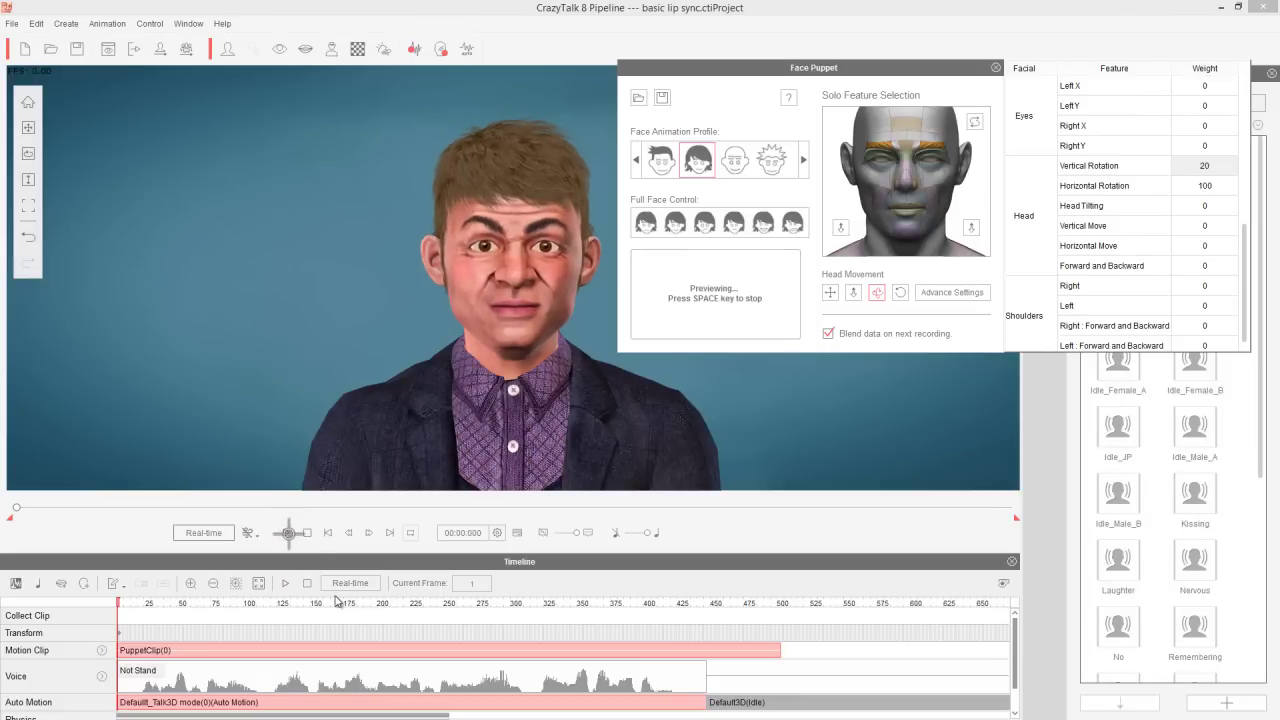
pyautogui.press('space')
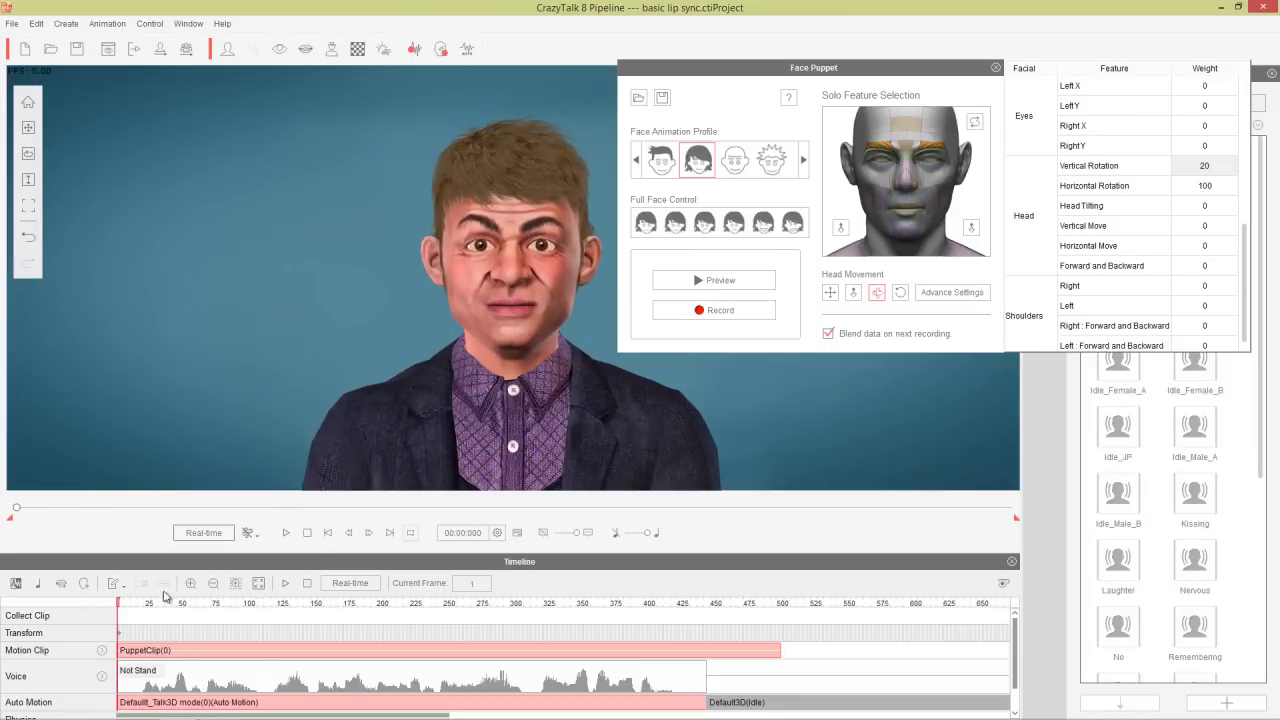
# Record another blended pass of brow and head rotation puppeteering from frame 1 and scrub through the result
pyautogui.click(714, 310)
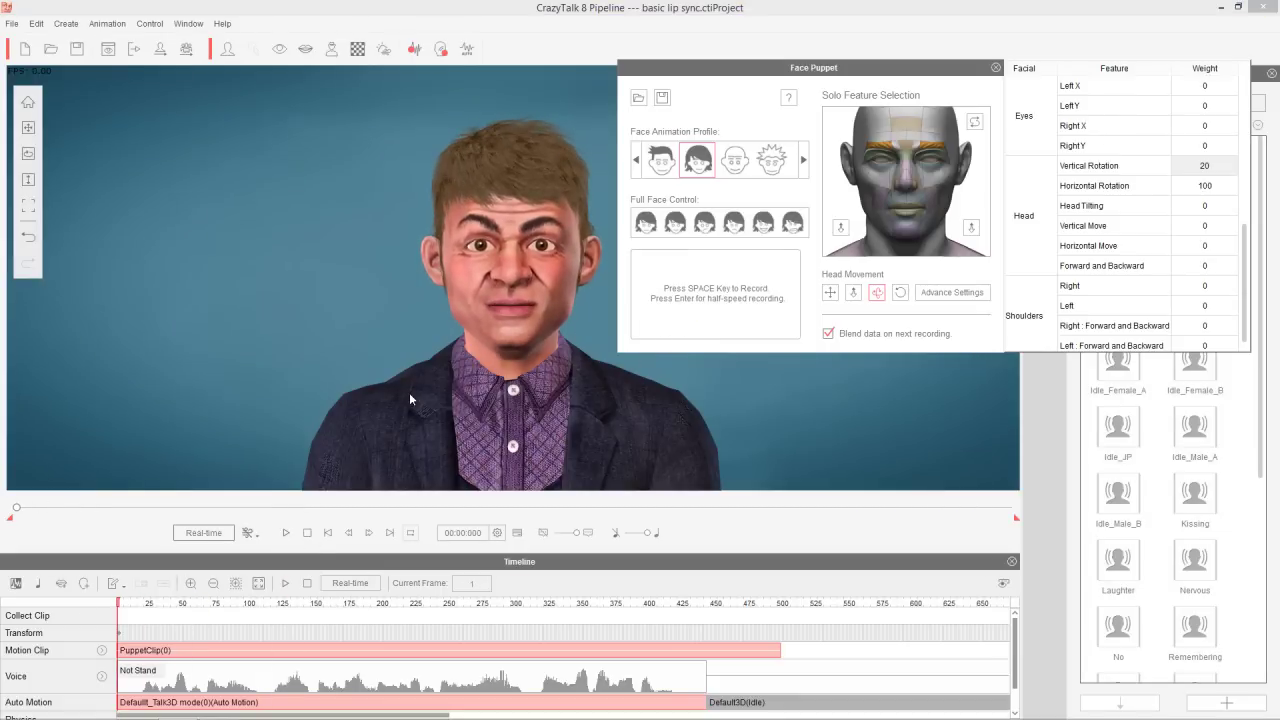
pyautogui.press('space')
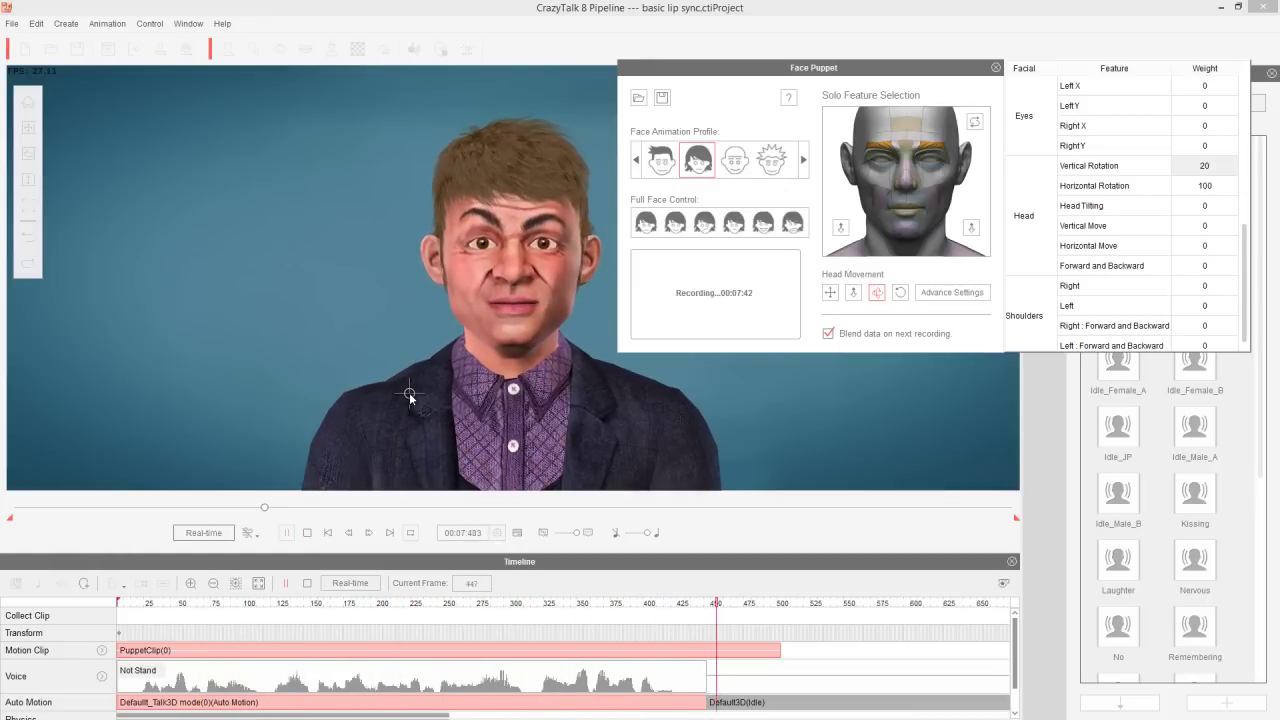
pyautogui.press('space')
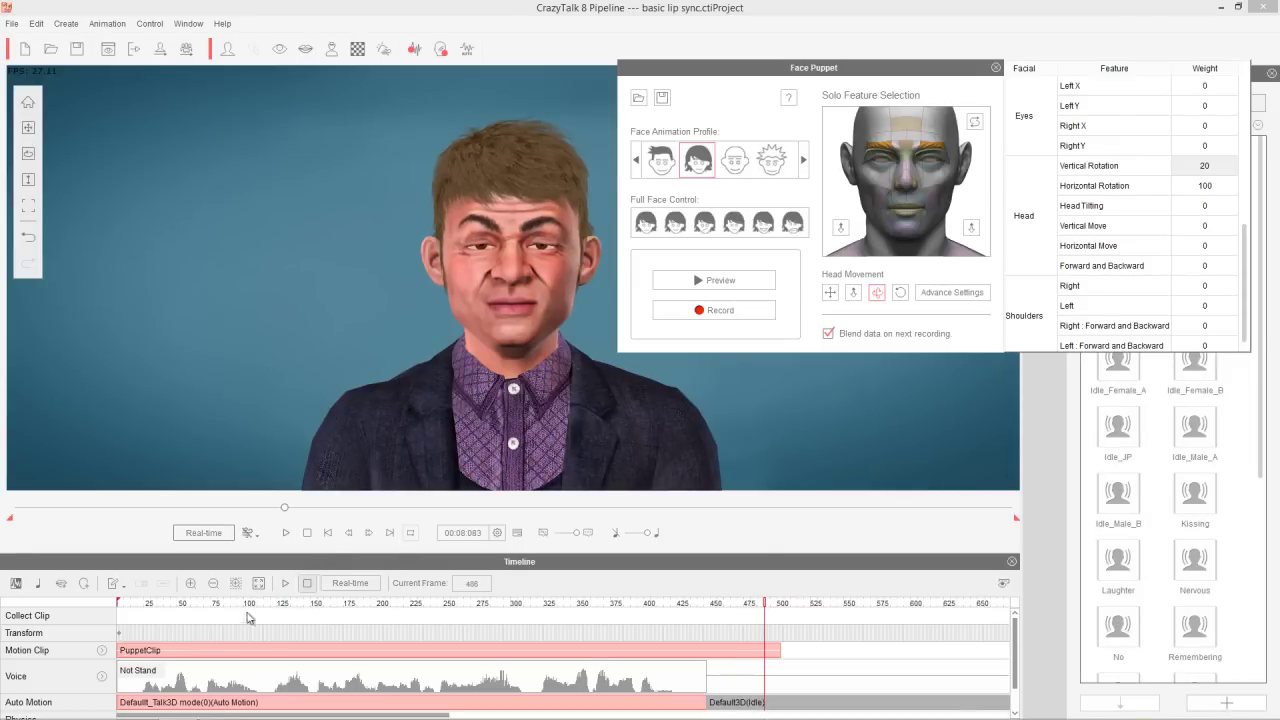
pyautogui.moveTo(166, 608); pyautogui.dragTo(569, 630)
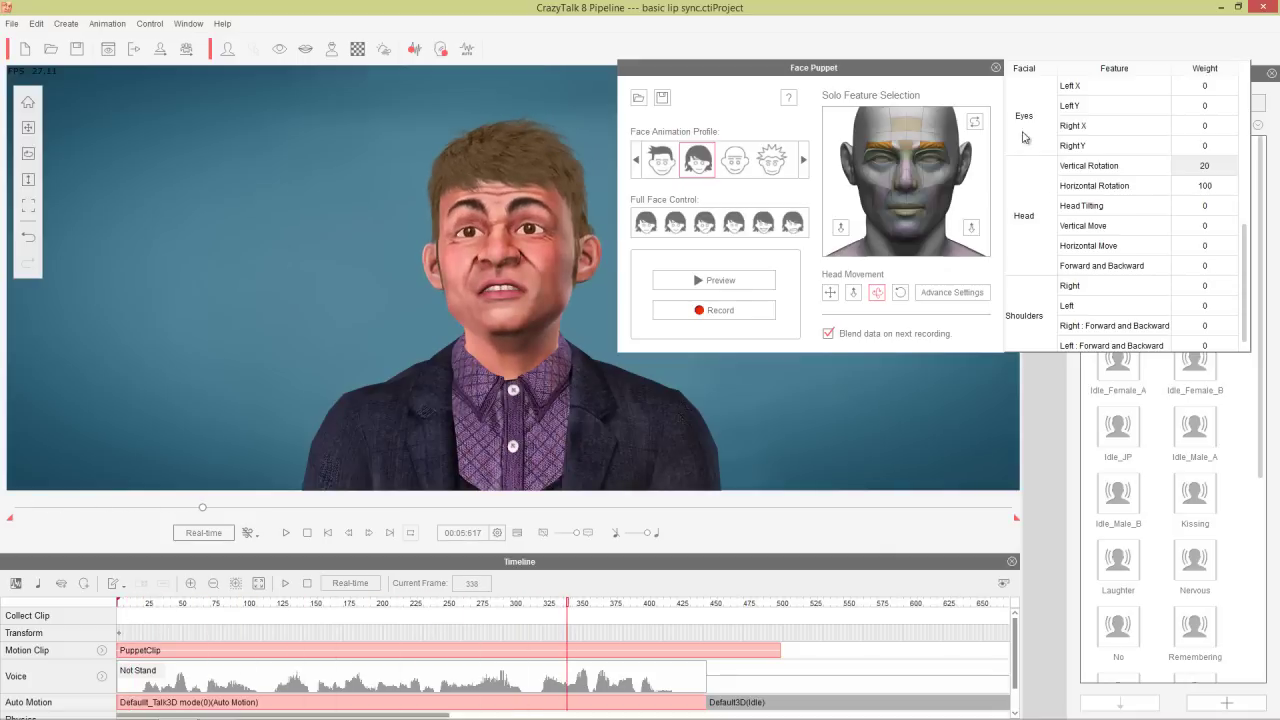
# Close Face Puppet and delete the puppet motion clip and the Not Stand voice clip with its auto motion
pyautogui.click(995, 67)
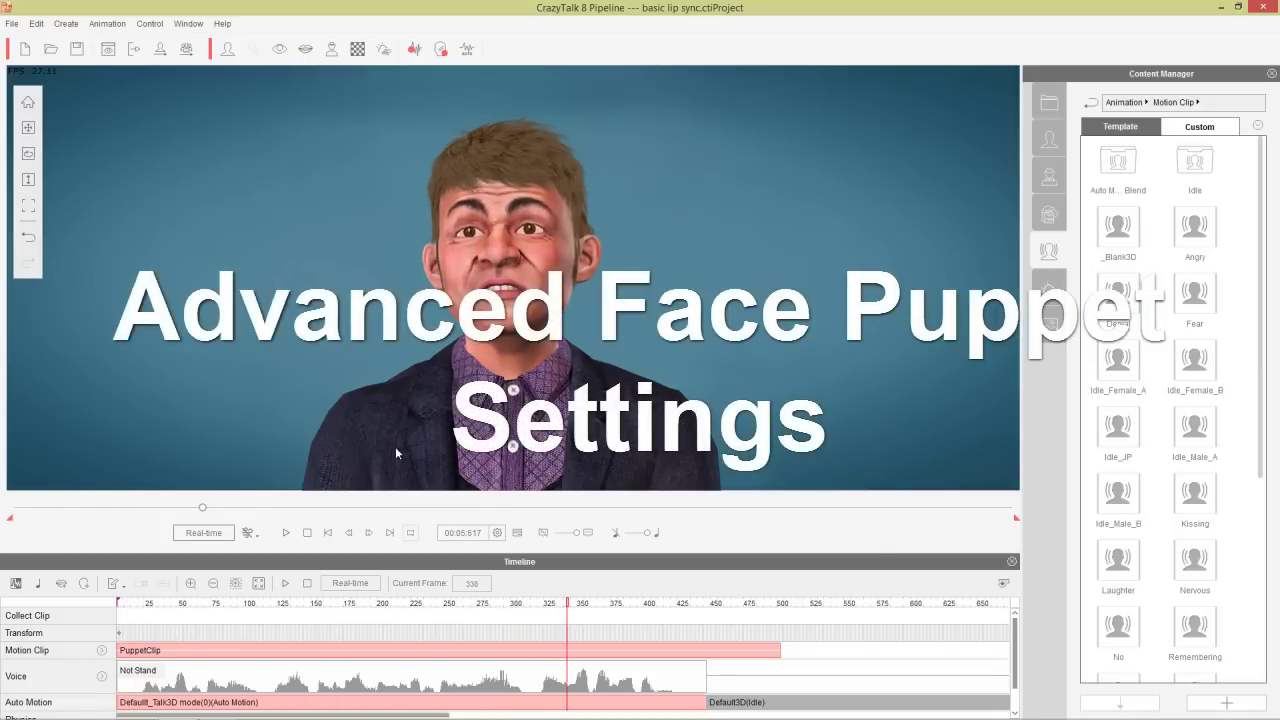
pyautogui.click(316, 650)
pyautogui.press('Delete')
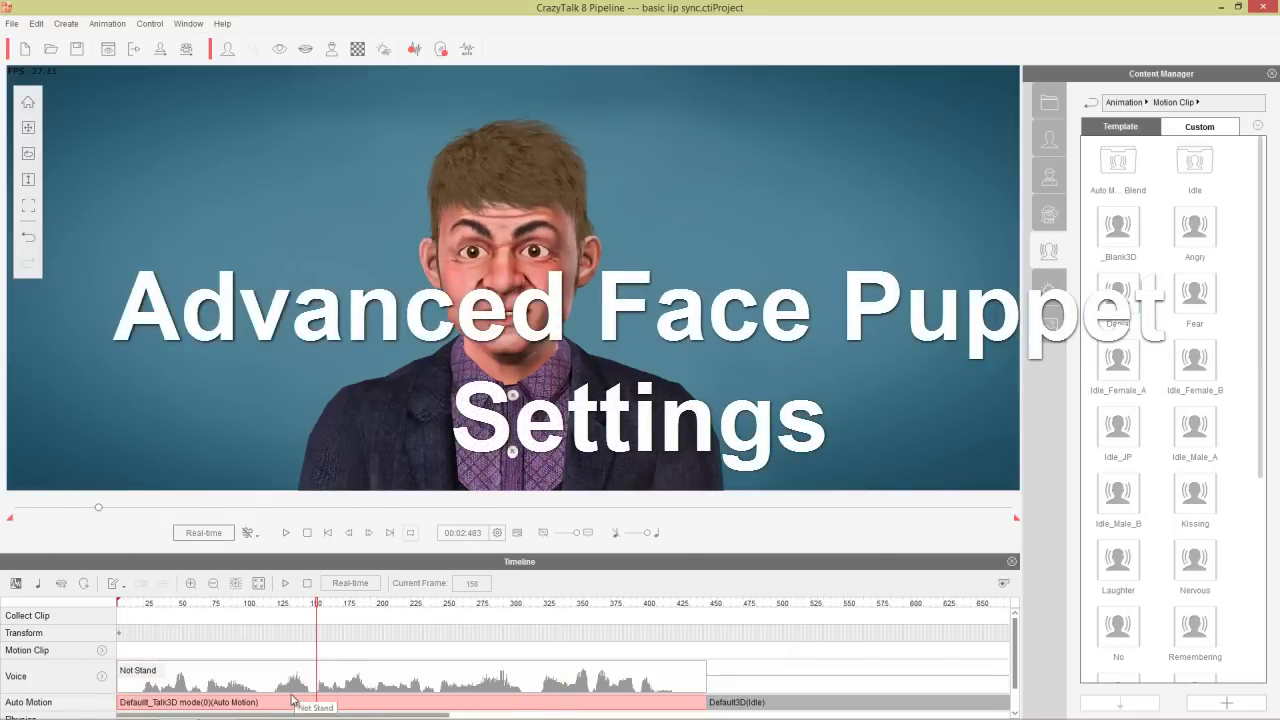
pyautogui.click(290, 697)
pyautogui.press('Delete')
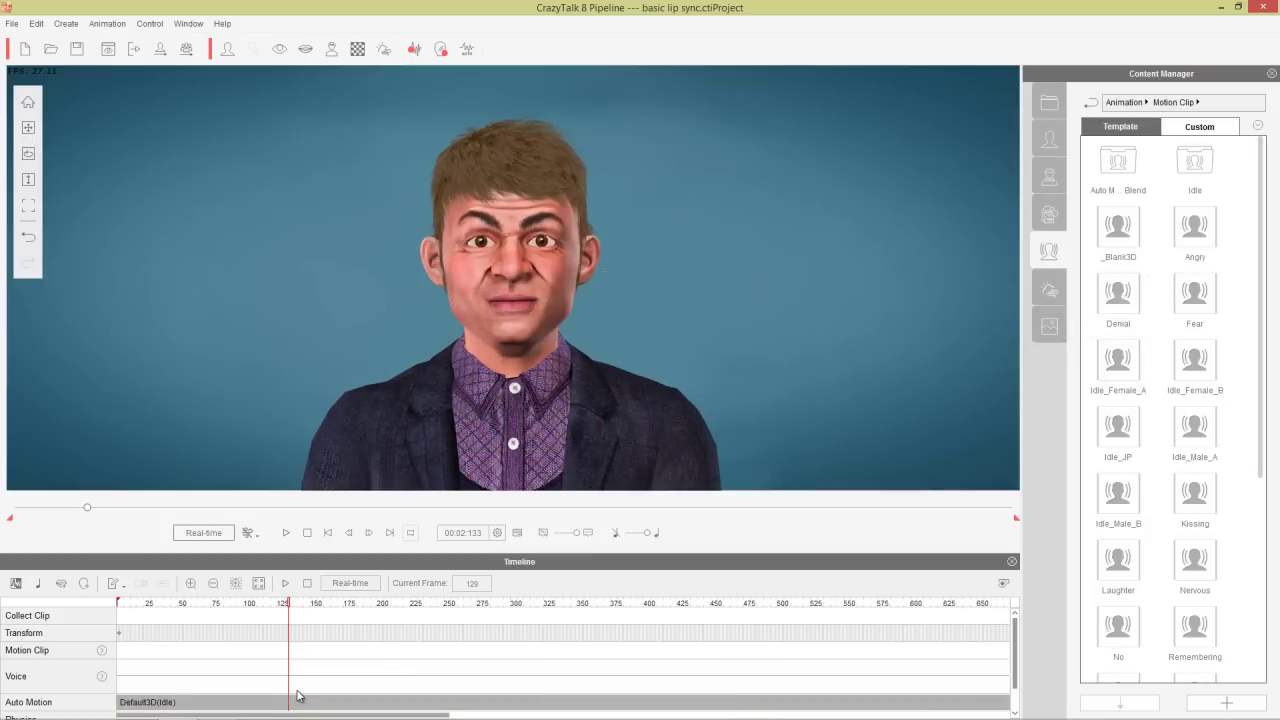
# Apply the Whispering voice script template from frame 1, play it, and return the playhead to the start
pyautogui.moveTo(212, 603); pyautogui.dragTo(108, 604)
pyautogui.click(1124, 104)
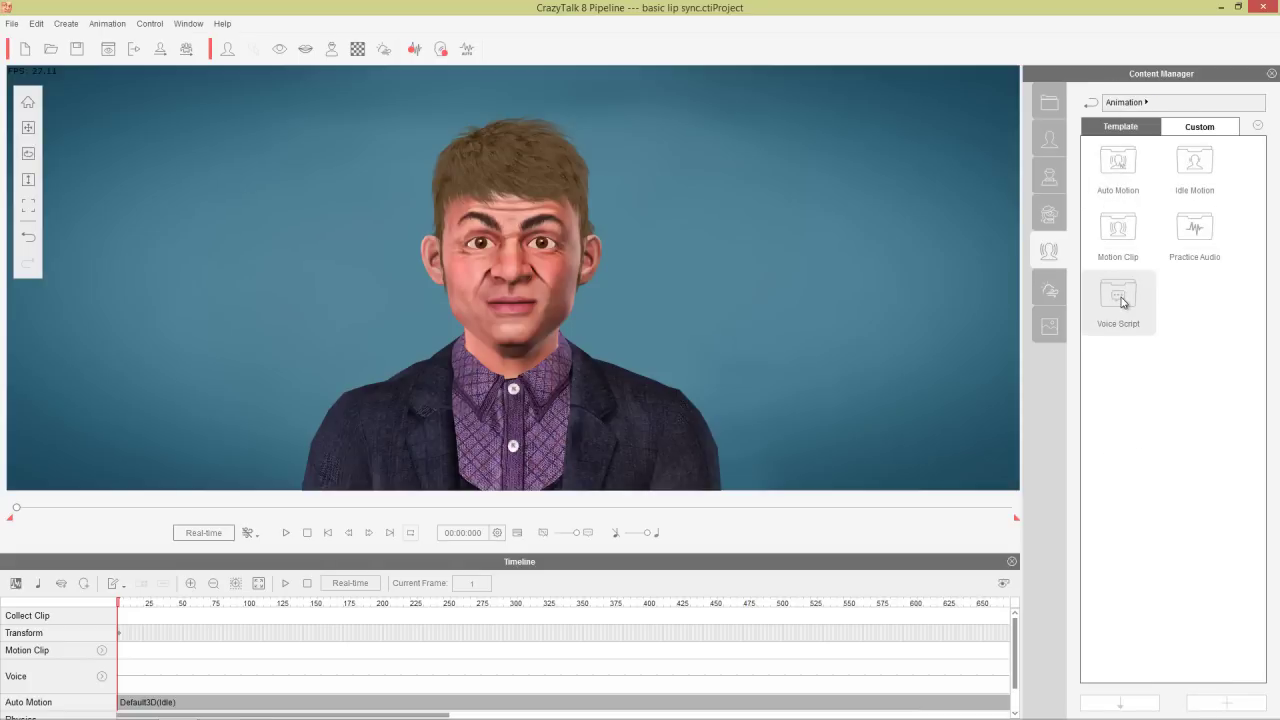
pyautogui.doubleClick(1121, 297)
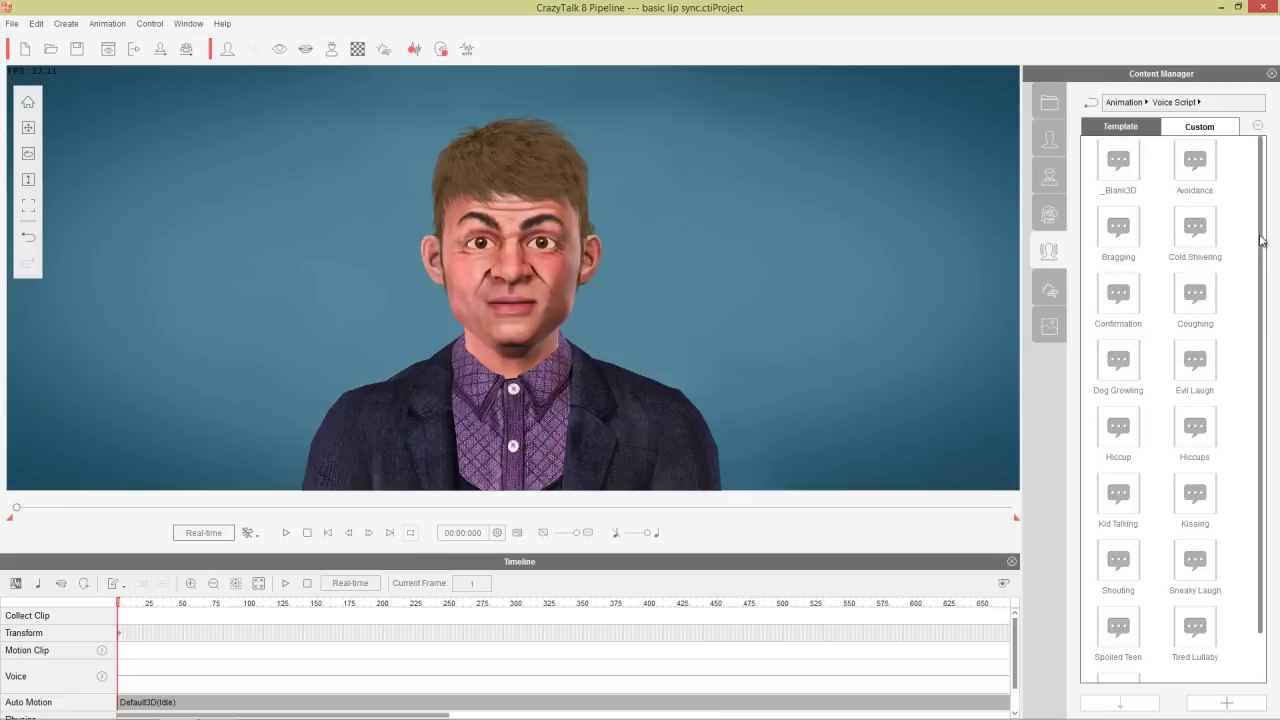
pyautogui.scroll(-1, 1255, 300)
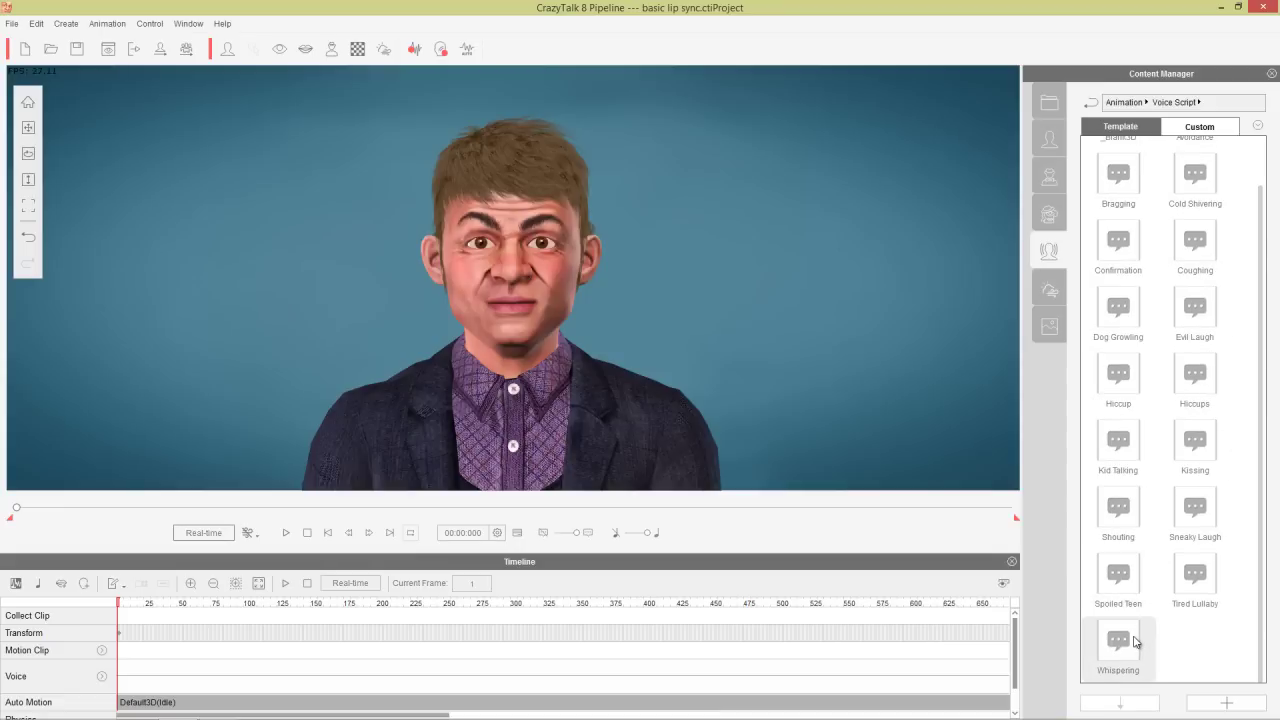
pyautogui.doubleClick(1135, 641)
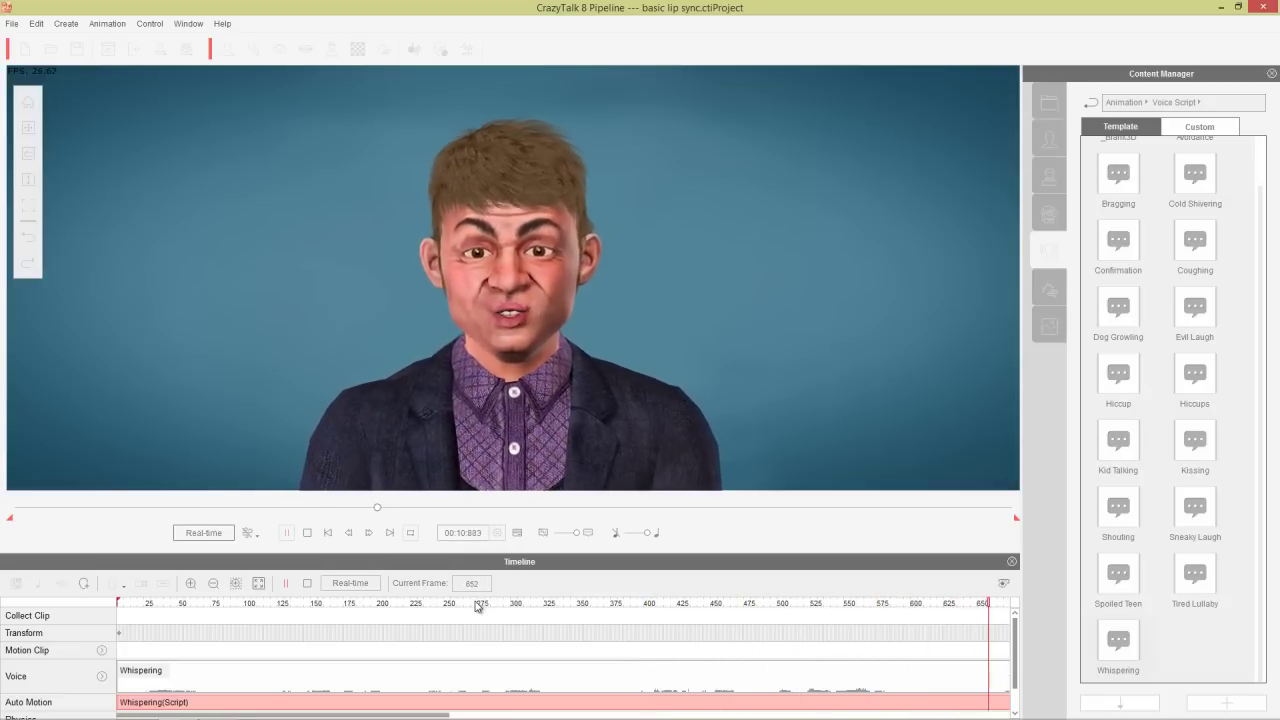
pyautogui.press('space')
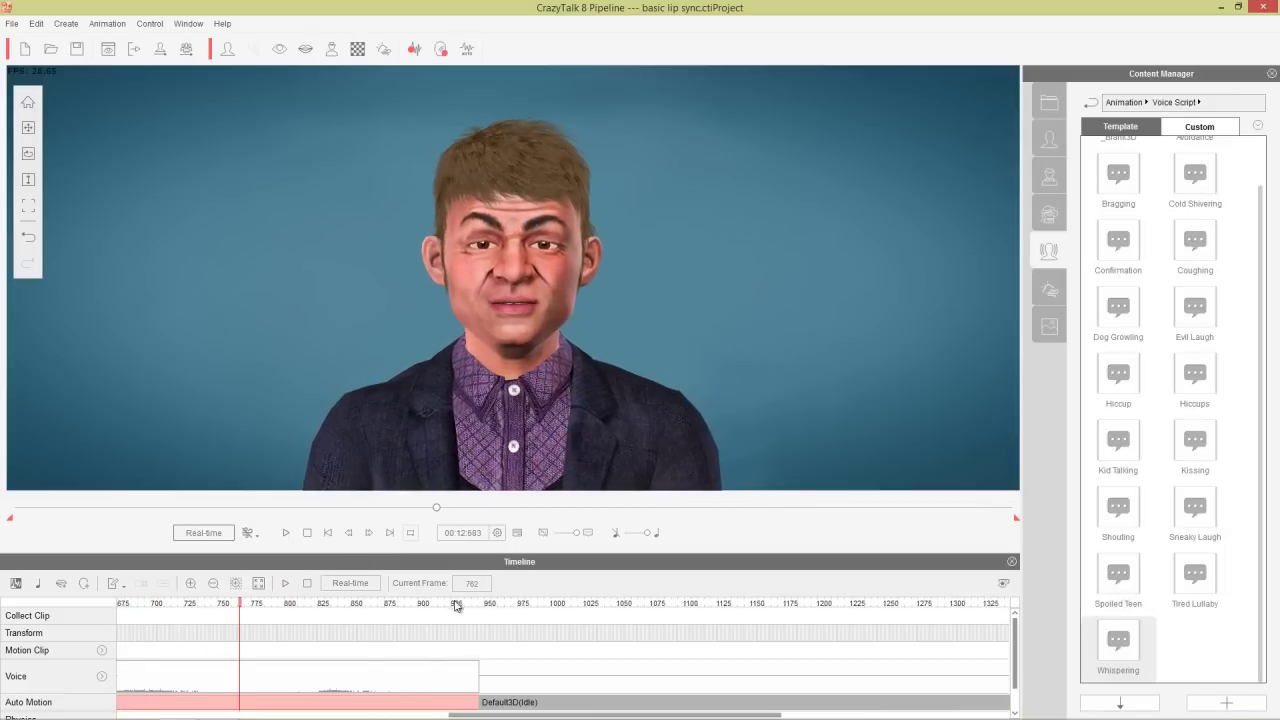
pyautogui.click(309, 533)
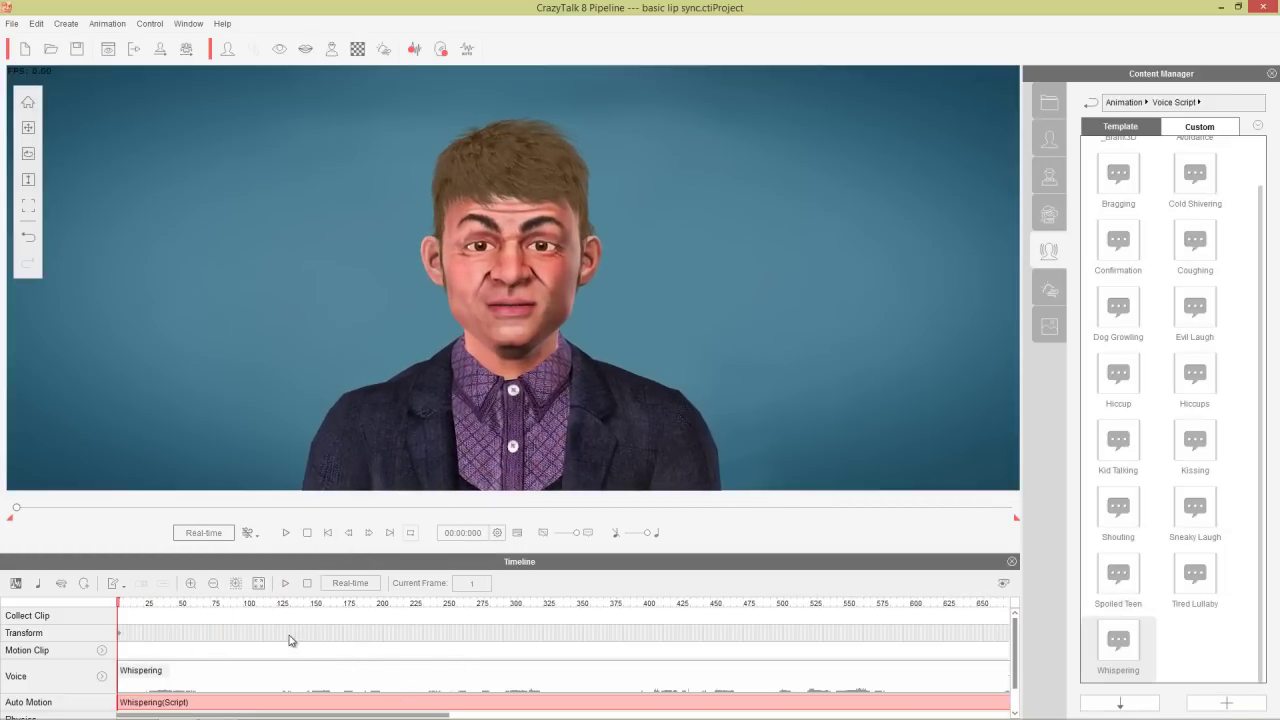
pyautogui.scroll(-1, 260, 652)
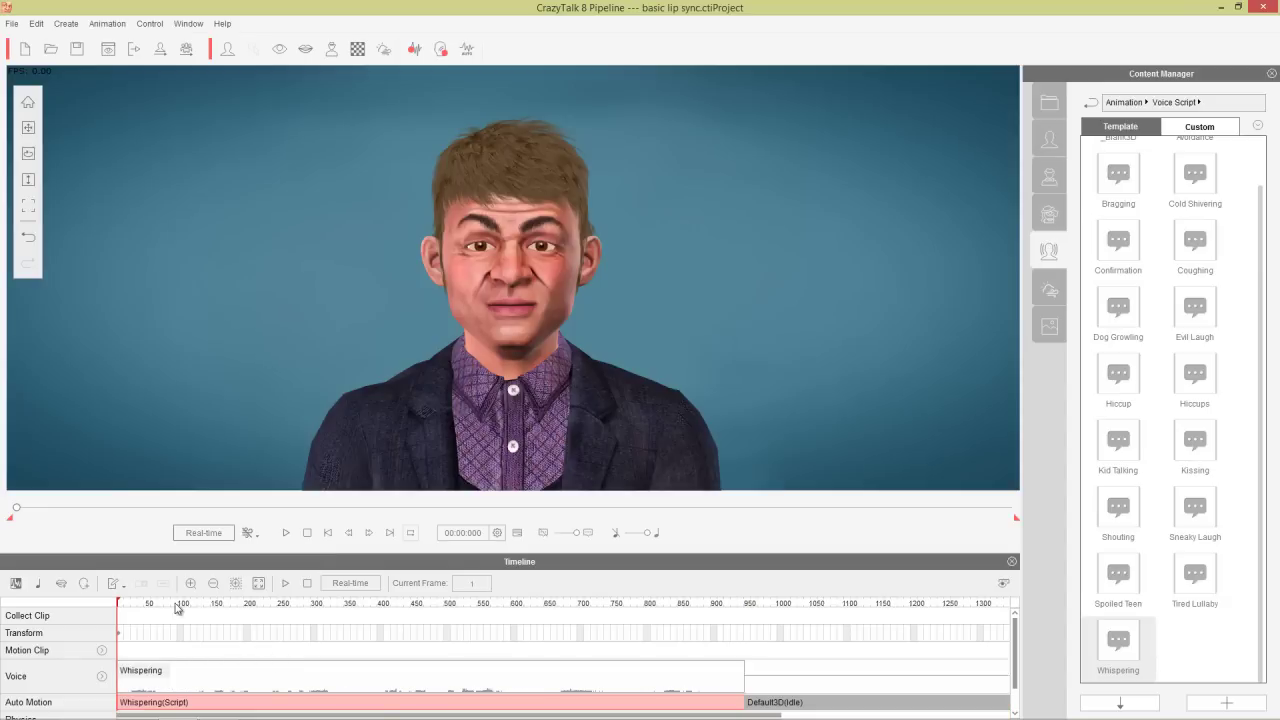
pyautogui.press('space')
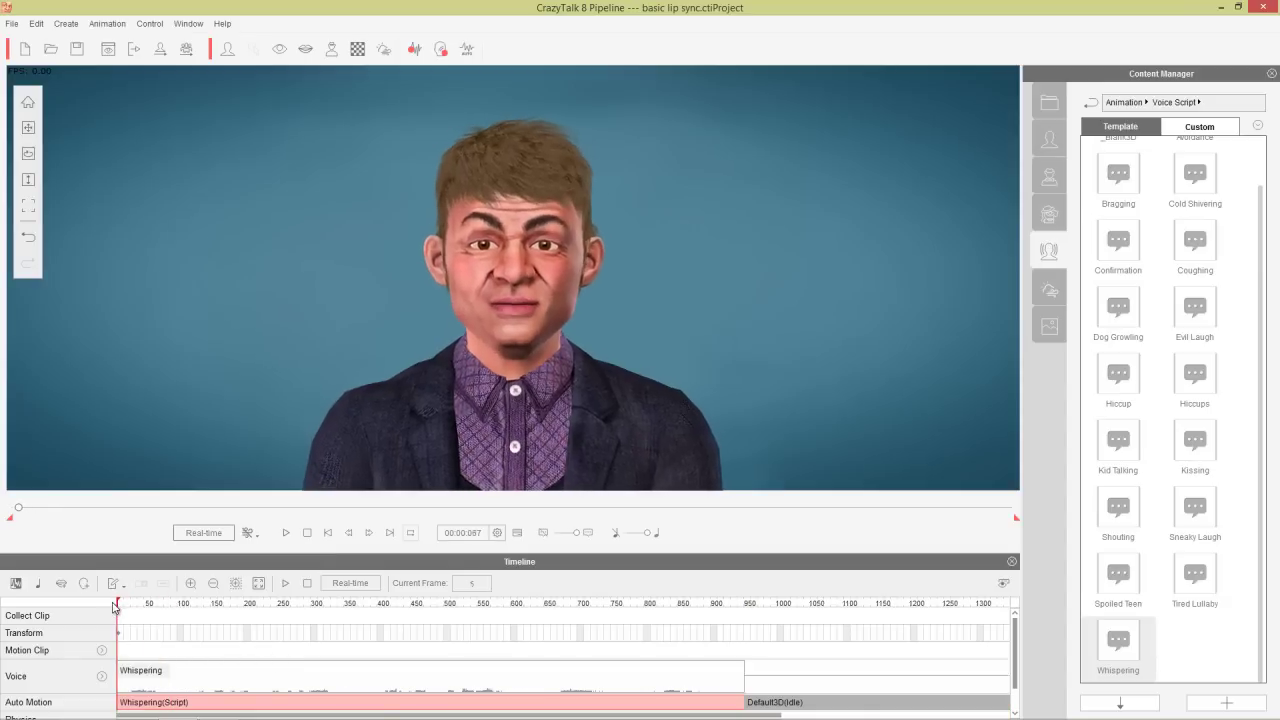
pyautogui.press('space')
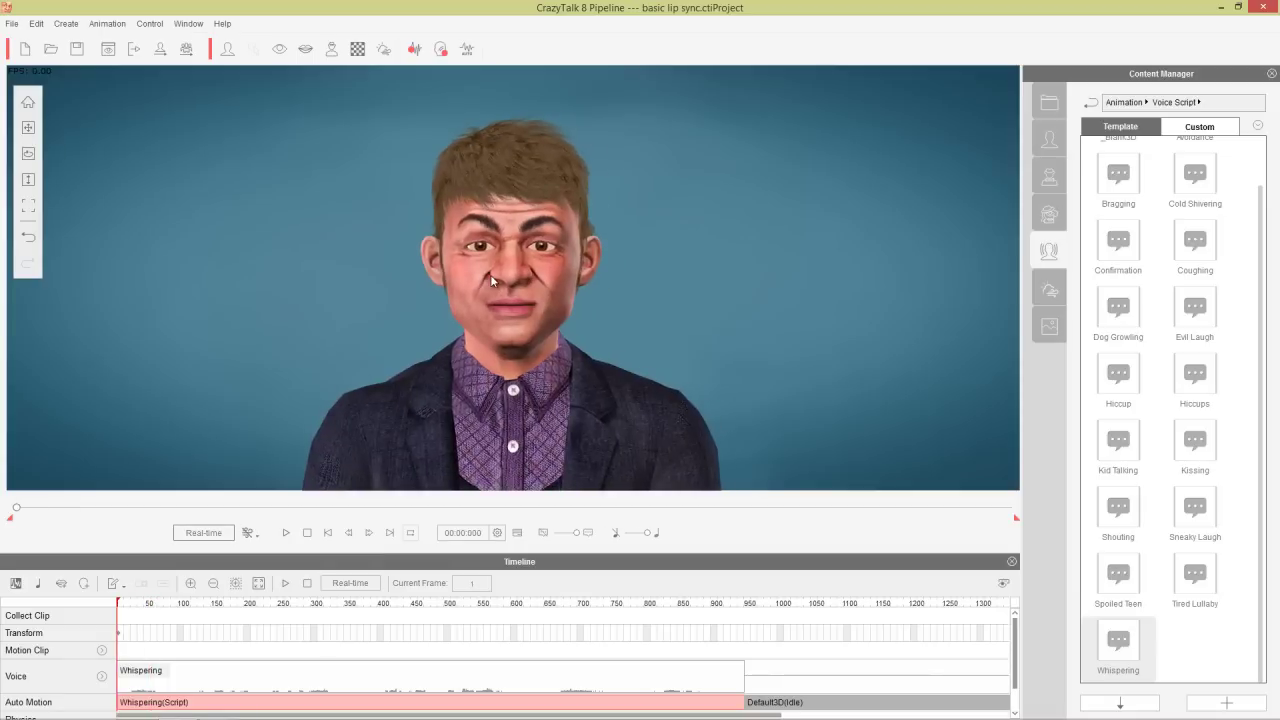
# Reopen Face Puppet, replace the feature selection with both eyes, and show their blink weights in the advanced settings
pyautogui.click(441, 48)
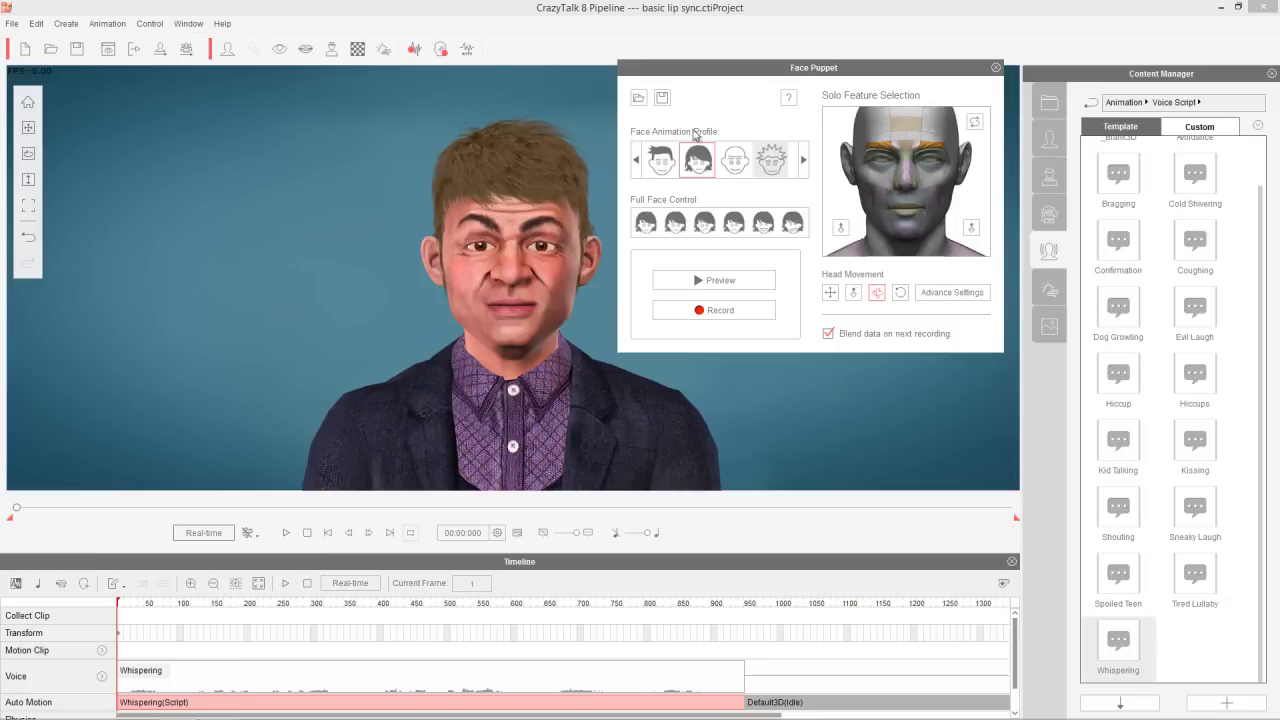
pyautogui.click(975, 123)
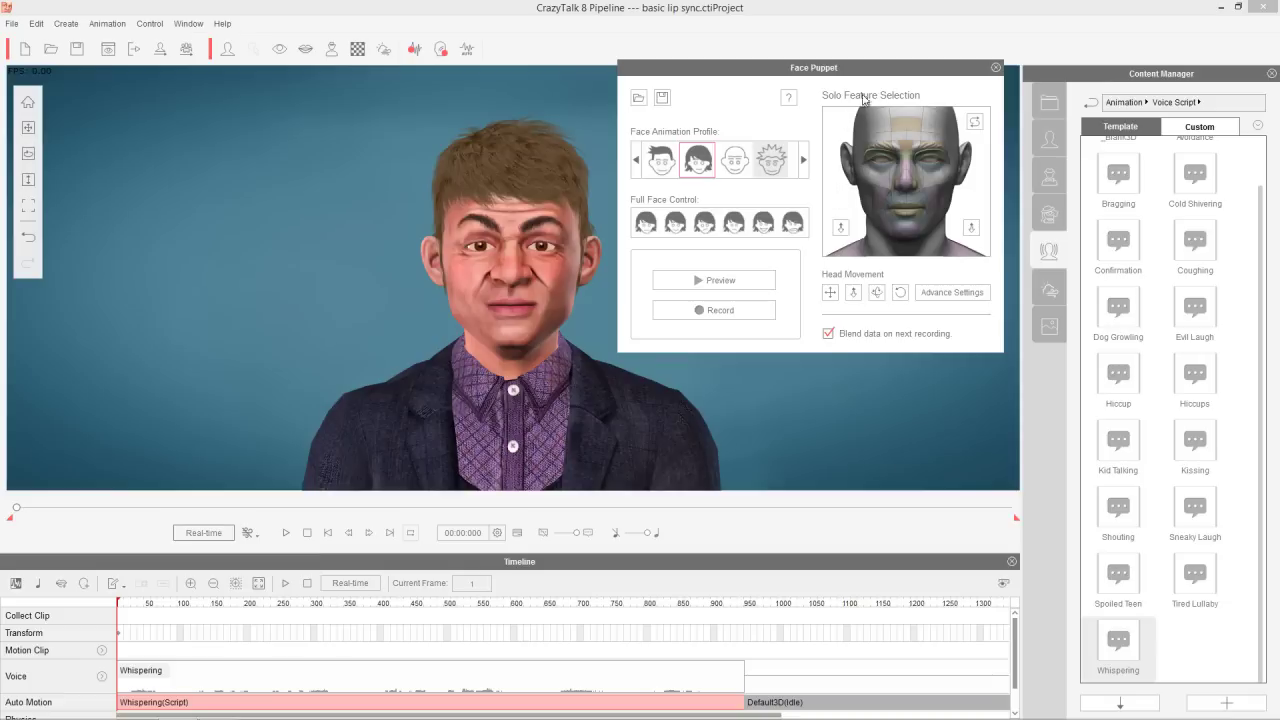
pyautogui.click(877, 155)
pyautogui.click(962, 292)
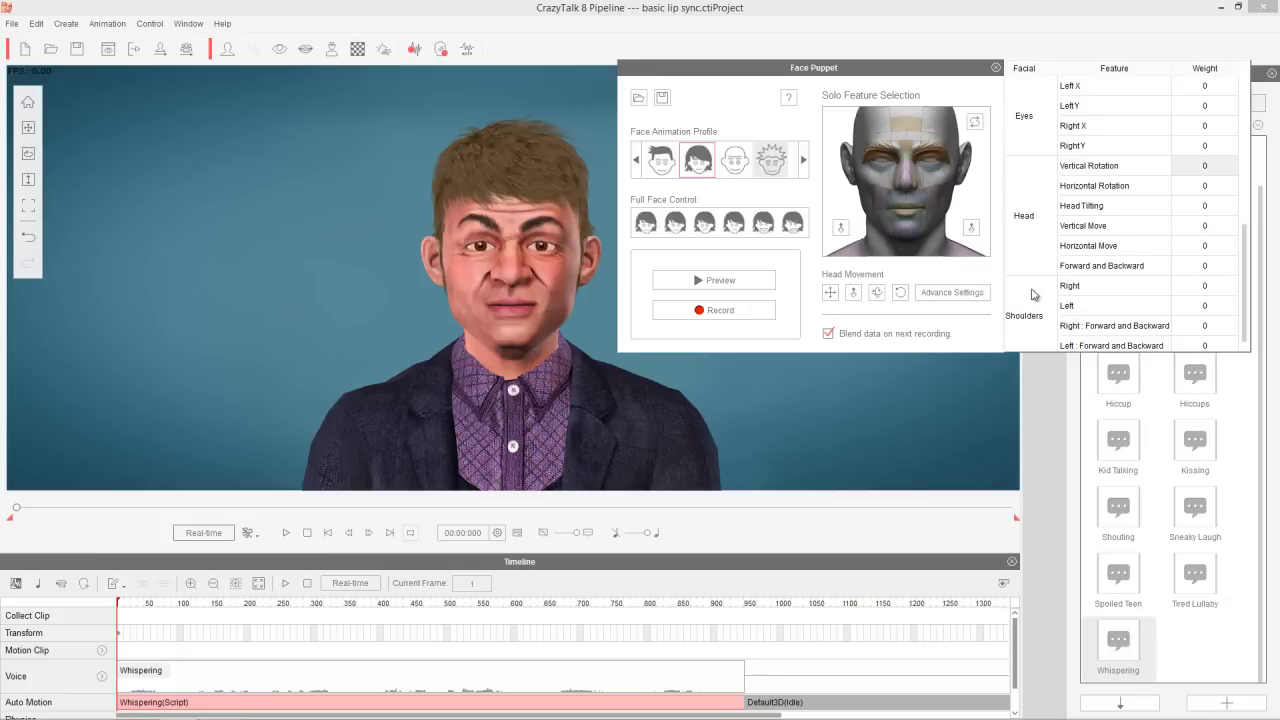
pyautogui.scroll(6, 1238, 263)
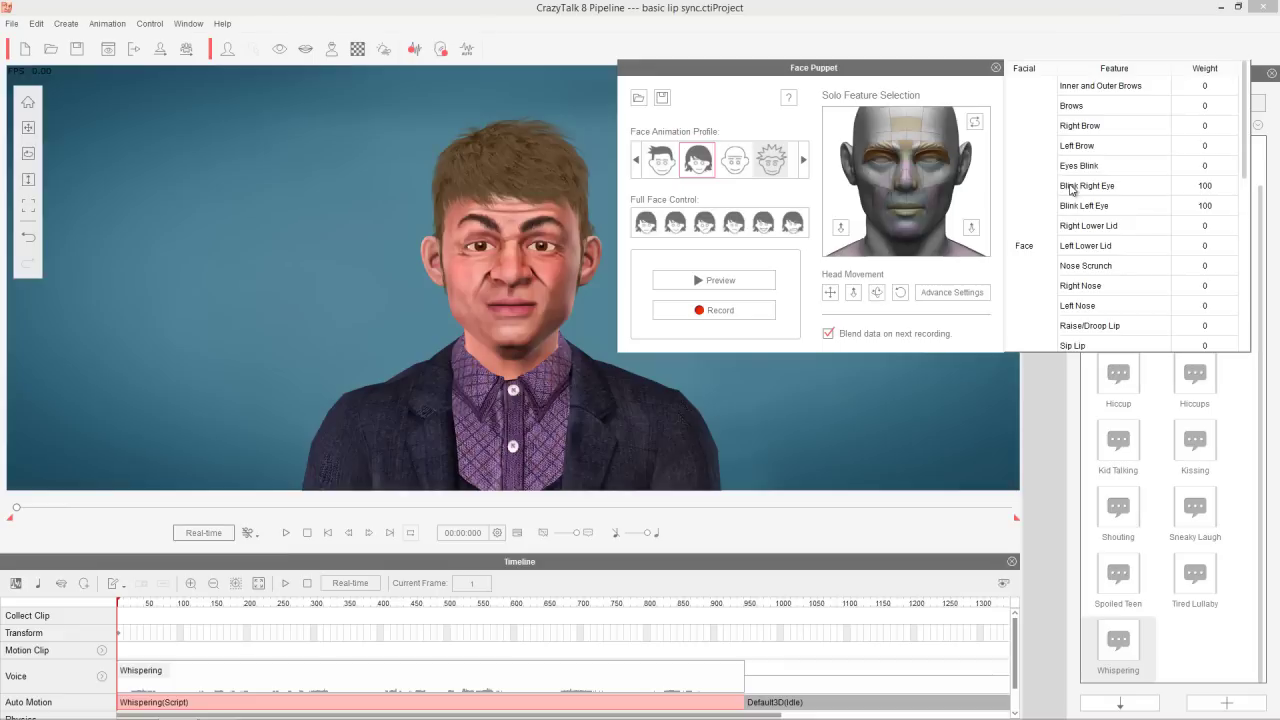
# Set the Blink Left Eye weight to 25 and preview the uneven blinking
pyautogui.doubleClick(1208, 207)
pyautogui.write('25')
pyautogui.press('Return')
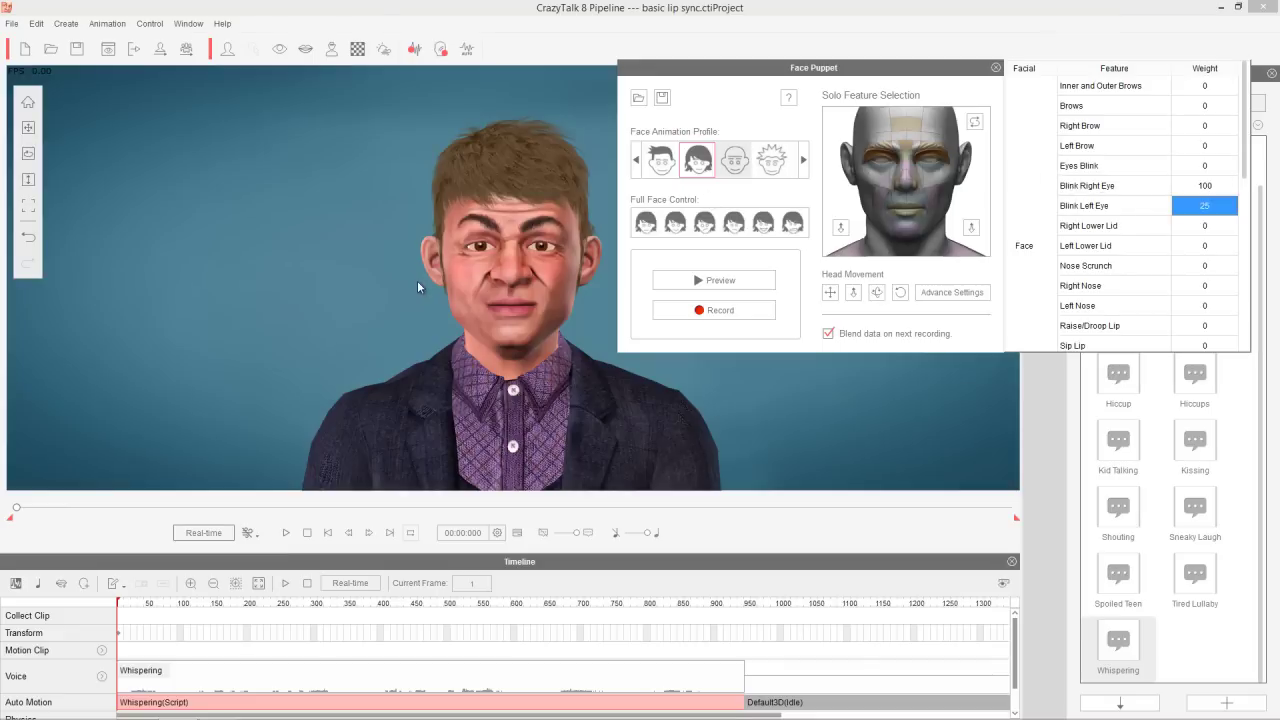
pyautogui.press('space')
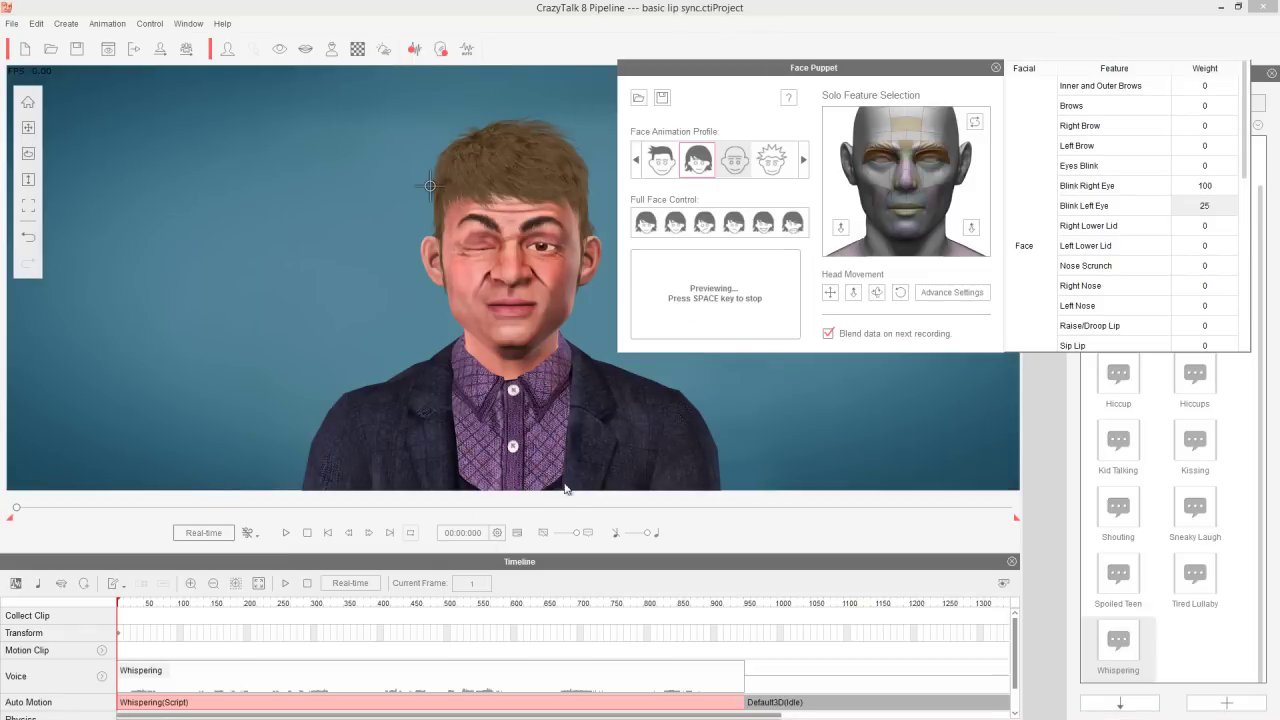
pyautogui.press('space')
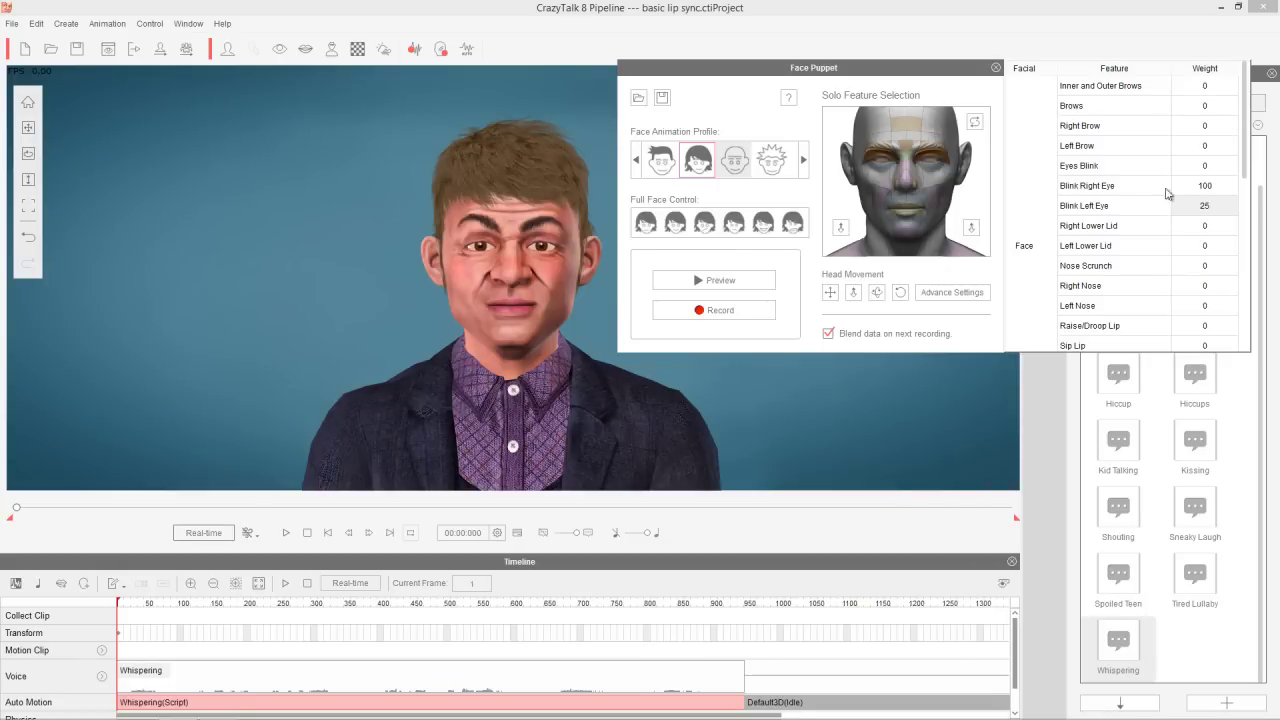
# Add the cheek areas beside the mouth to the solo feature selection and preview them with the blinks
pyautogui.click(877, 195)
pyautogui.press('space')
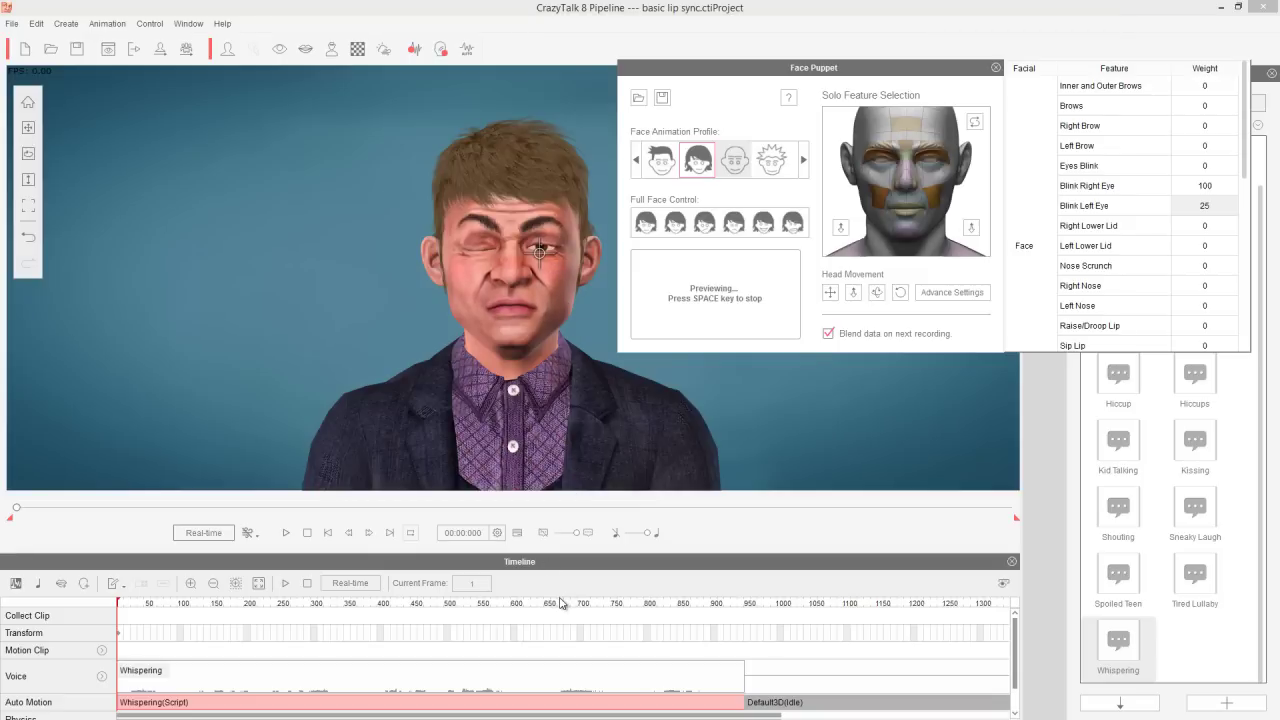
pyautogui.press('space')
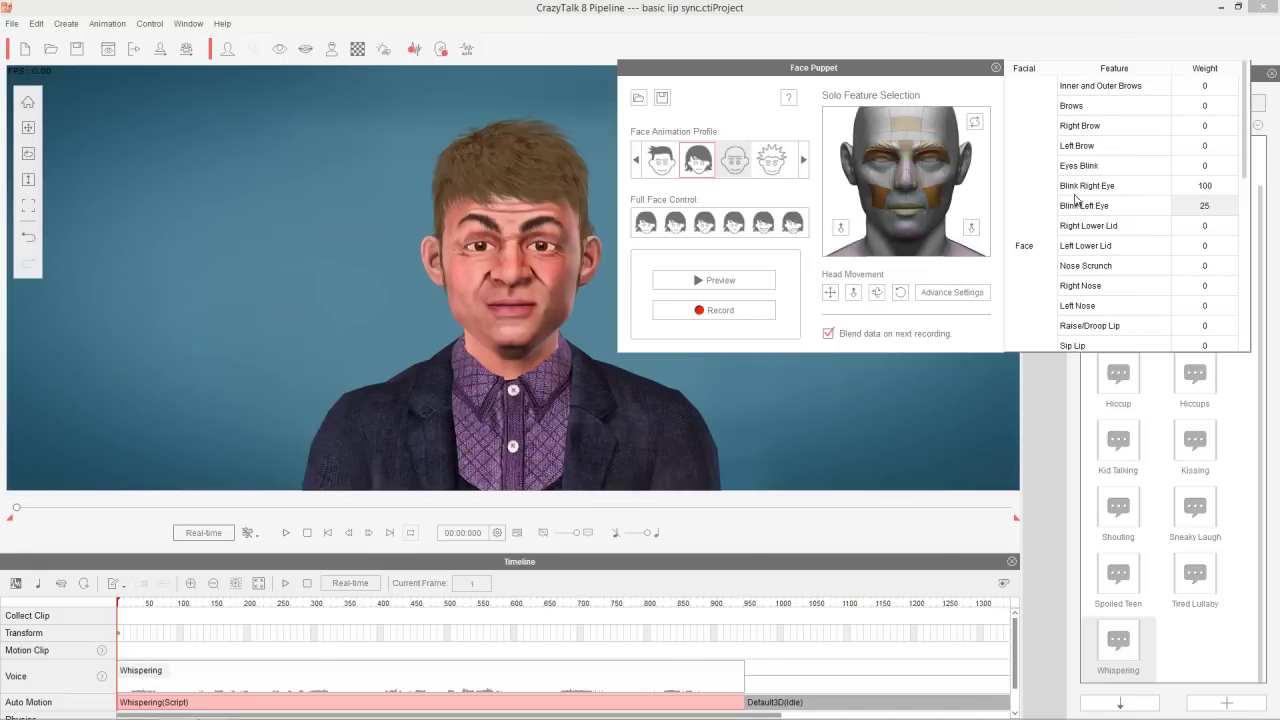
# Set the Right Cheek weight to -100 in the advanced feature settings
pyautogui.moveTo(1240, 121); pyautogui.dragTo(1233, 219)
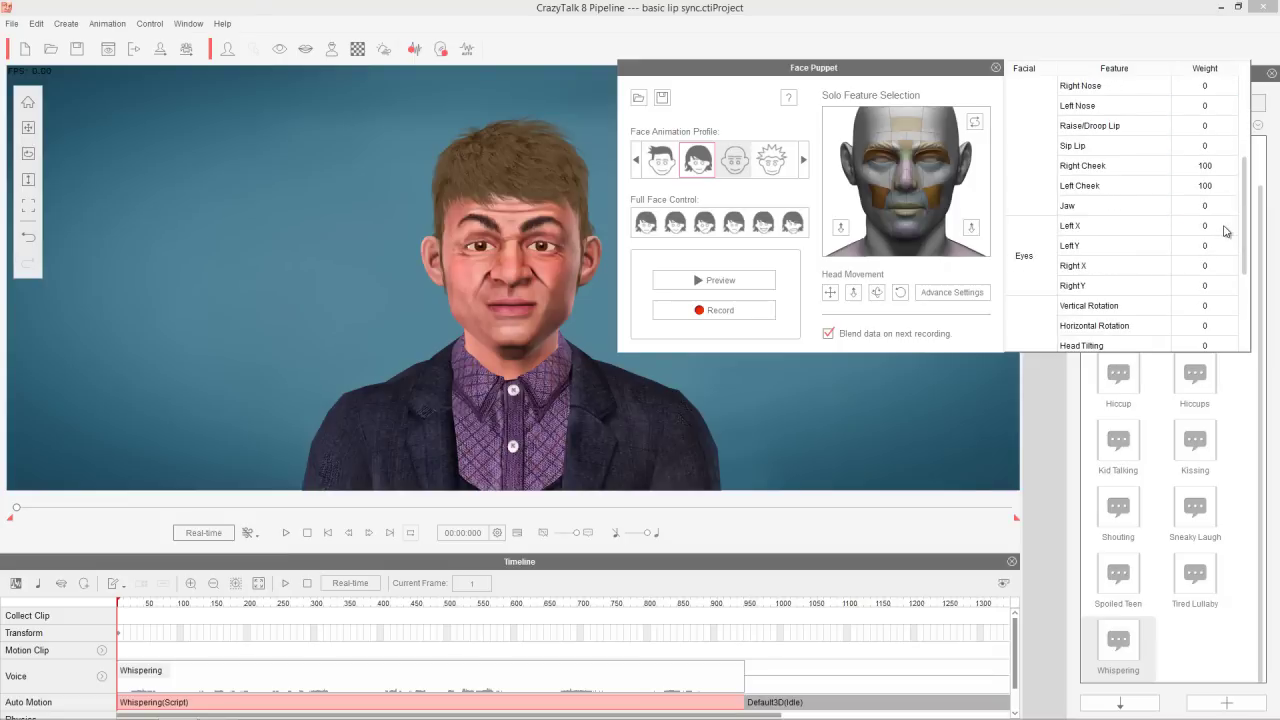
pyautogui.click(1212, 168)
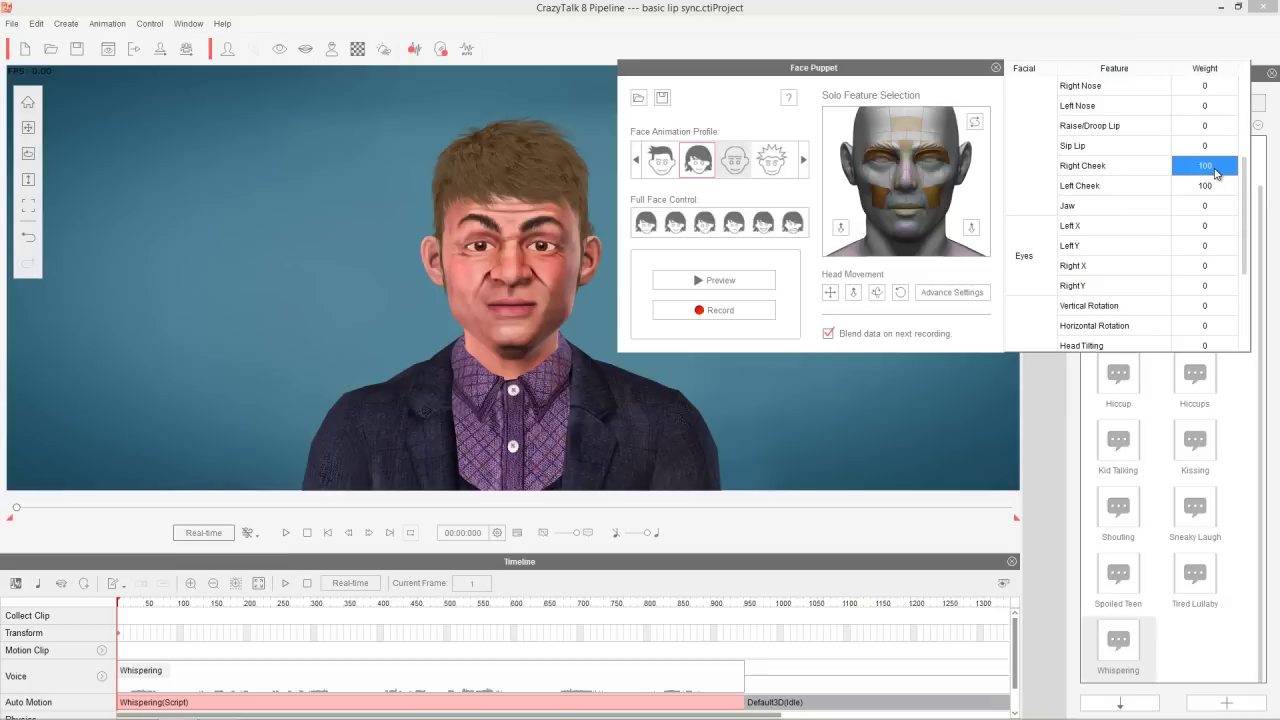
pyautogui.doubleClick(1215, 168)
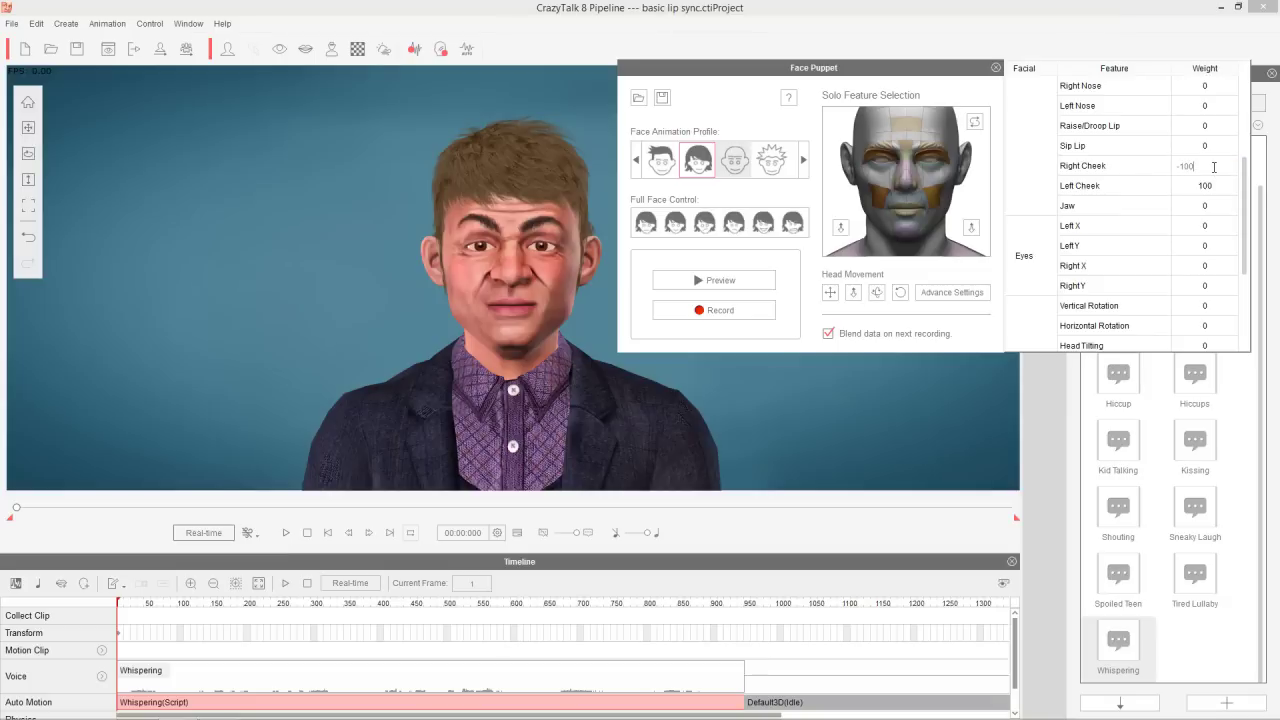
pyautogui.write('-100')
pyautogui.press('Return')
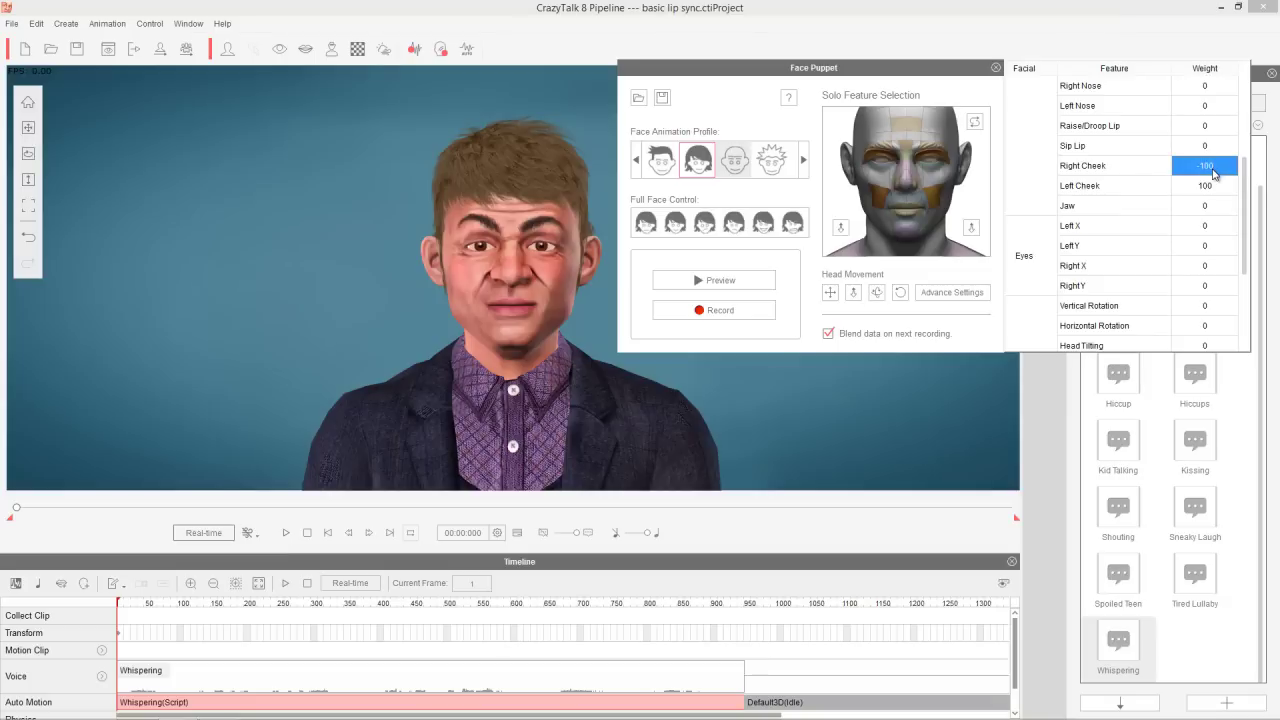
# Set the Left Cheek weight to 20 and preview the opposing cheek movement together with the blinks
pyautogui.doubleClick(1201, 189)
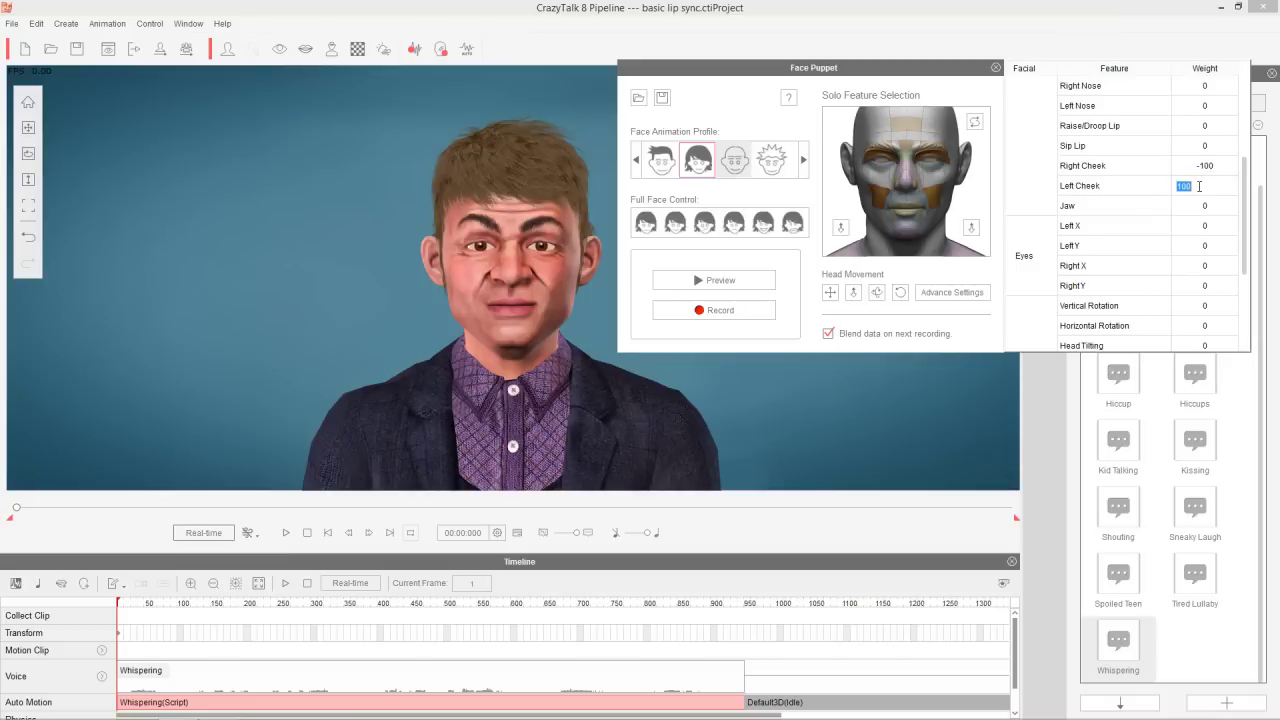
pyautogui.write('20')
pyautogui.press('Return')
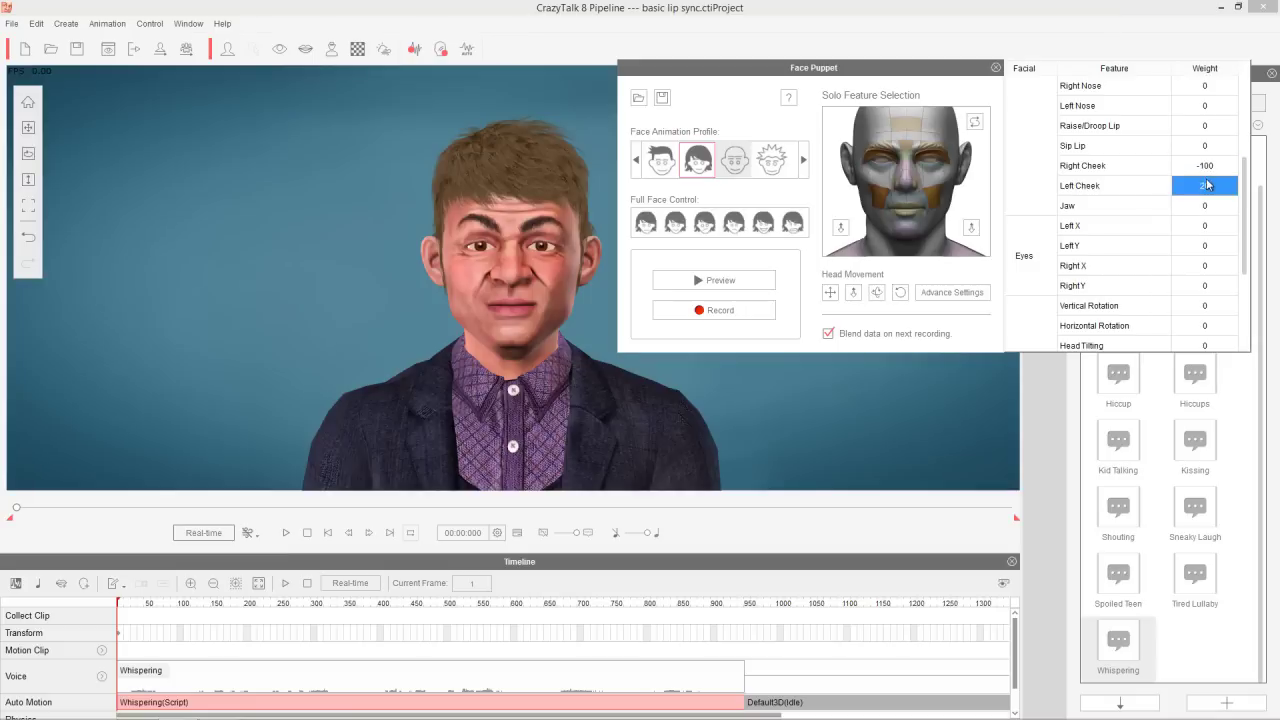
pyautogui.press('space')
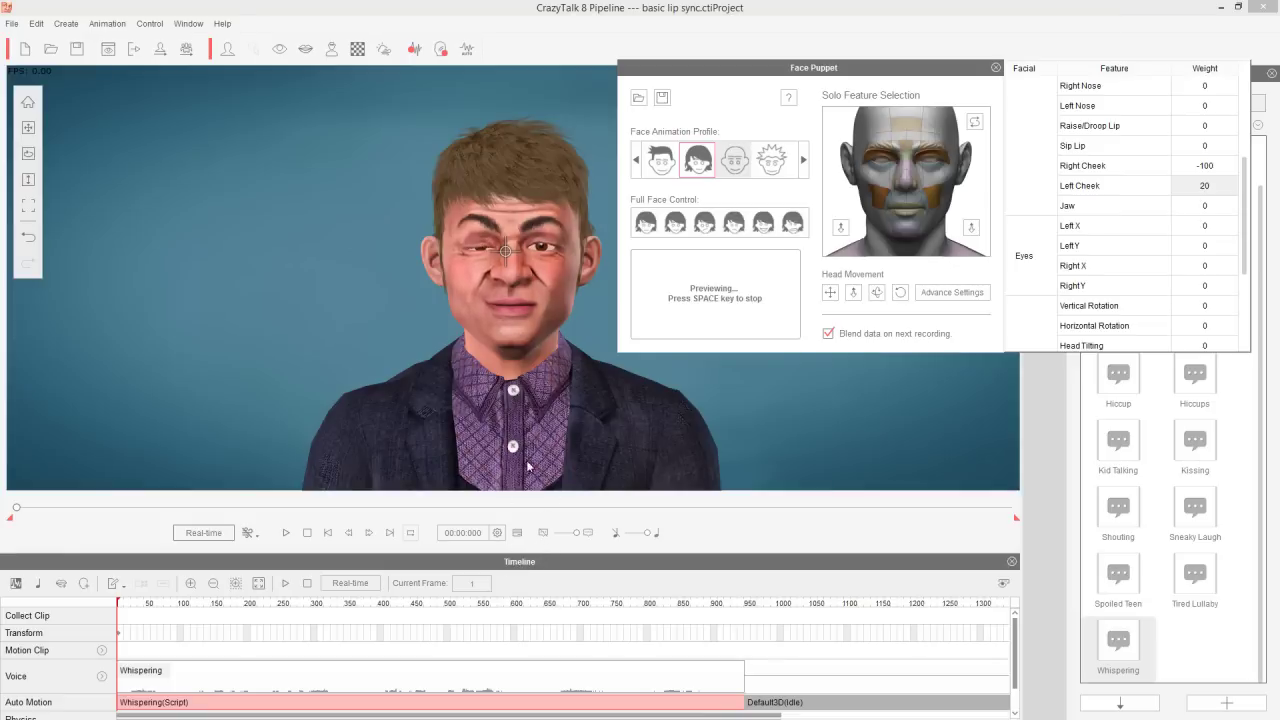
pyautogui.press('space')
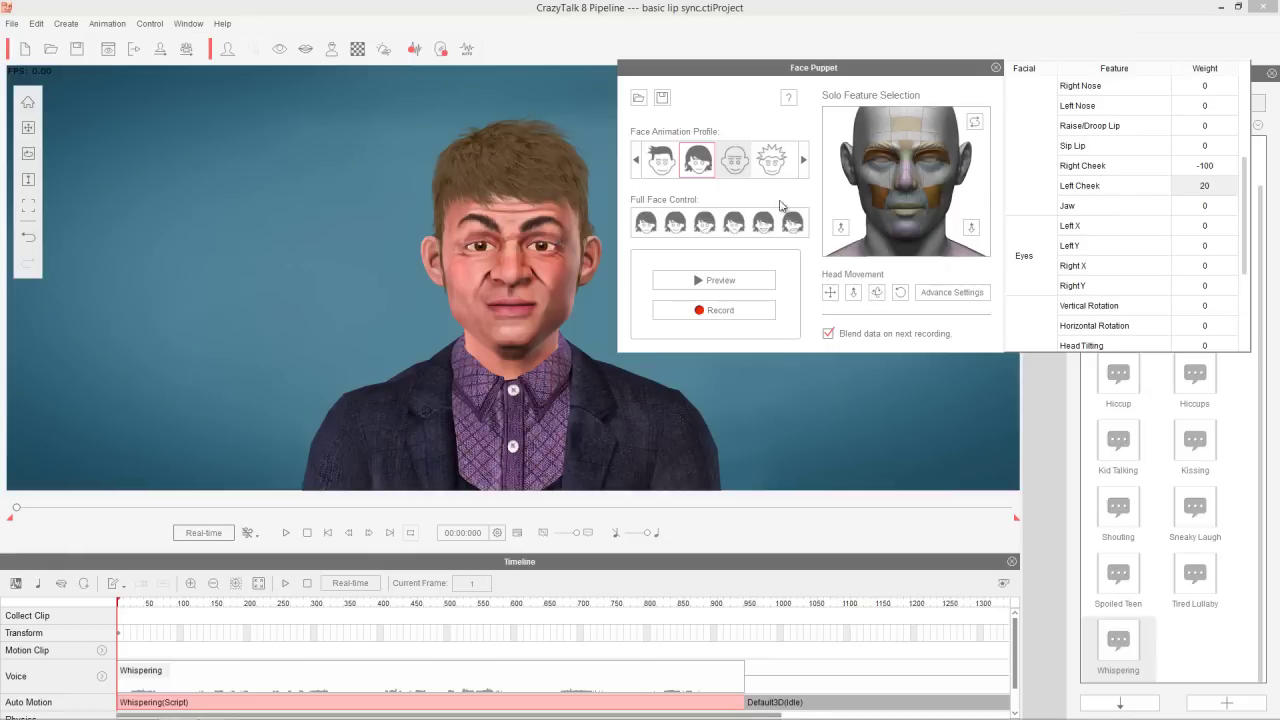
# Add head rotation to the puppet's head movement, show its head weights, and preview the combined motion
pyautogui.click(878, 293)
pyautogui.moveTo(1248, 245); pyautogui.dragTo(1245, 285)
pyautogui.press('space')
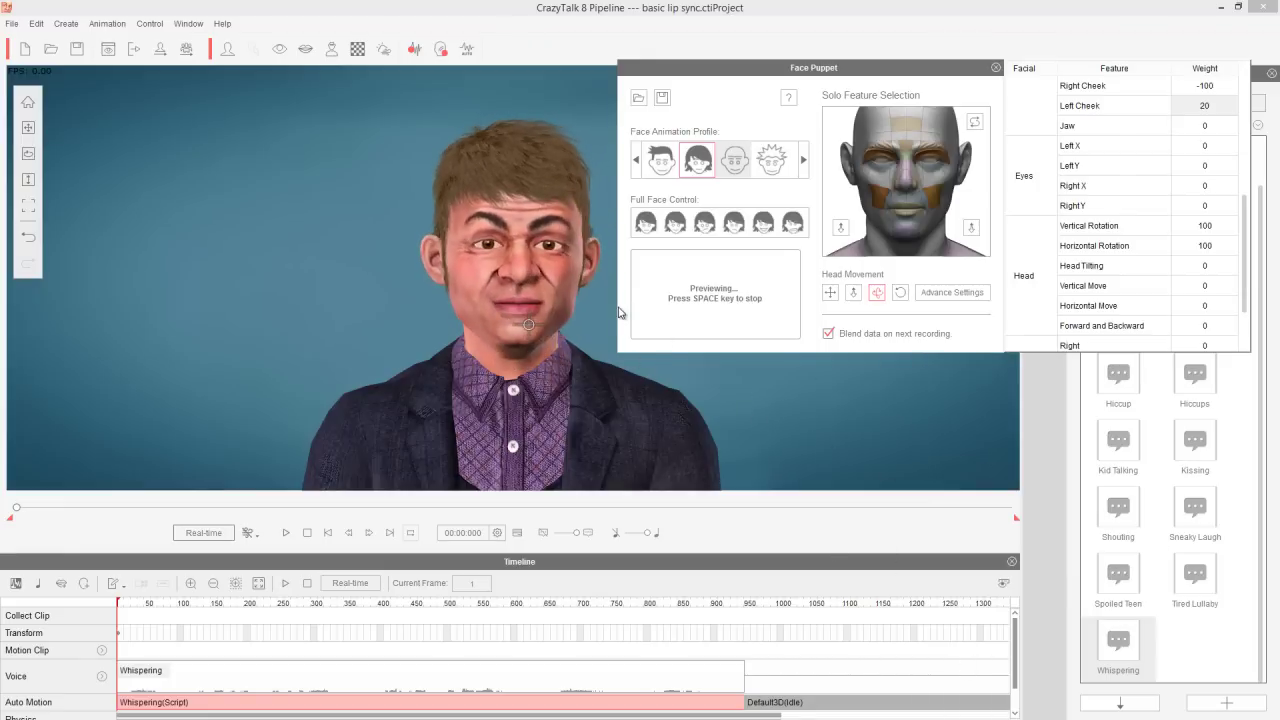
pyautogui.press('space')
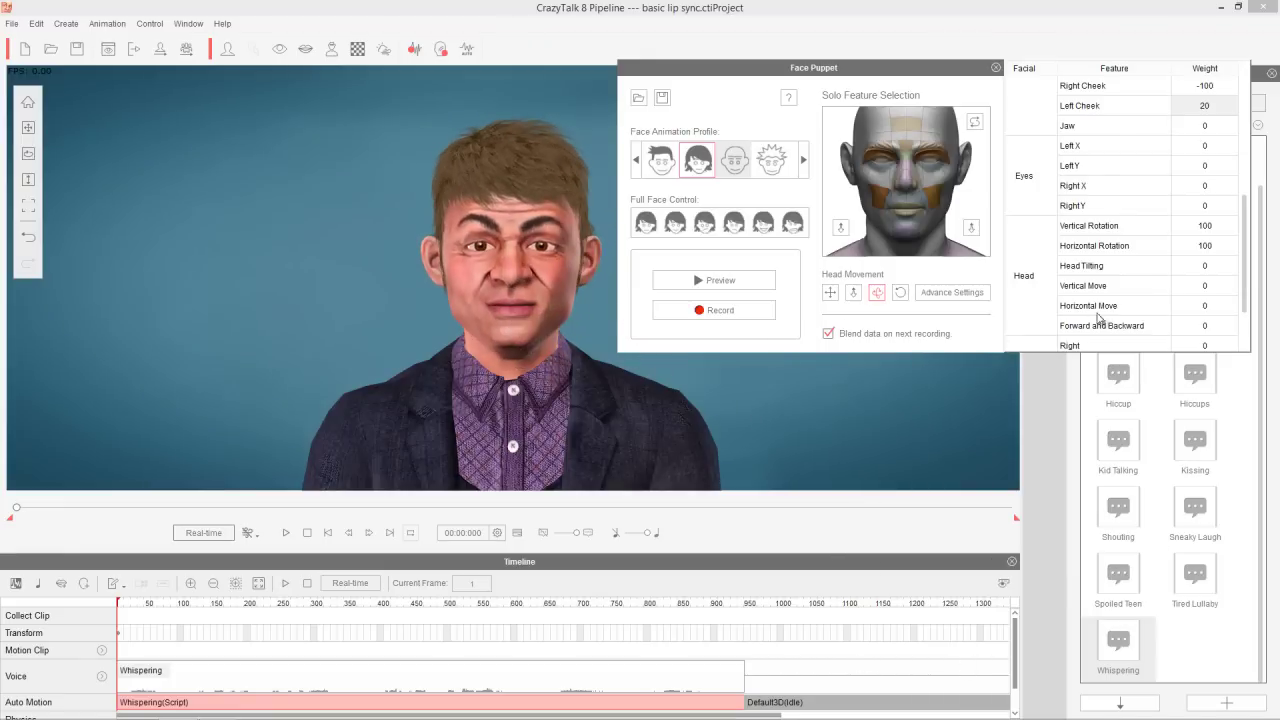
# Set the head's Vertical Rotation weight to 25 and Horizontal Rotation weight to 50, and preview the reduced head turning
pyautogui.doubleClick(1206, 226)
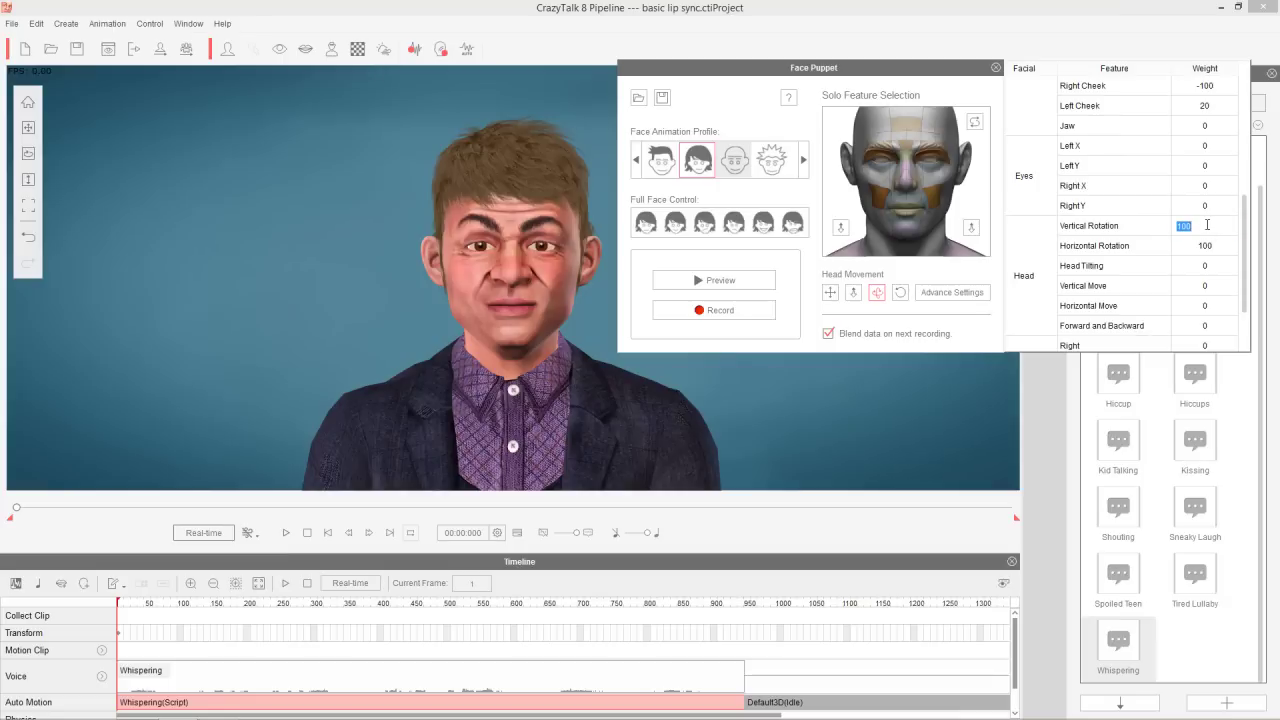
pyautogui.press('Return')
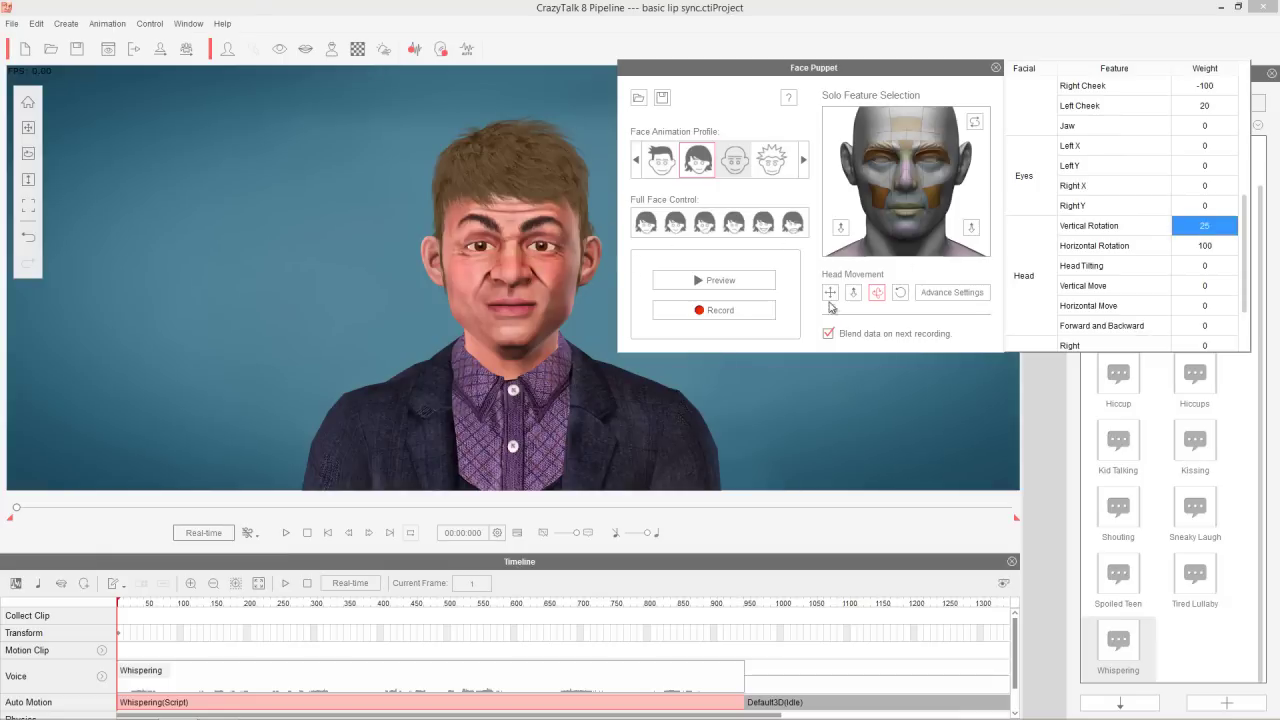
pyautogui.doubleClick(1206, 247)
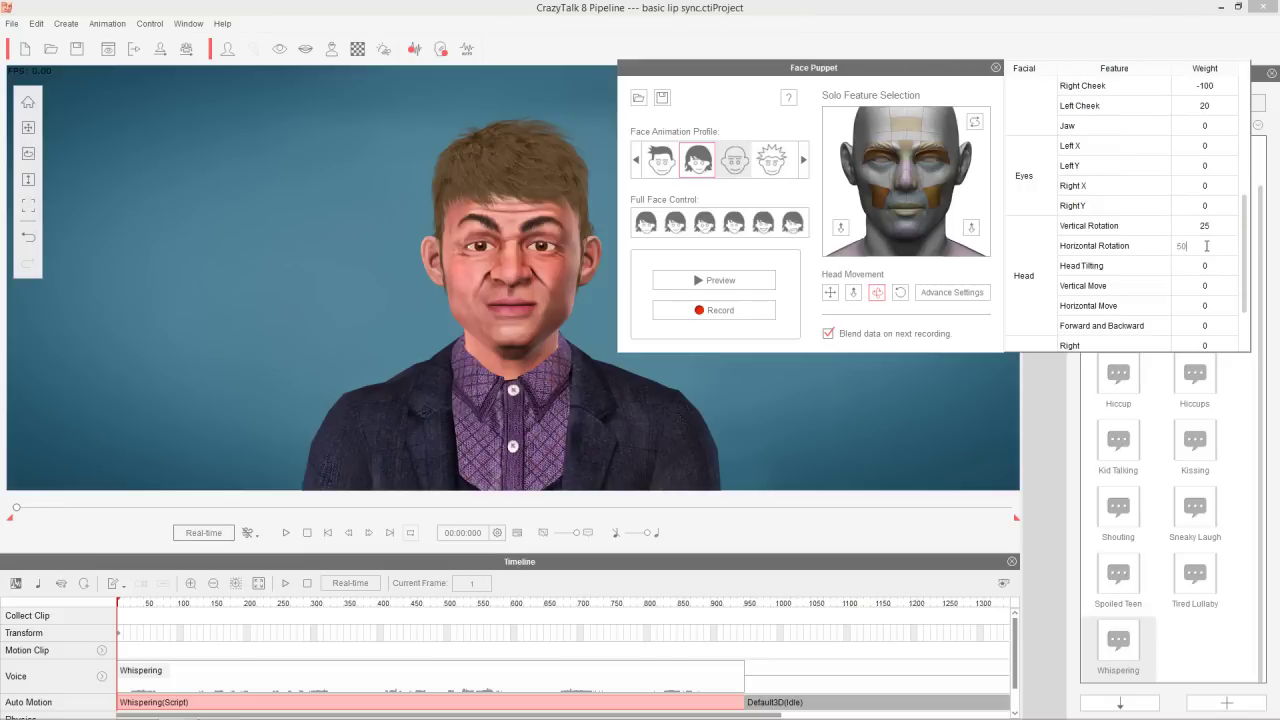
pyautogui.press('Return')
pyautogui.press('space')
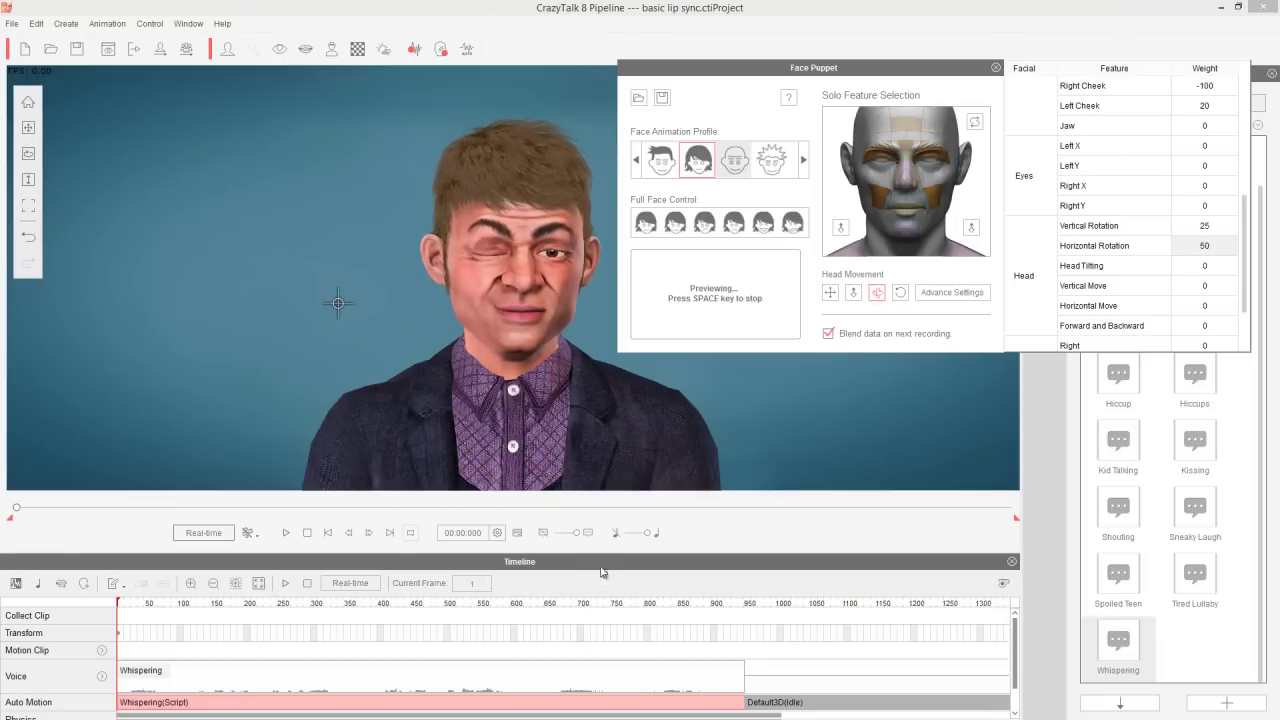
pyautogui.press('space')
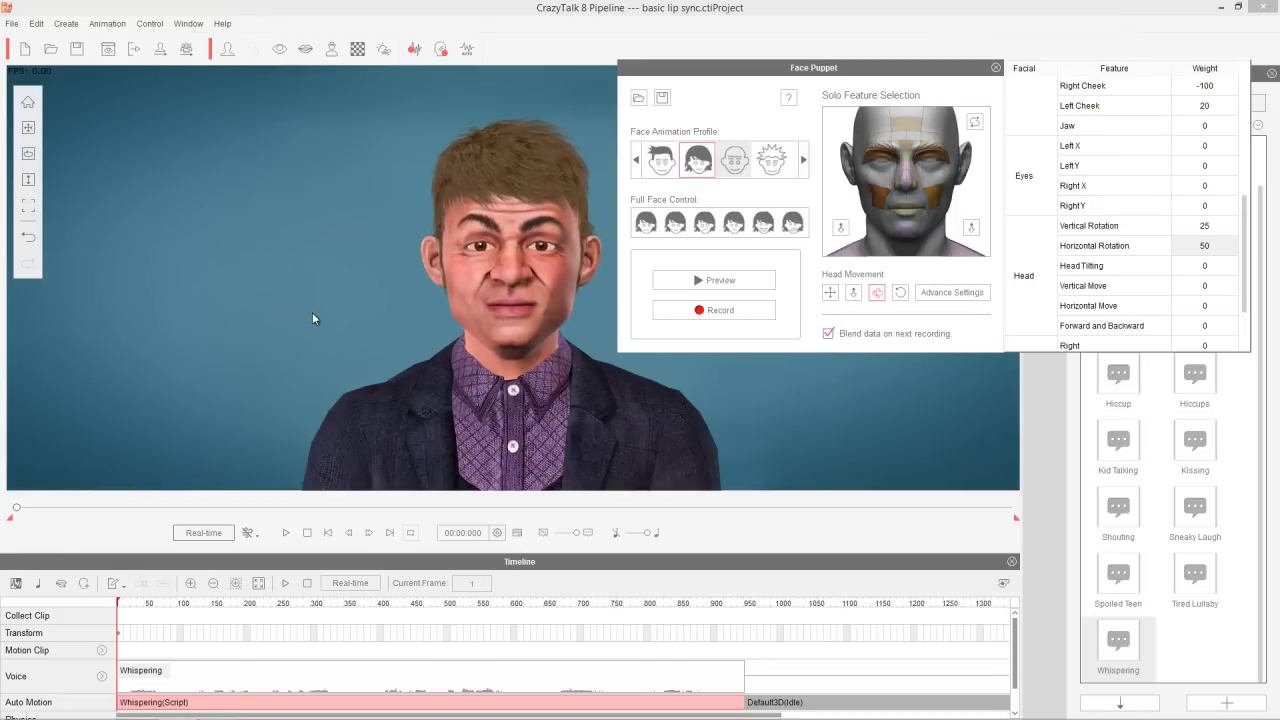
# Add forward and backward head movement to the puppet control and preview it with the head rotation
pyautogui.click(855, 293)
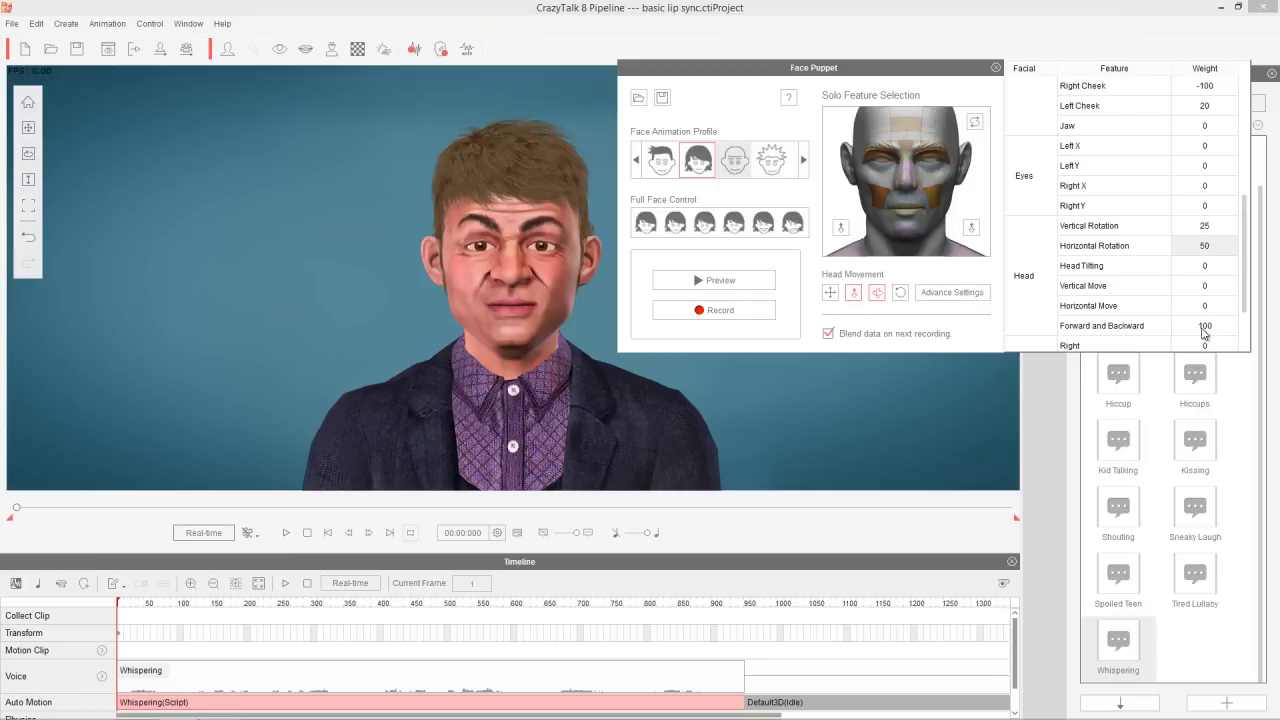
pyautogui.press('space')
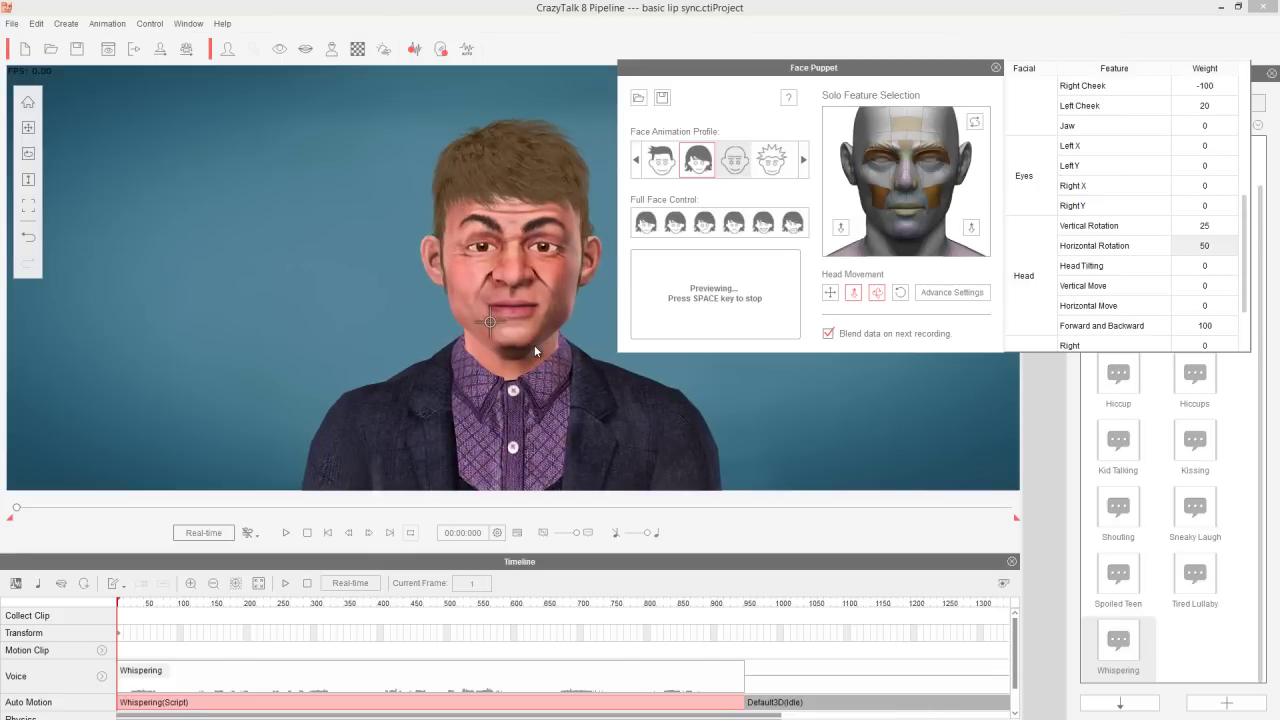
pyautogui.press('space')
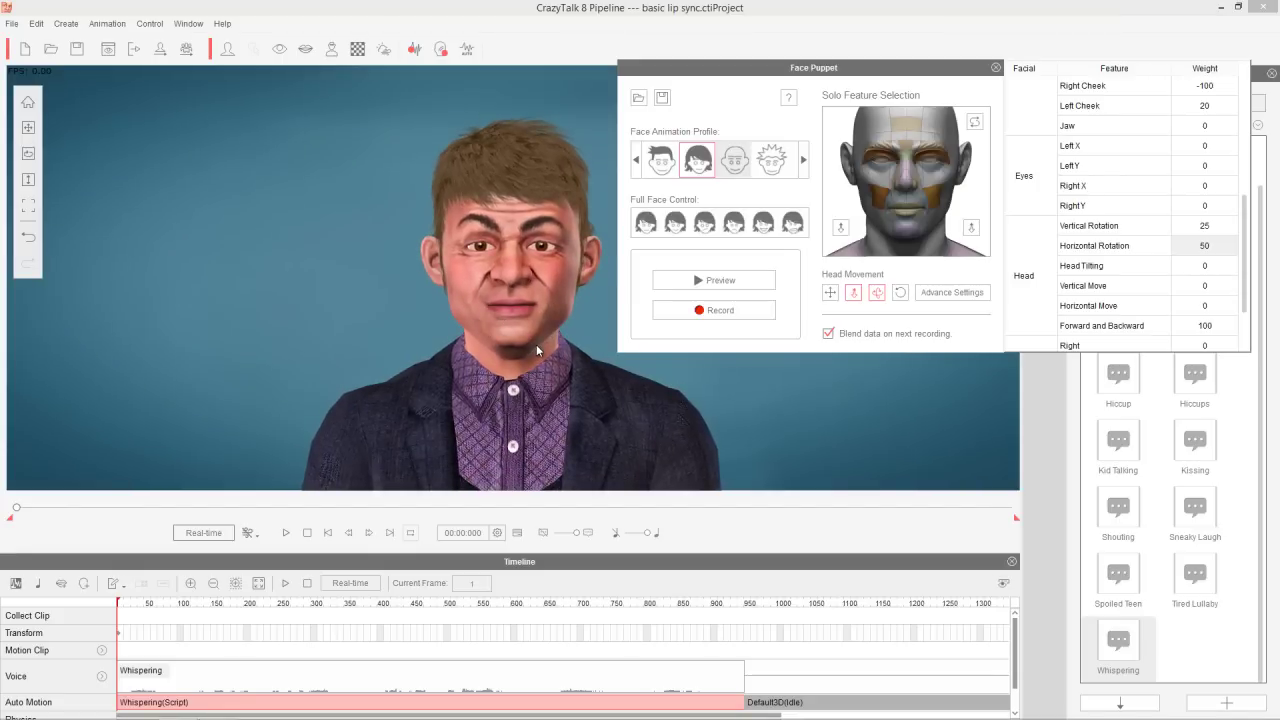
# Record a full-speed Face Puppet performance over the Whispering voice clip, from frame 1 to about frame 945
pyautogui.click(714, 310)
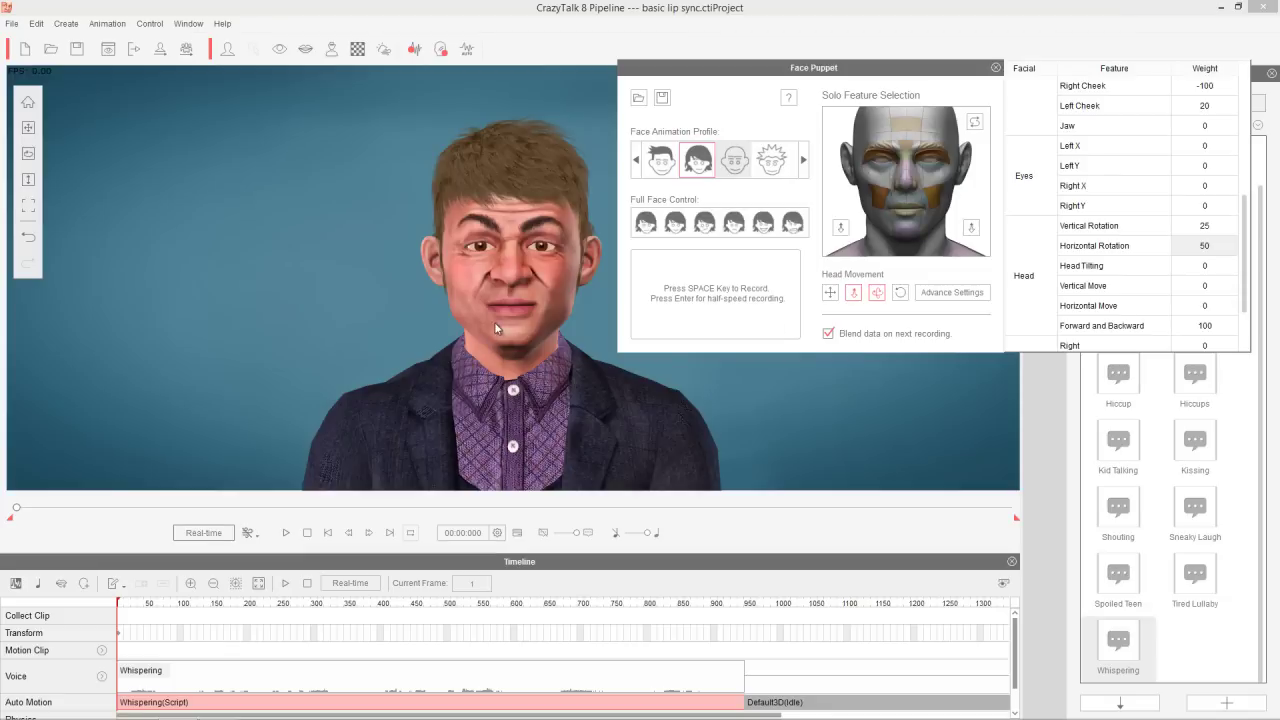
pyautogui.press('space')
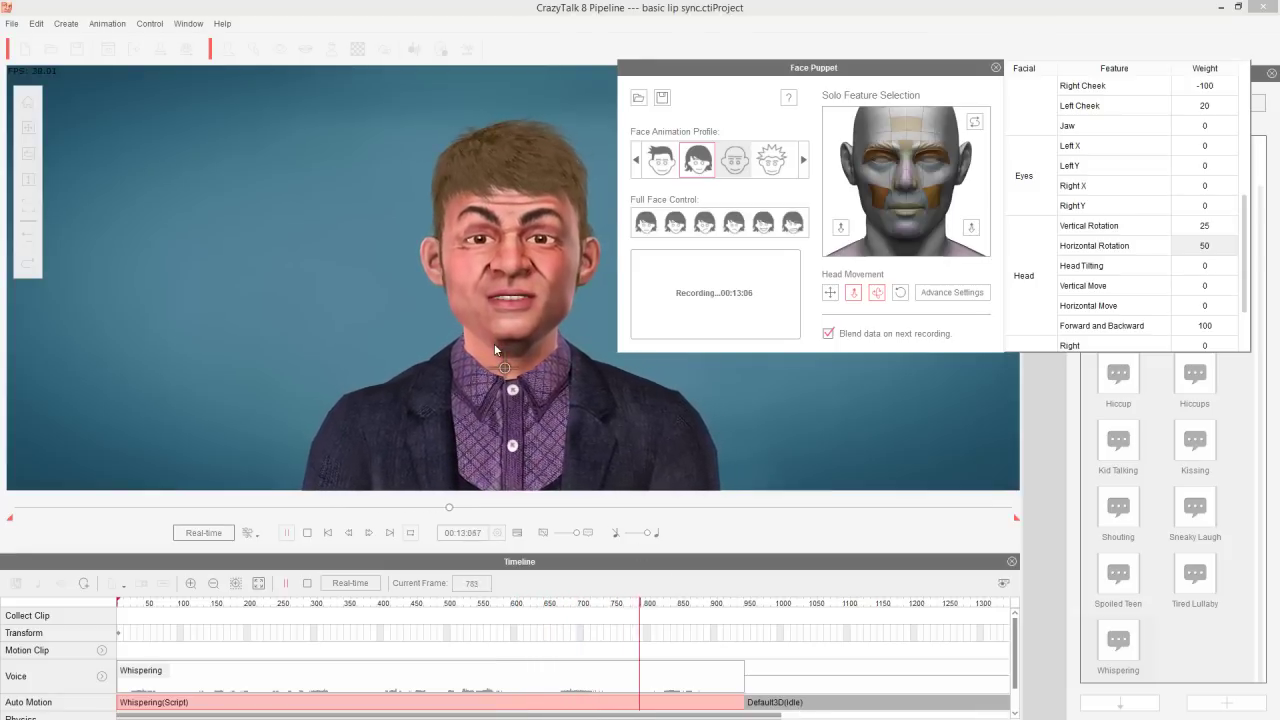
pyautogui.press('space')
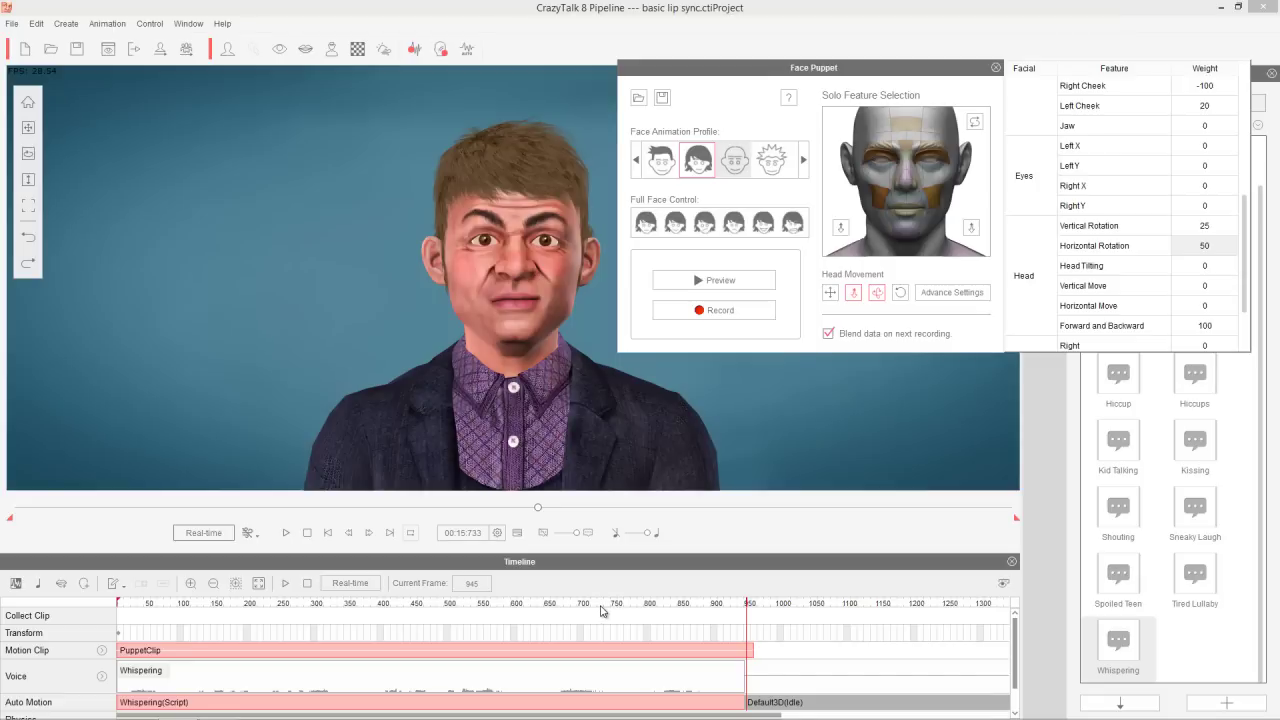
# Break the recorded puppet motion clip at frame 706 and delete the part after the cut
pyautogui.click(584, 606)
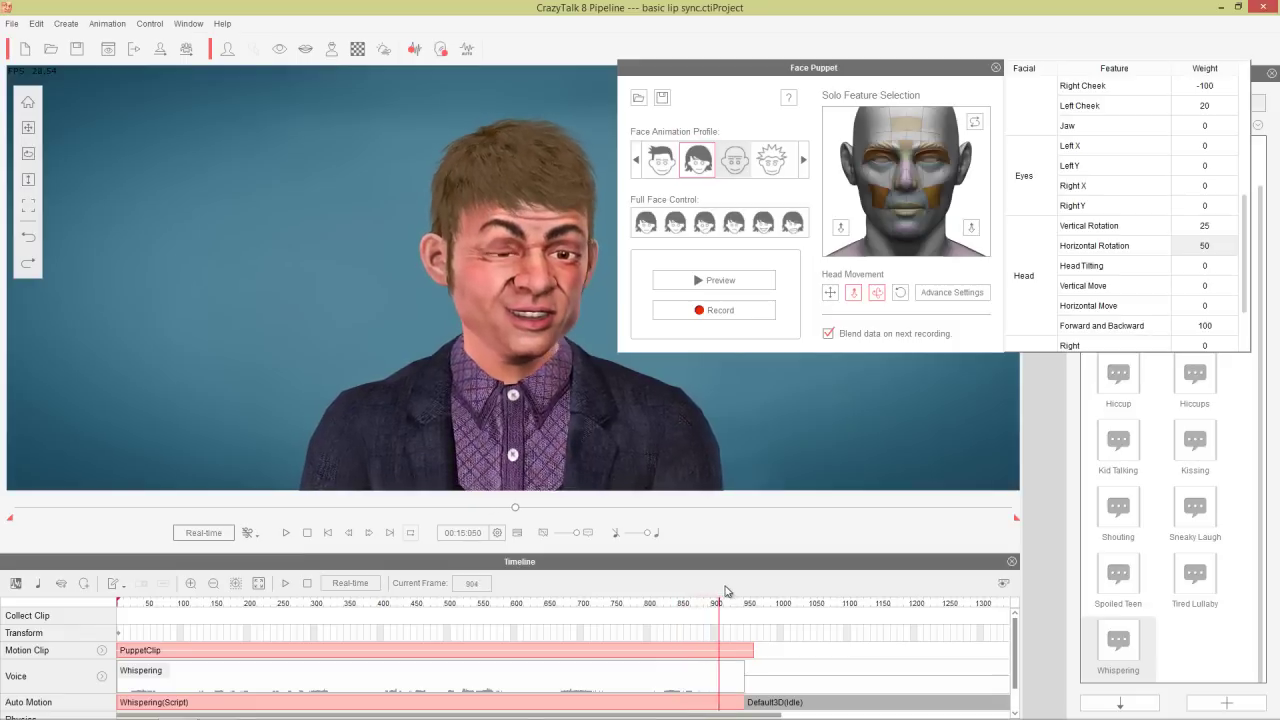
pyautogui.moveTo(683, 591); pyautogui.dragTo(590, 607)
pyautogui.rightClick(589, 651)
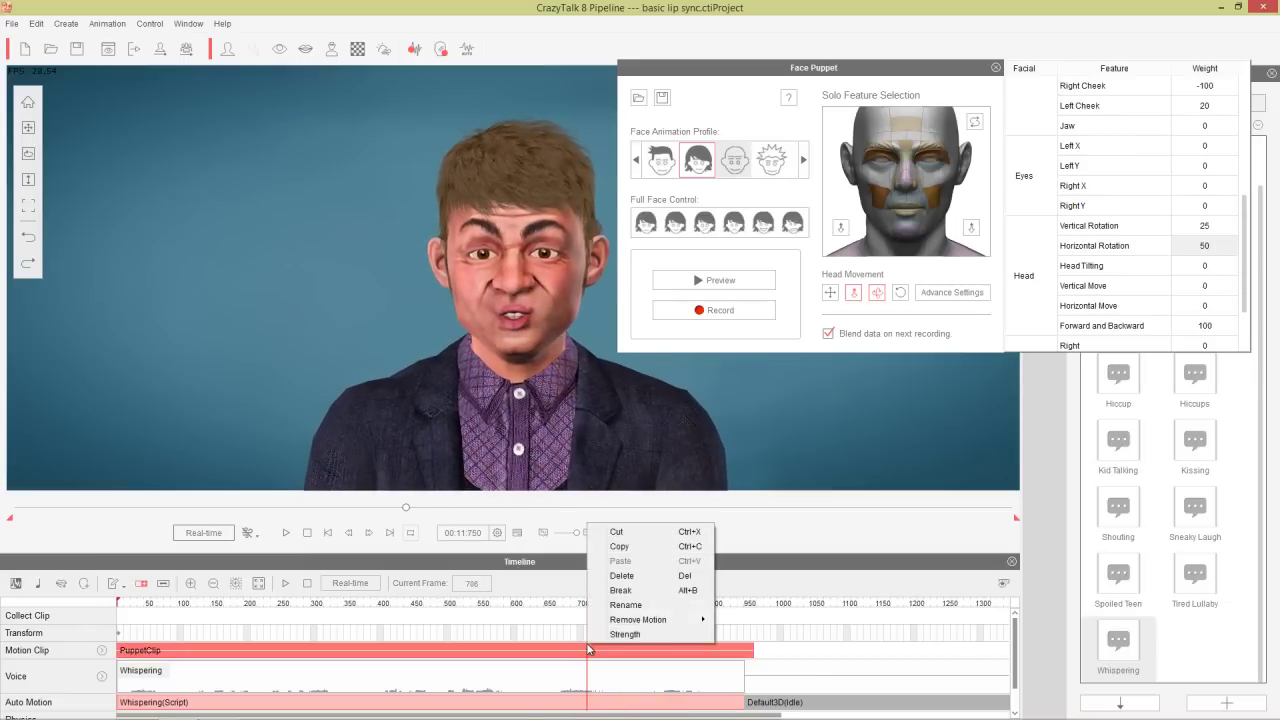
pyautogui.click(632, 590)
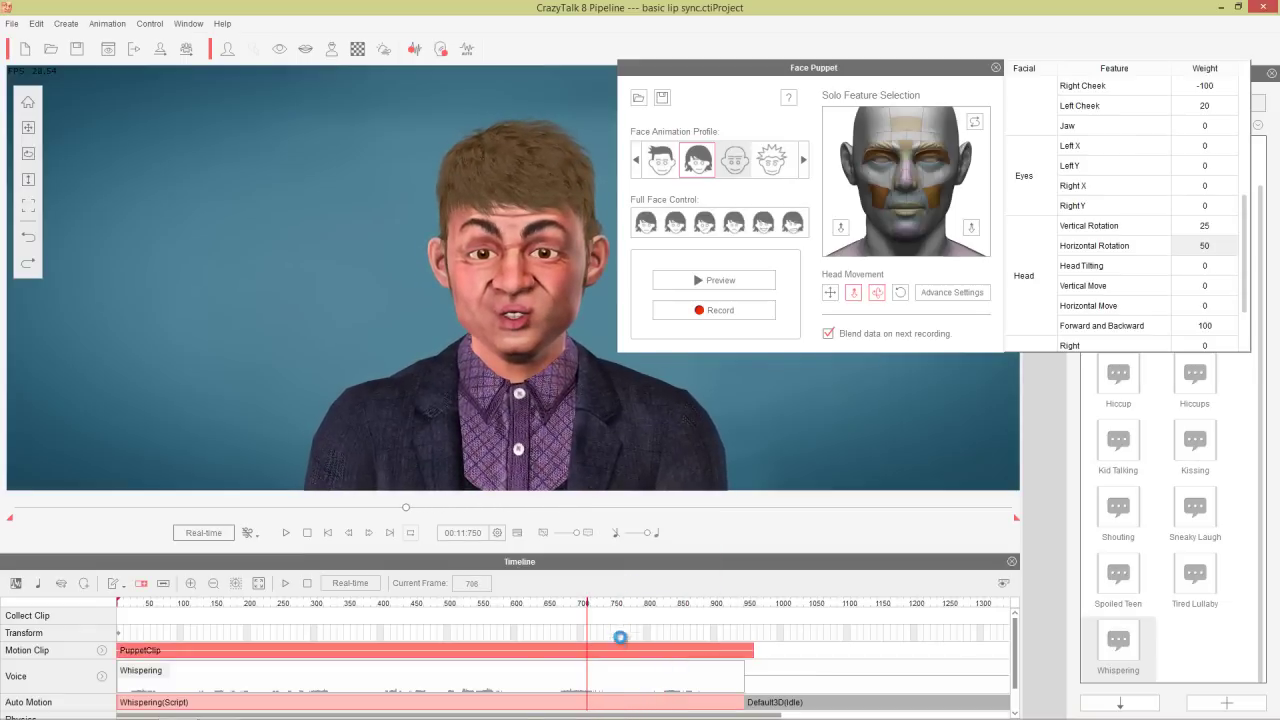
pyautogui.click(633, 652)
pyautogui.press('Delete')
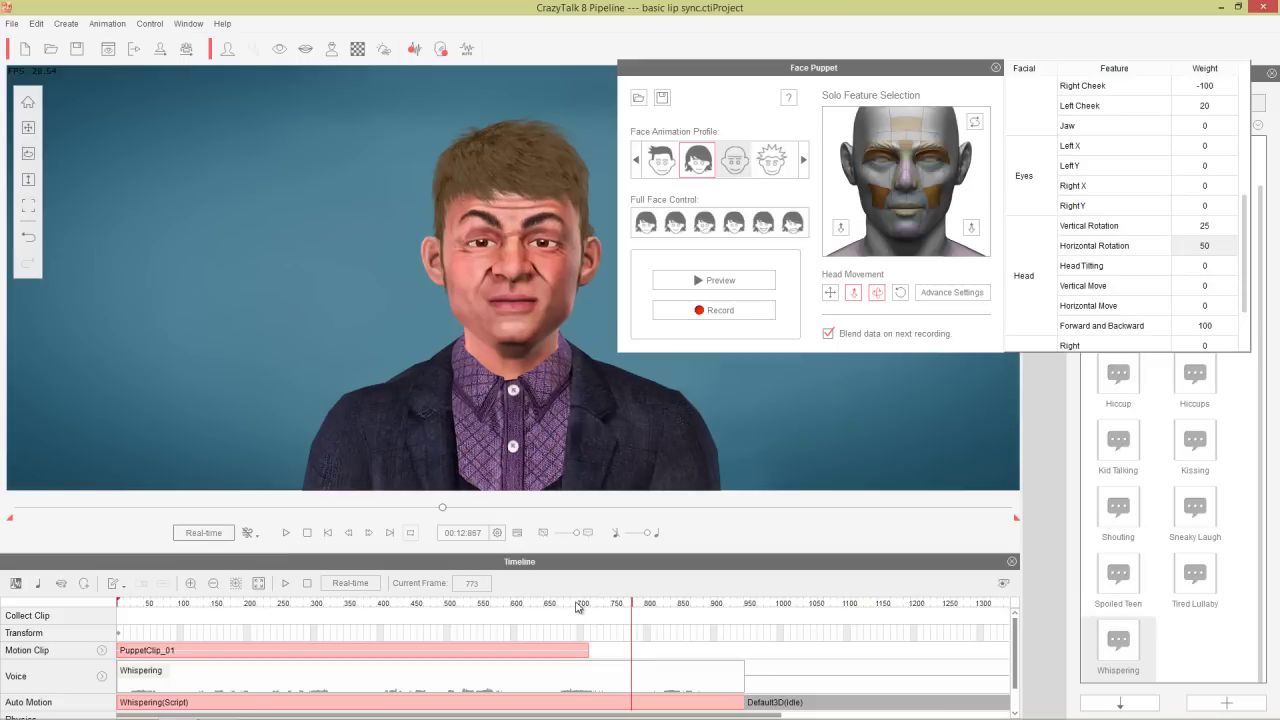
# Record a replacement puppet performance from frame 665 to about frame 993 and scrub the timeline to review it
pyautogui.moveTo(580, 607)
pyautogui.mouseDown()
pyautogui.moveTo(527, 610)
pyautogui.moveTo(580, 610)
pyautogui.moveTo(561, 612)
pyautogui.mouseUp()
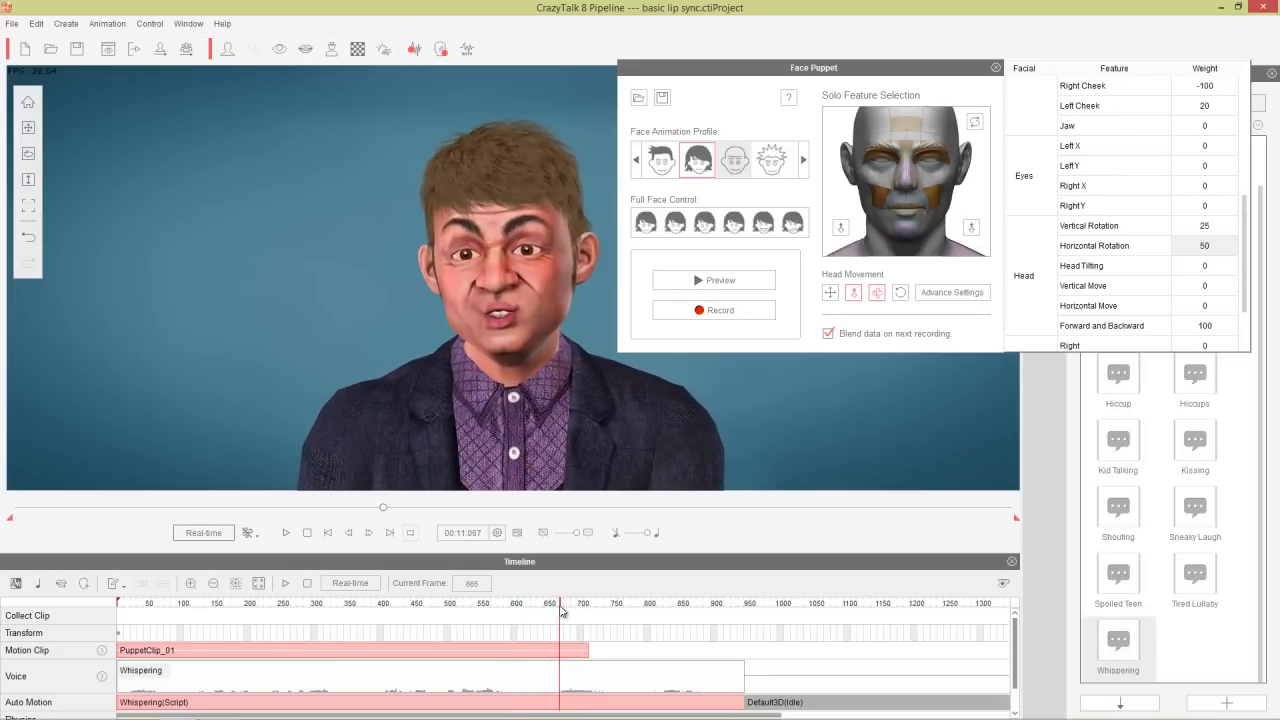
pyautogui.click(723, 312)
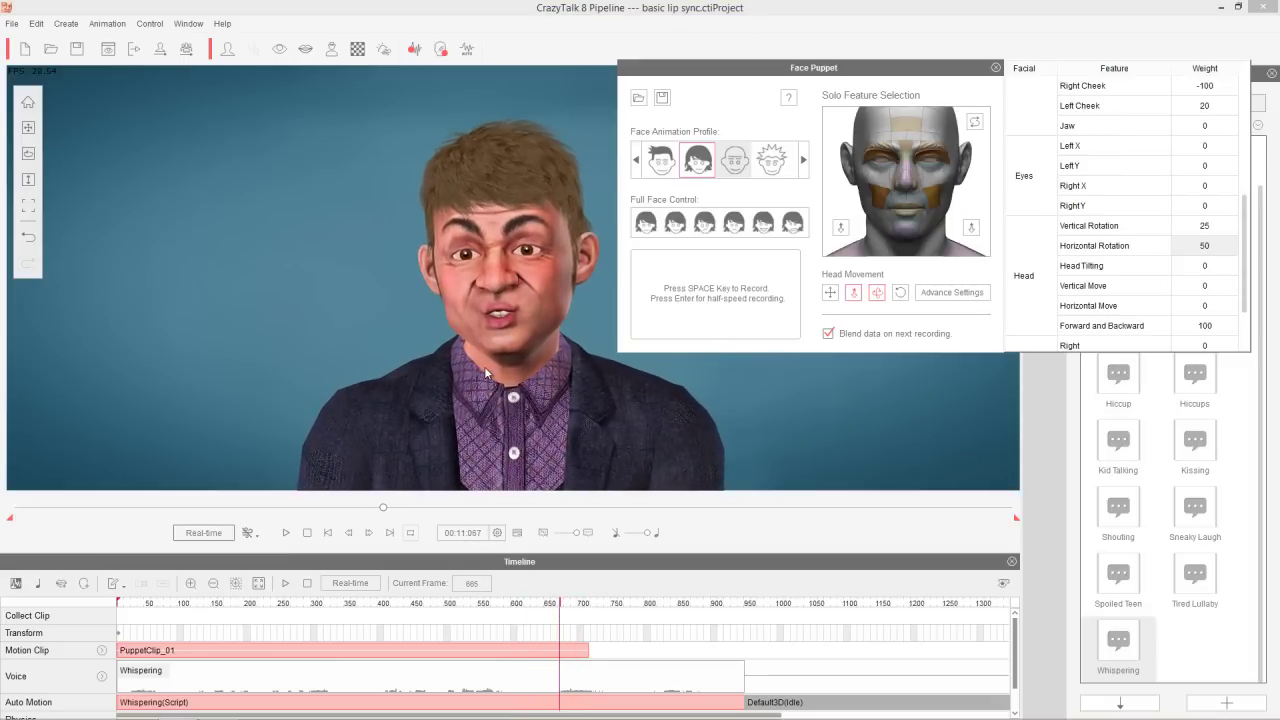
pyautogui.press('space')
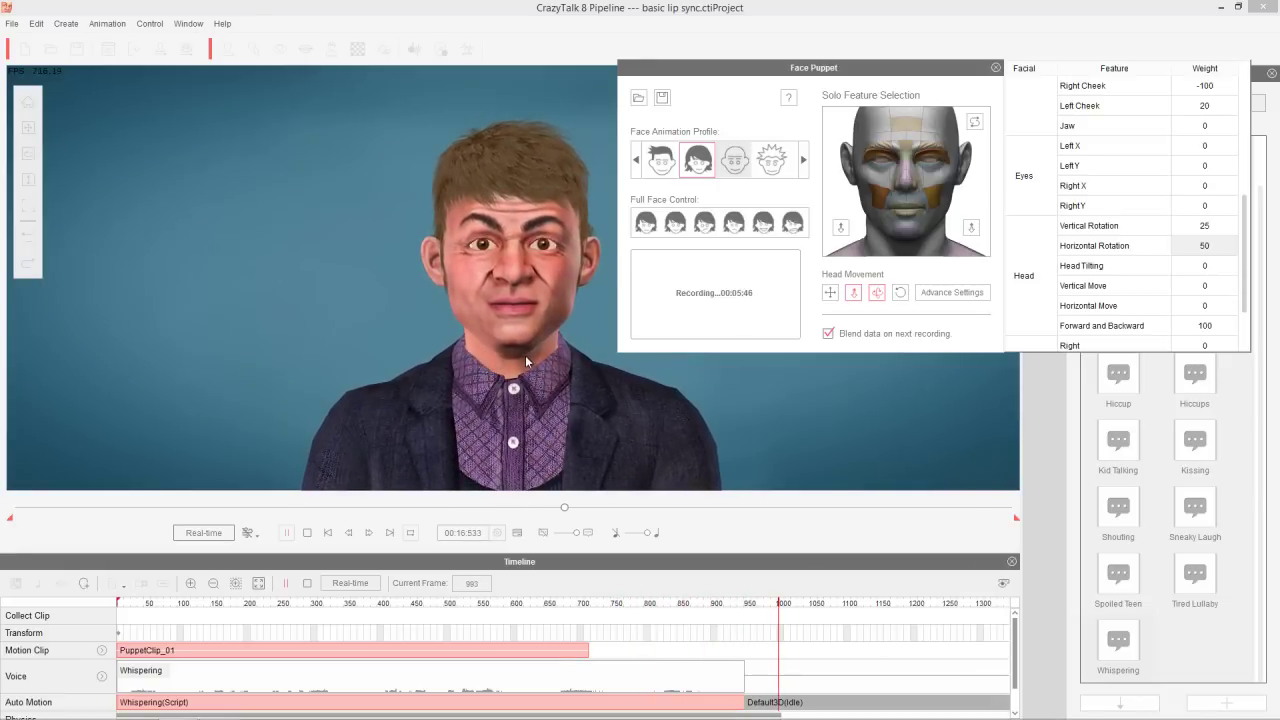
pyautogui.press('space')
pyautogui.moveTo(556, 610); pyautogui.dragTo(317, 608)
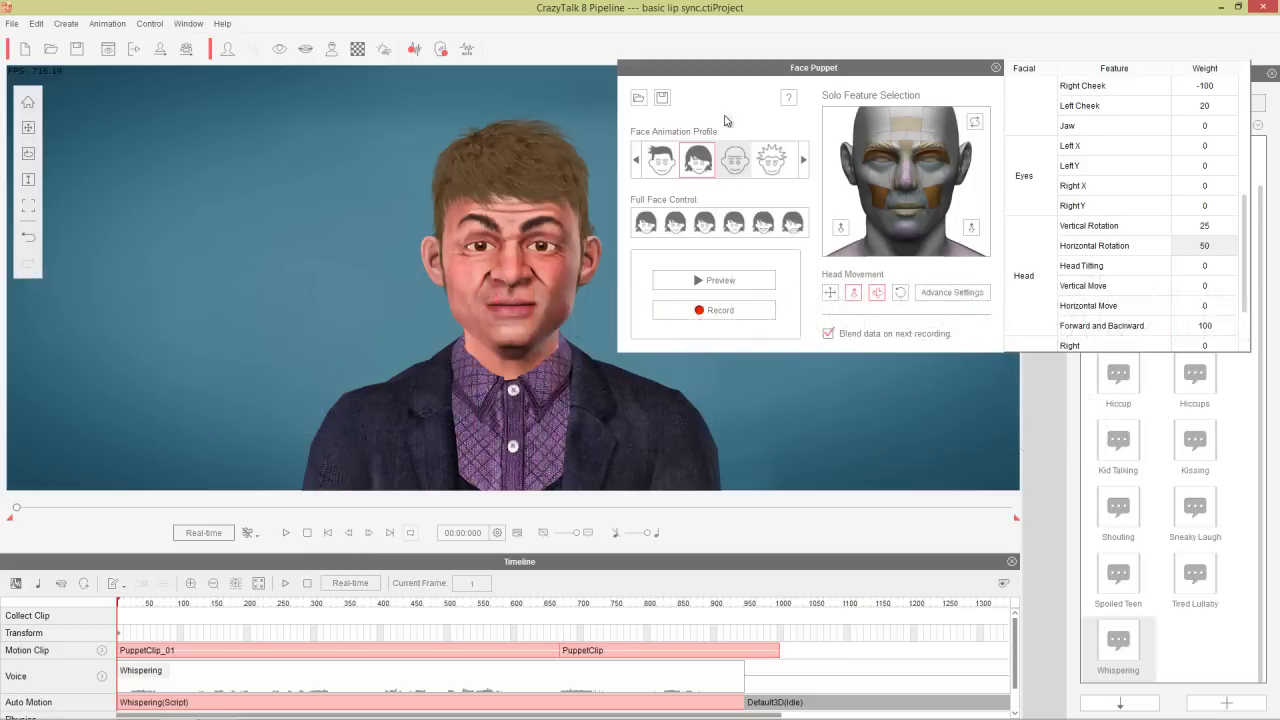
# Save the current puppet settings to the Desktop as a profile named wink, and bring the Shoulders weights into view
pyautogui.click(663, 99)
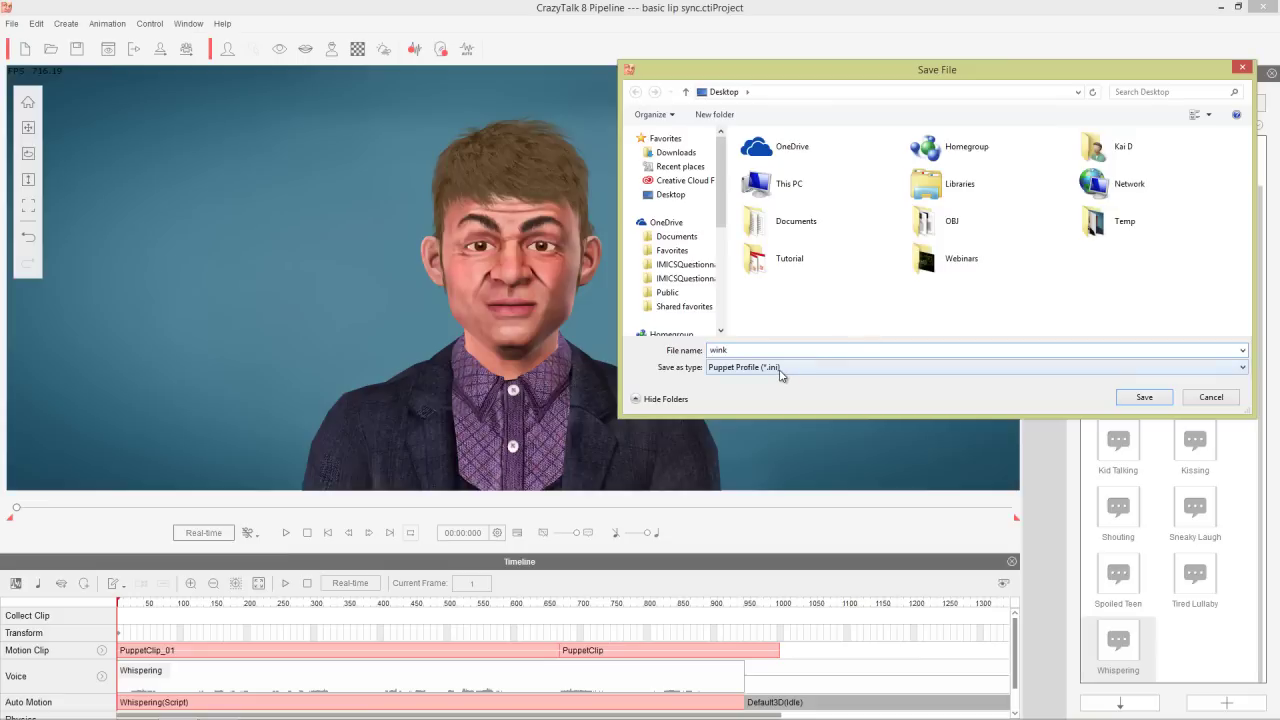
pyautogui.click(1145, 397)
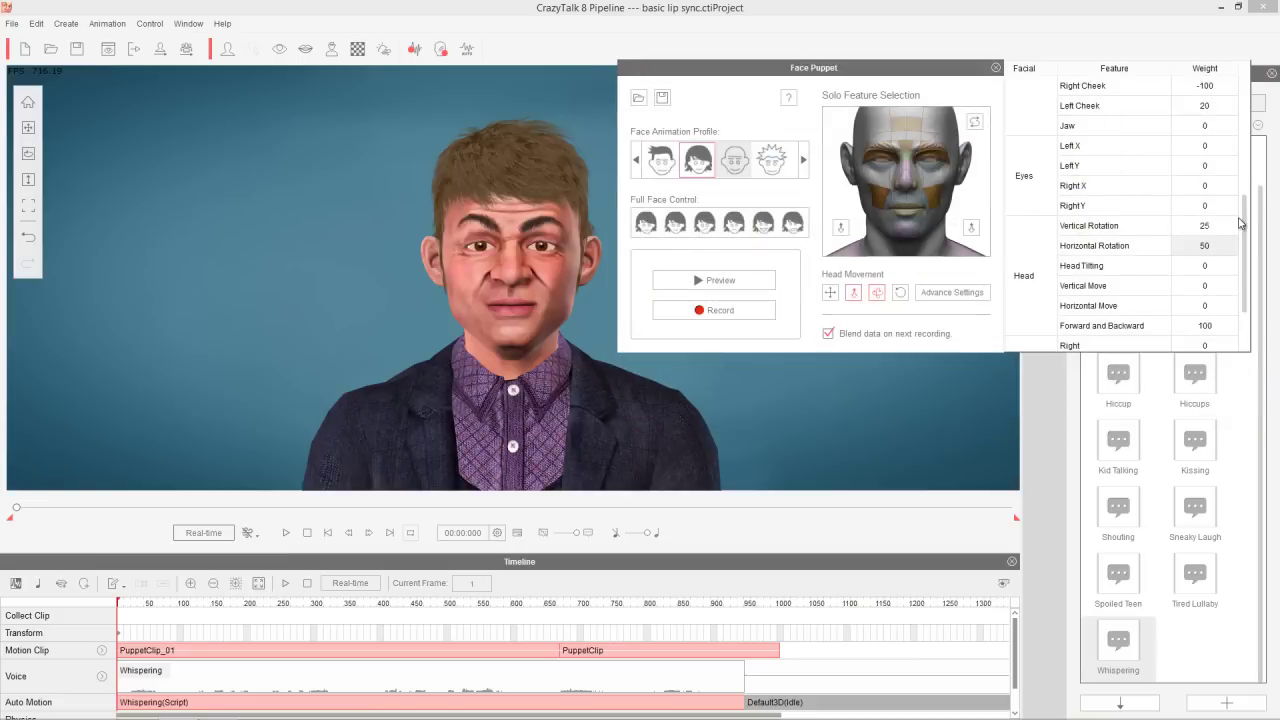
pyautogui.moveTo(1247, 217); pyautogui.dragTo(1212, 301)
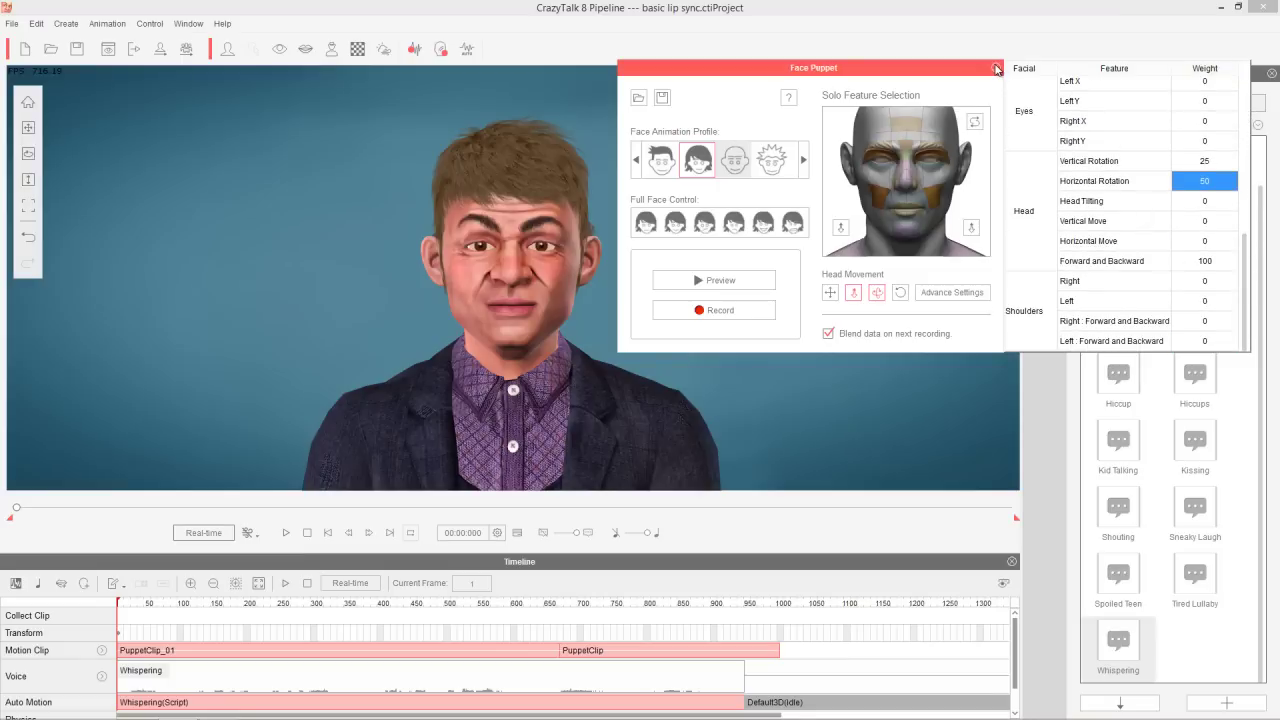
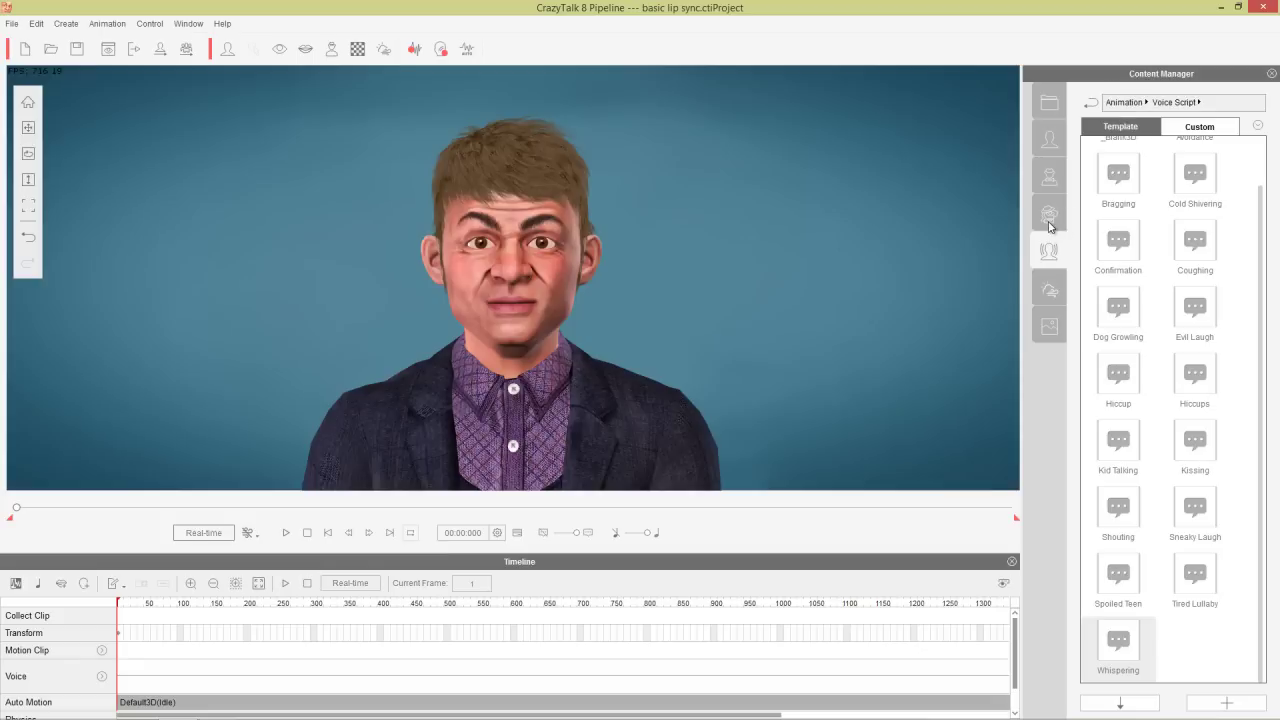
# Apply the Low Ponytail template from the actor elements' 03_Hair folder to the character
pyautogui.click(1049, 222)
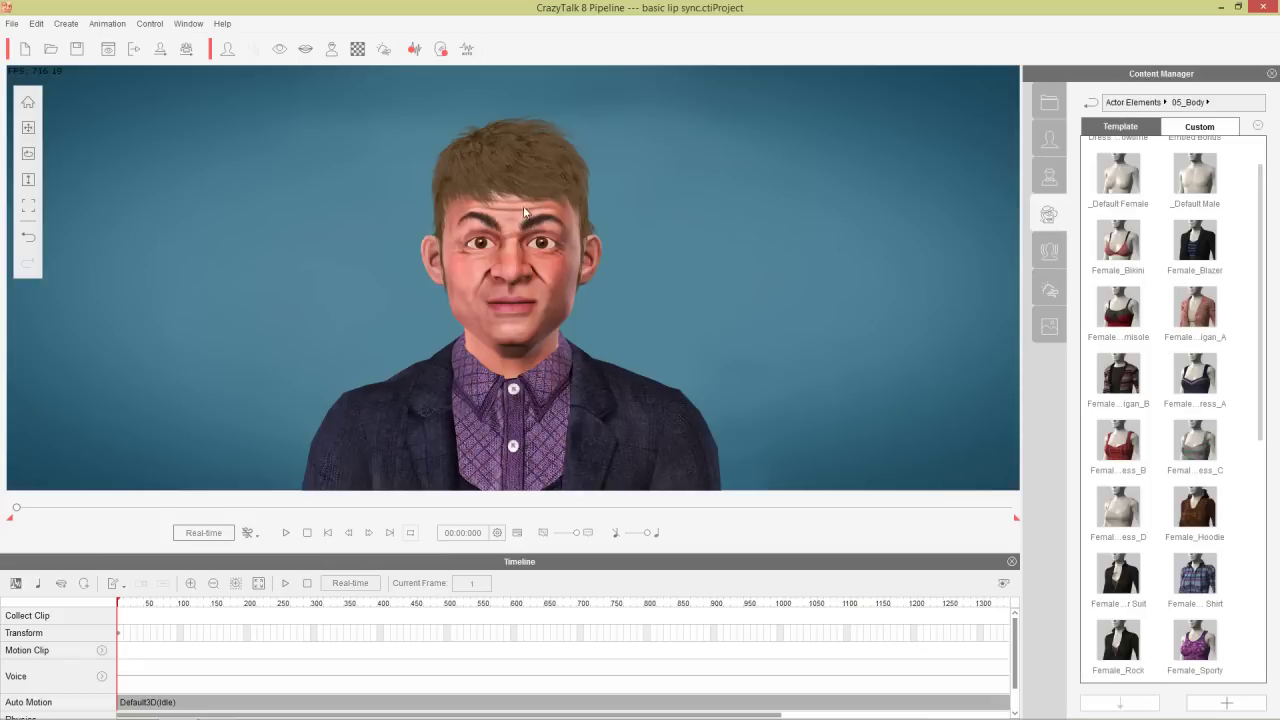
pyautogui.click(1133, 102)
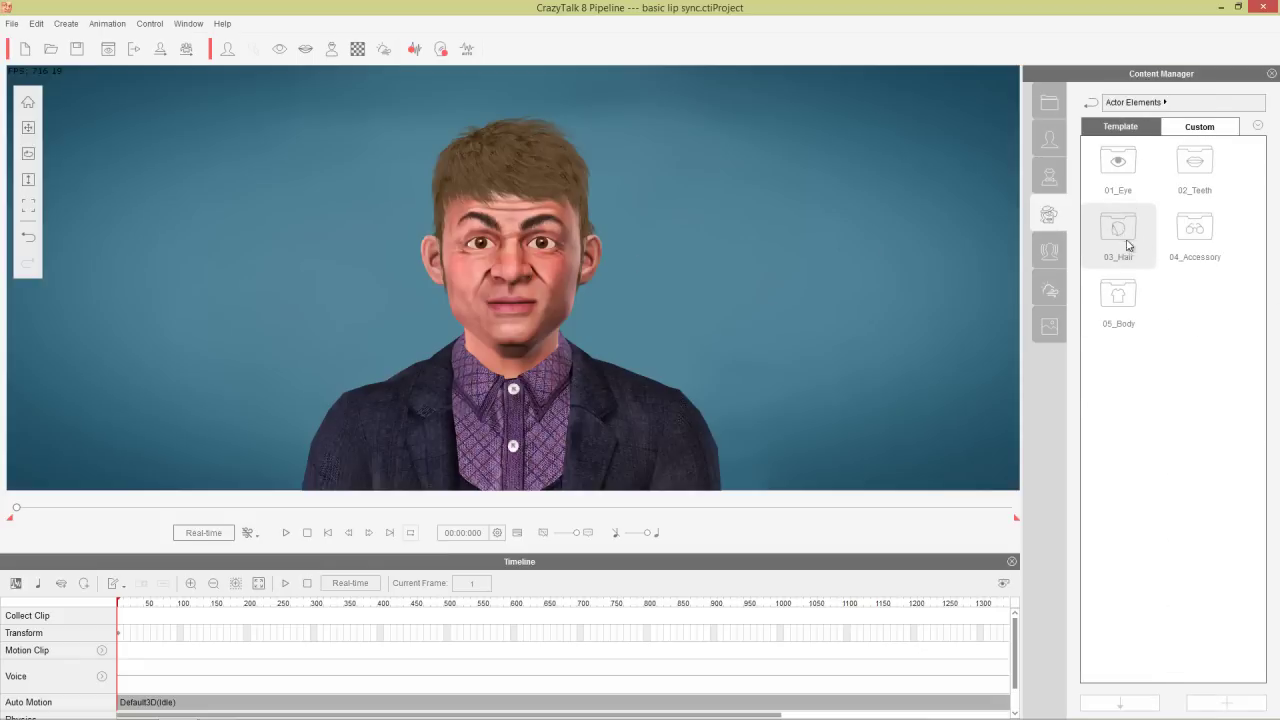
pyautogui.doubleClick(1123, 234)
pyautogui.doubleClick(1201, 431)
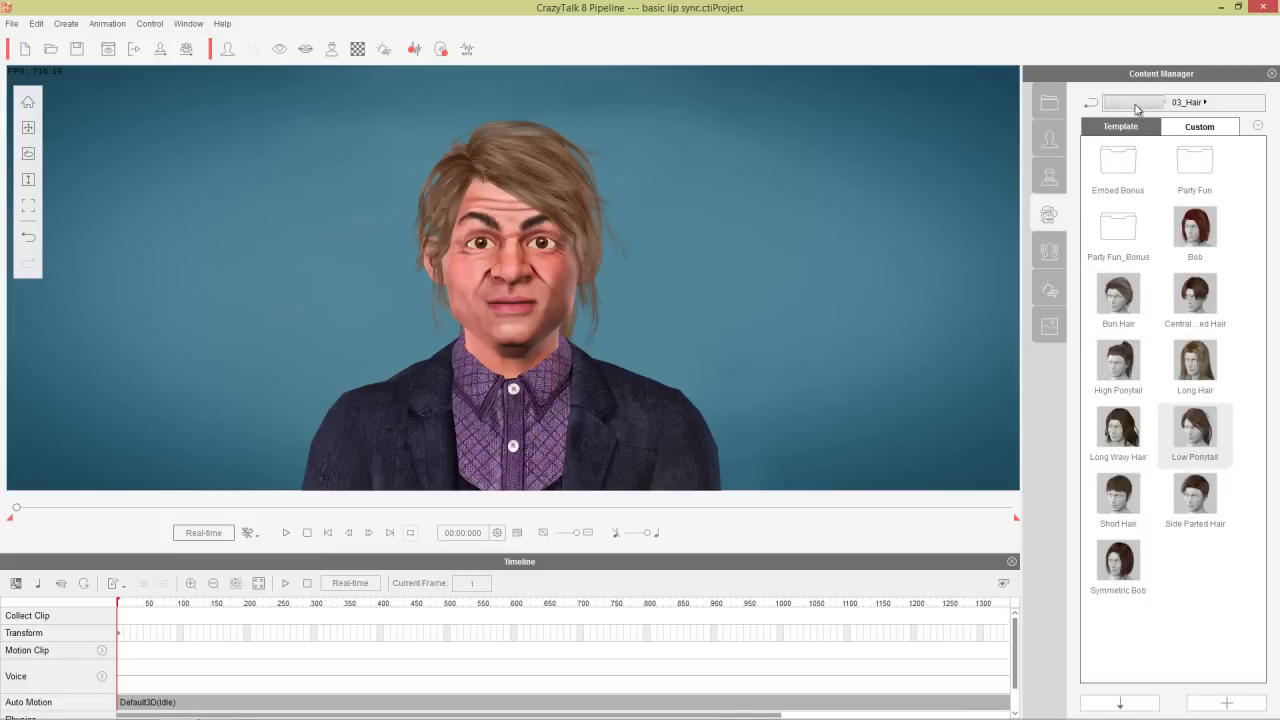
# Apply the Female_Blazer template from the 05_Body folder to the character and return to the Actor Elements root
pyautogui.click(1137, 103)
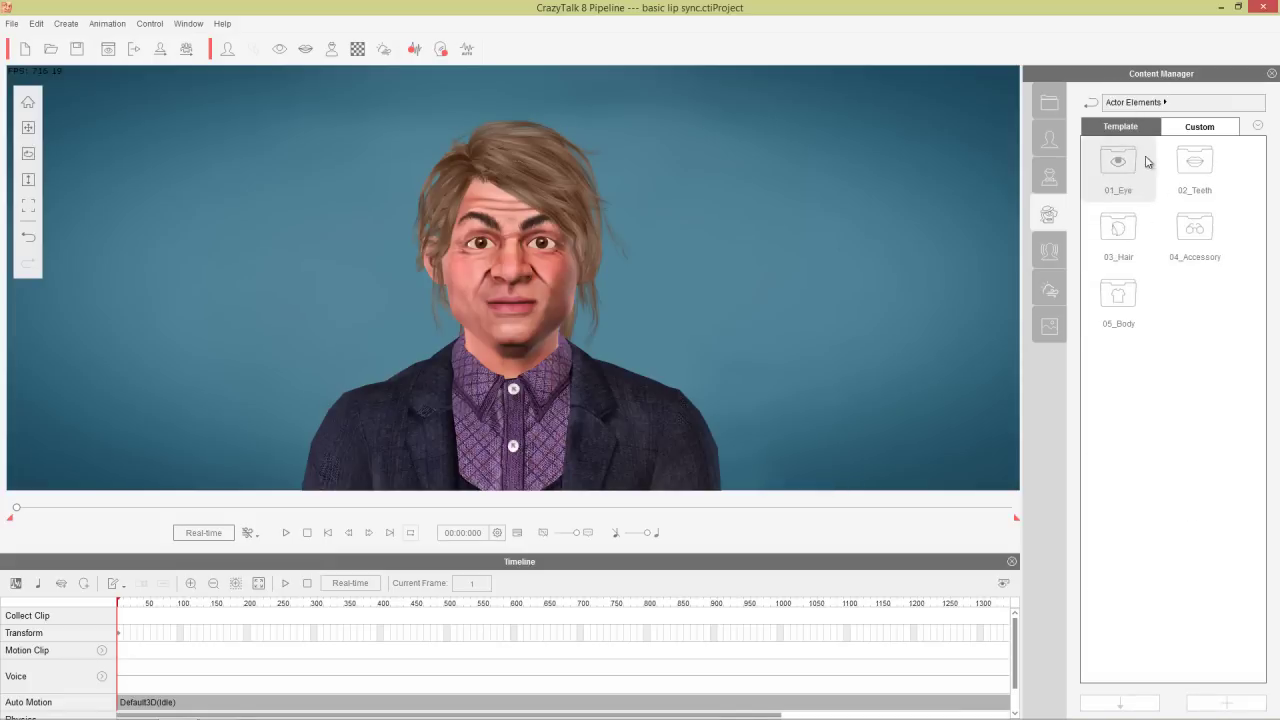
pyautogui.doubleClick(1120, 290)
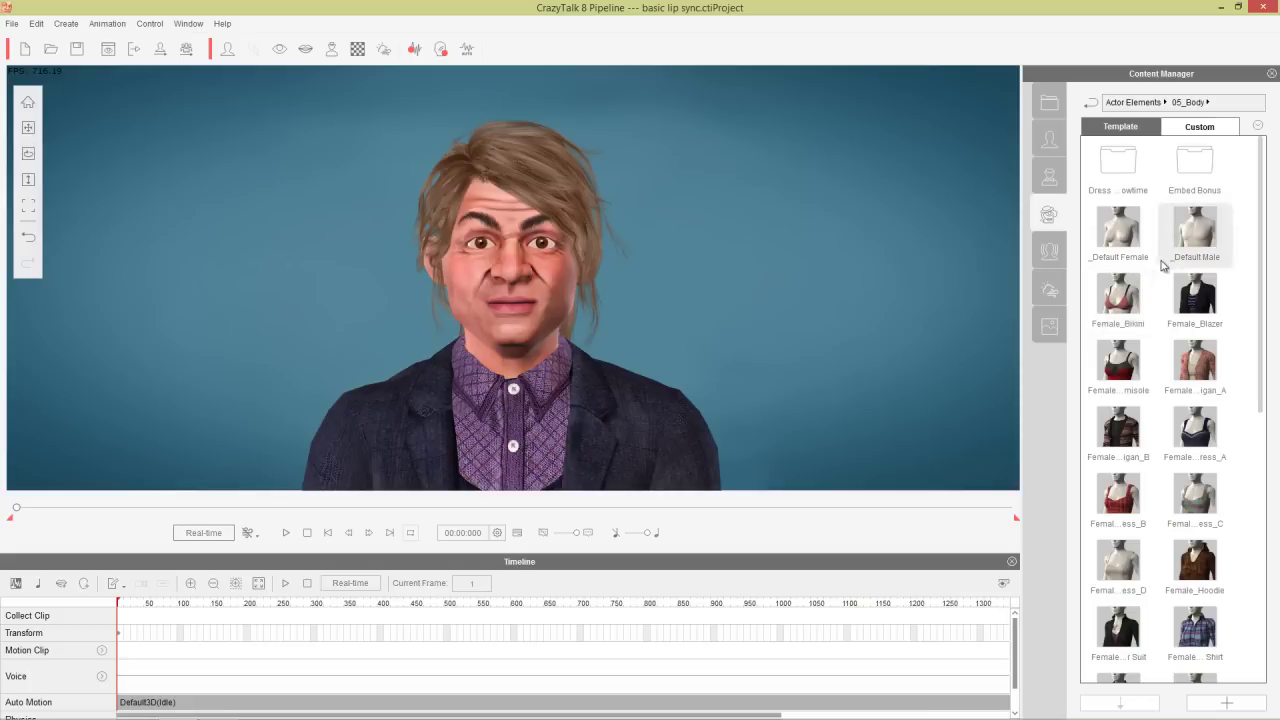
pyautogui.doubleClick(1192, 296)
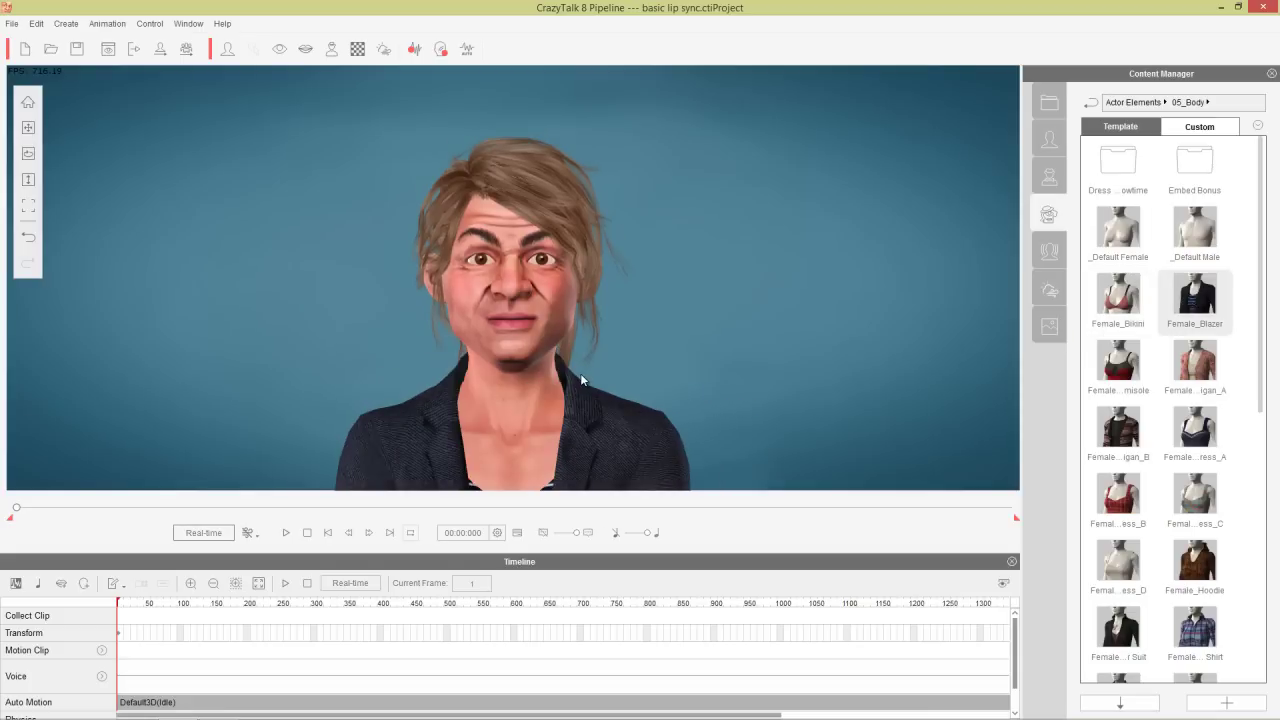
pyautogui.click(1134, 103)
# Add the Just Nuts practice audio from the Animation templates with Talk Mode as its auto motion, and play it back
pyautogui.click(1051, 258)
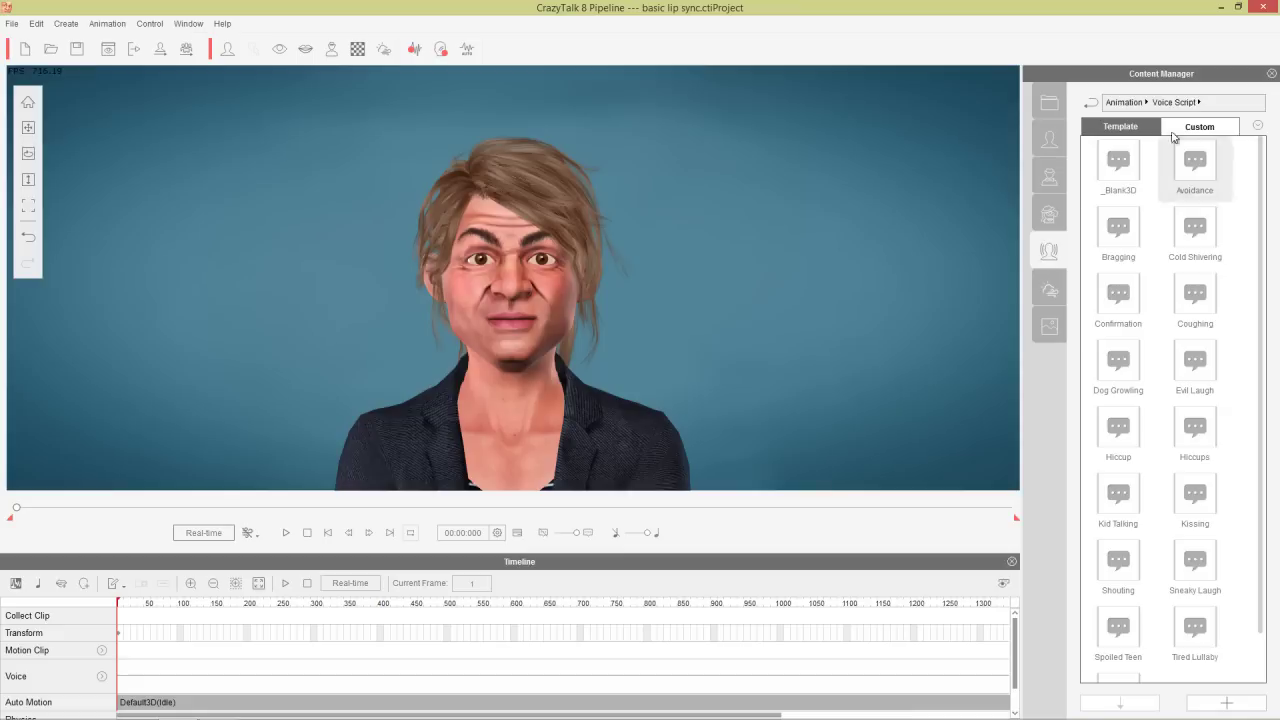
pyautogui.click(1134, 104)
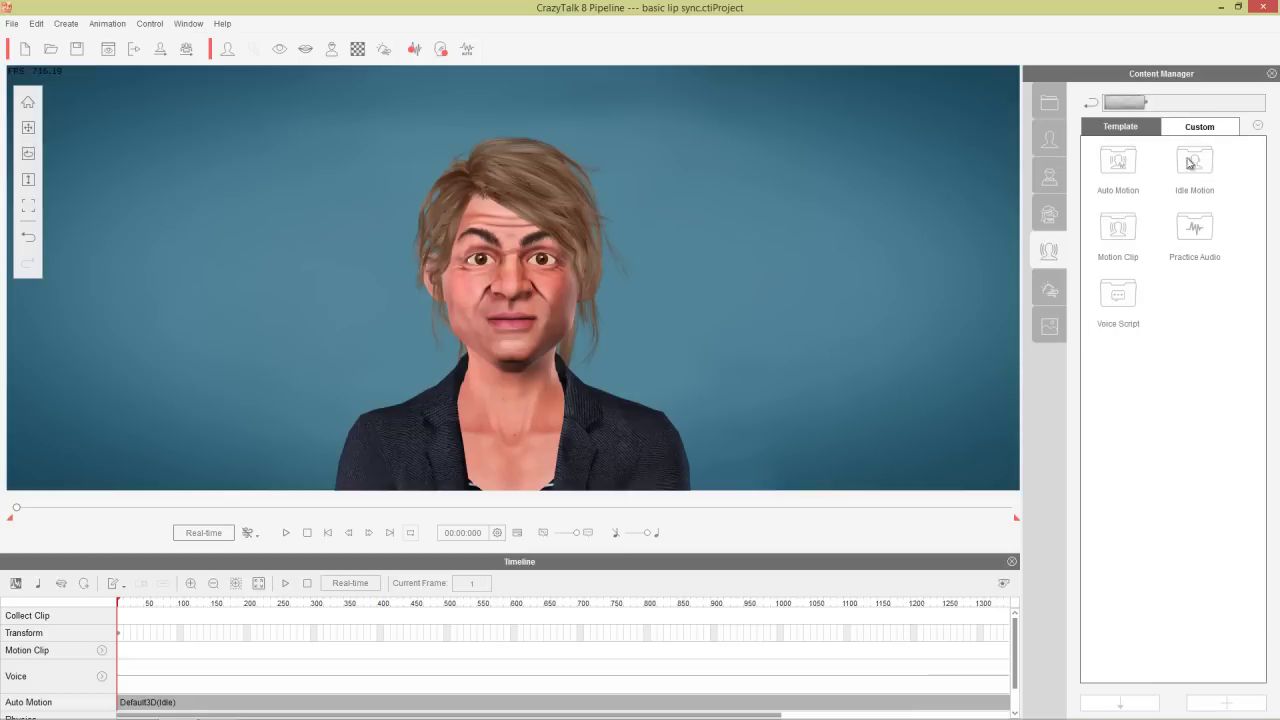
pyautogui.doubleClick(1201, 244)
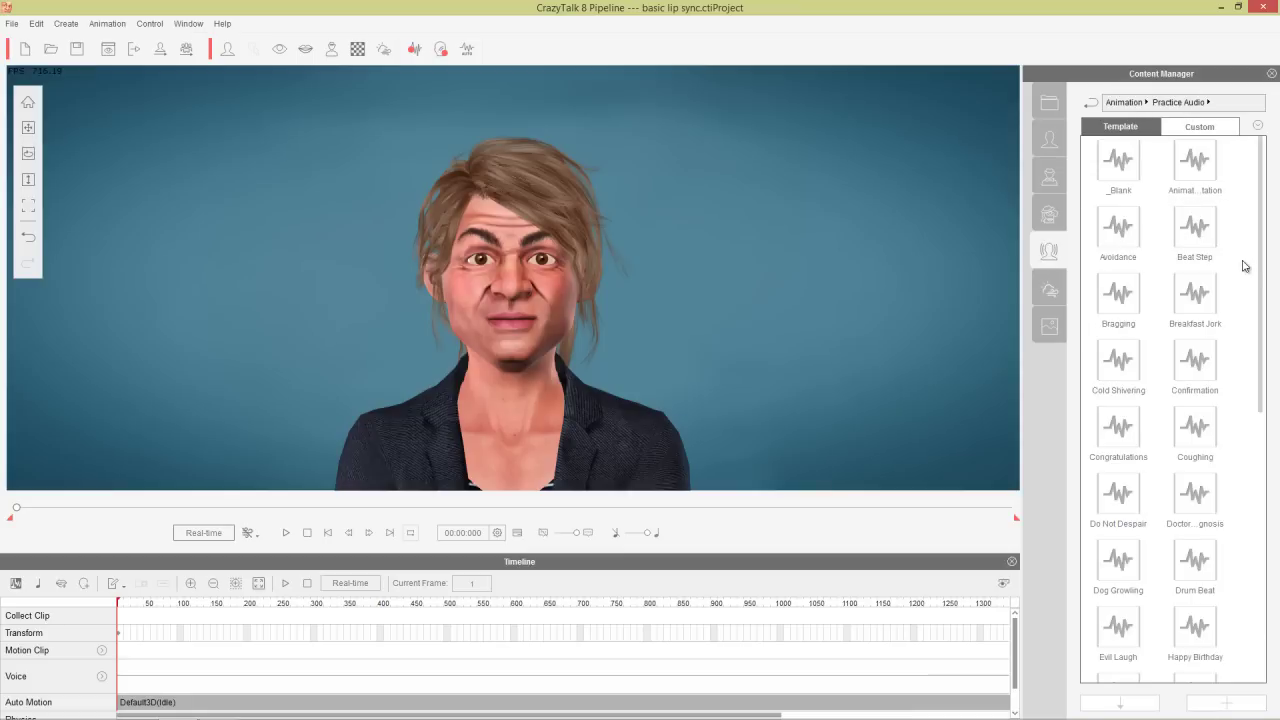
pyautogui.moveTo(1257, 248); pyautogui.dragTo(1266, 490)
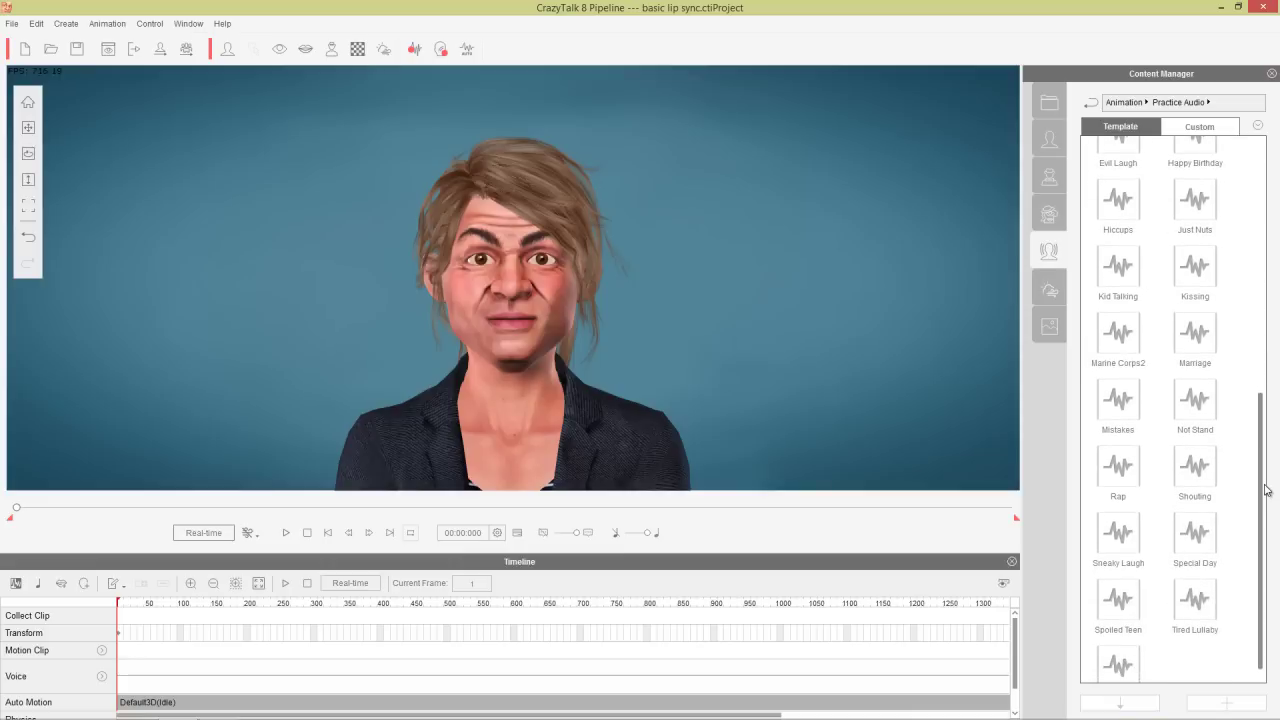
pyautogui.scroll(2, 1200, 316)
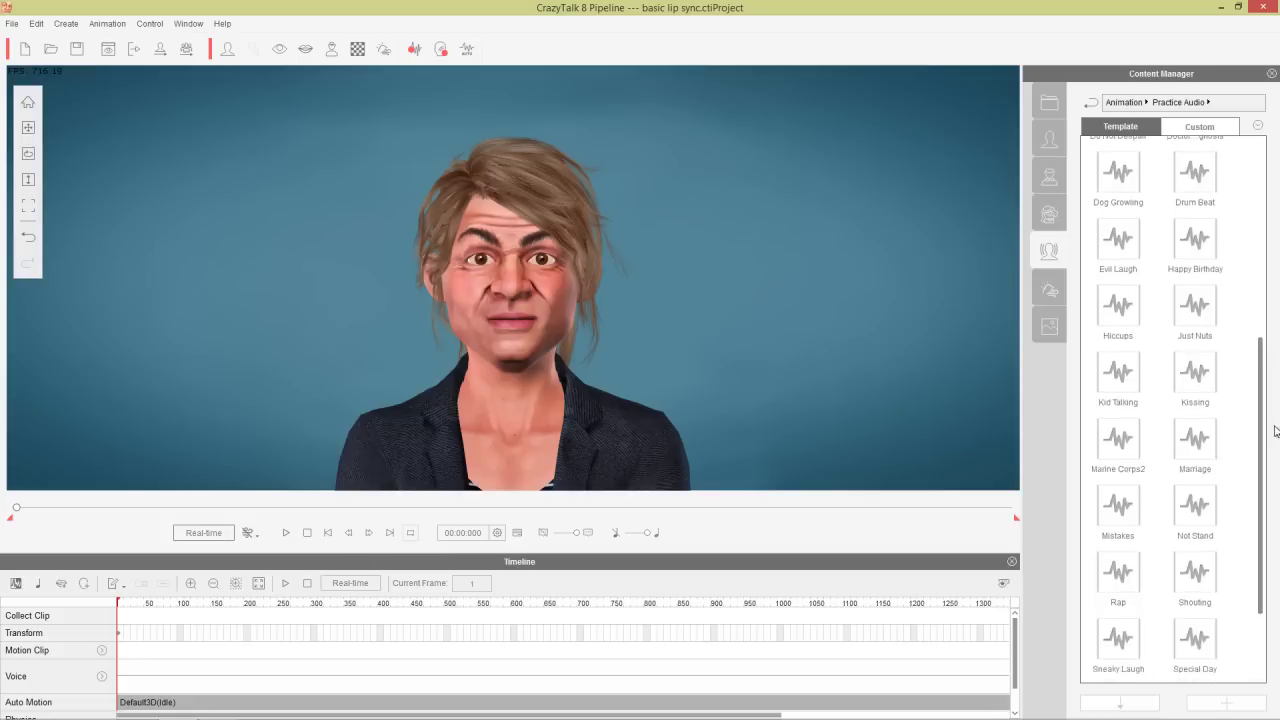
pyautogui.doubleClick(1195, 318)
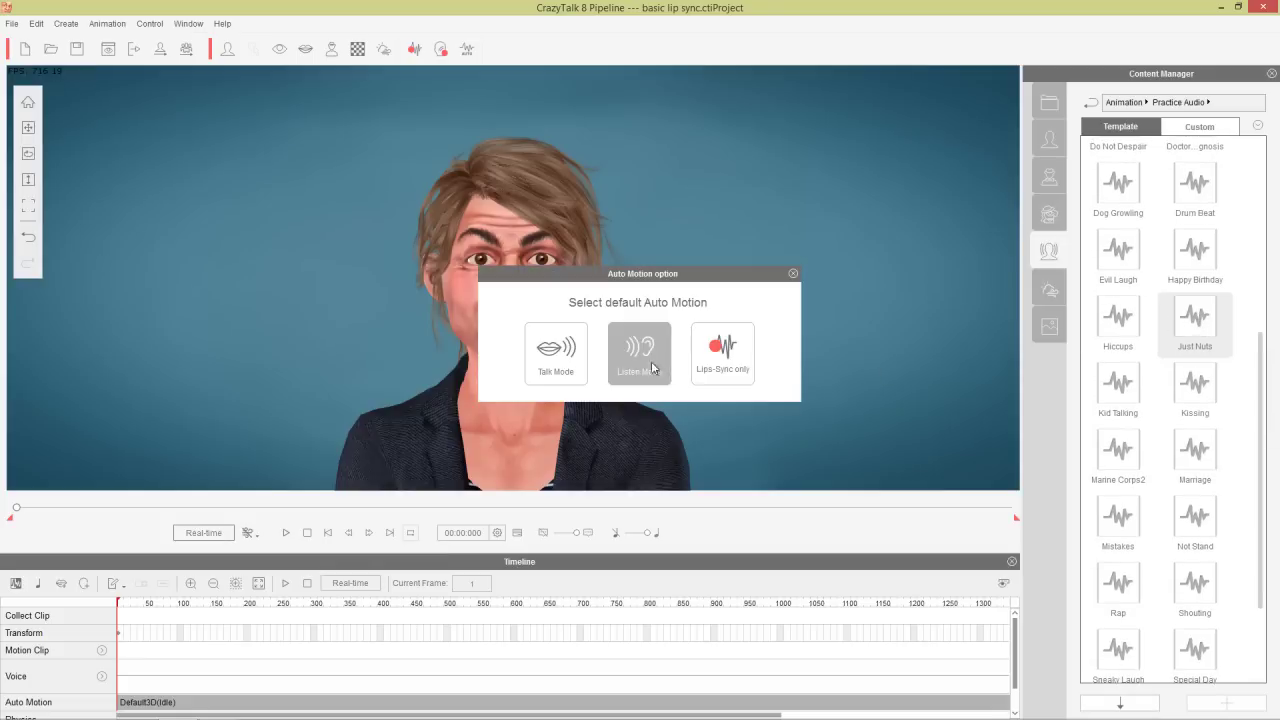
pyautogui.click(558, 355)
pyautogui.press('space')
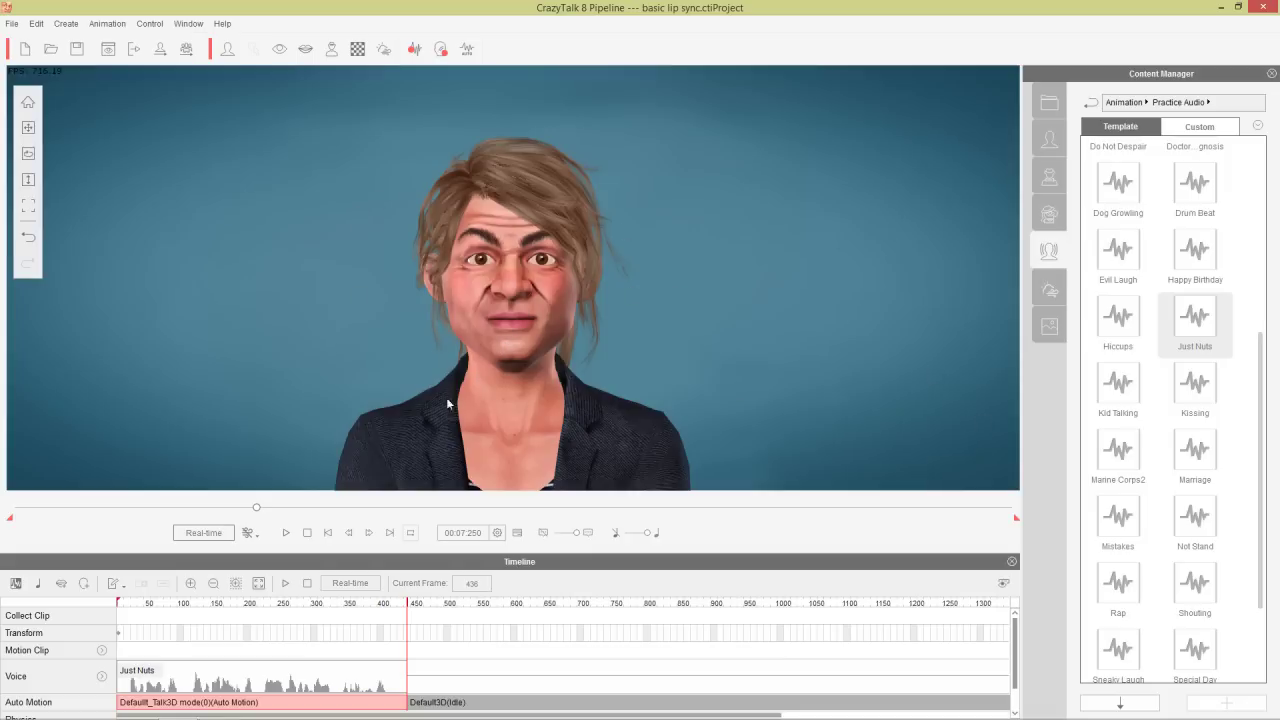
# From frame 1, open Face Puppet, choose the female animation profile with the sixth full-face control, and preview the puppeteering
pyautogui.moveTo(184, 604); pyautogui.dragTo(97, 615)
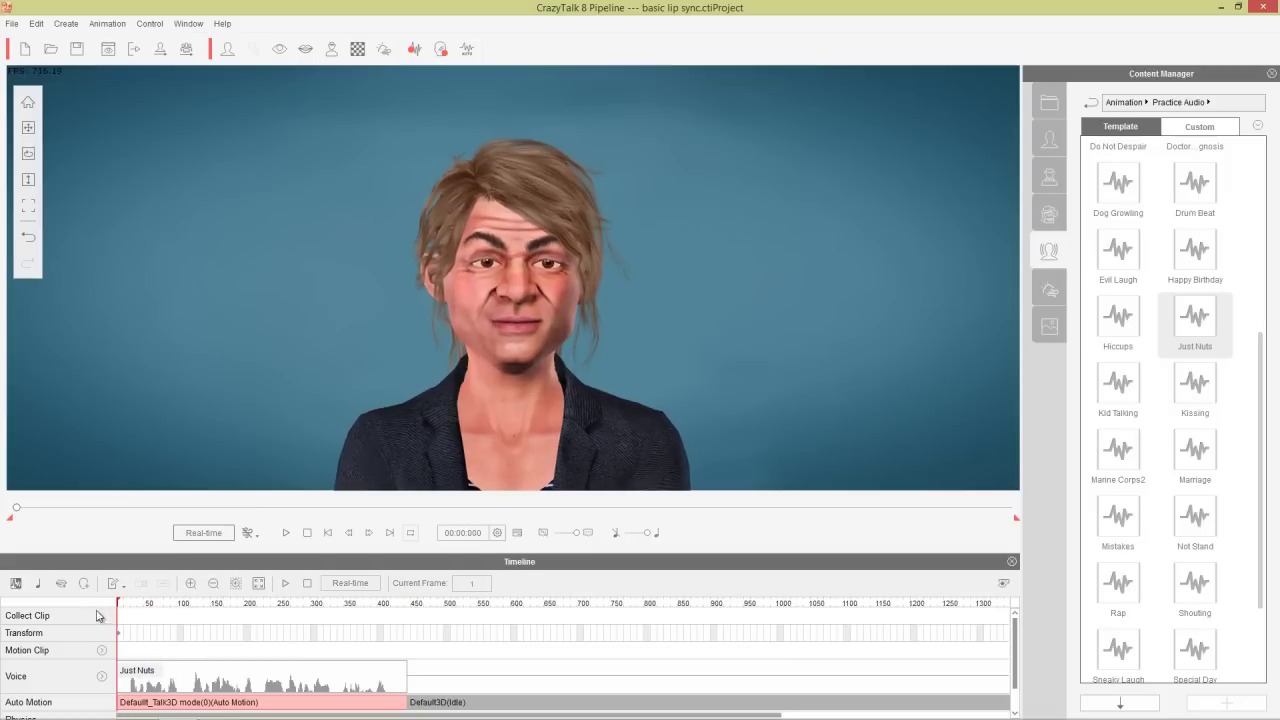
pyautogui.click(440, 52)
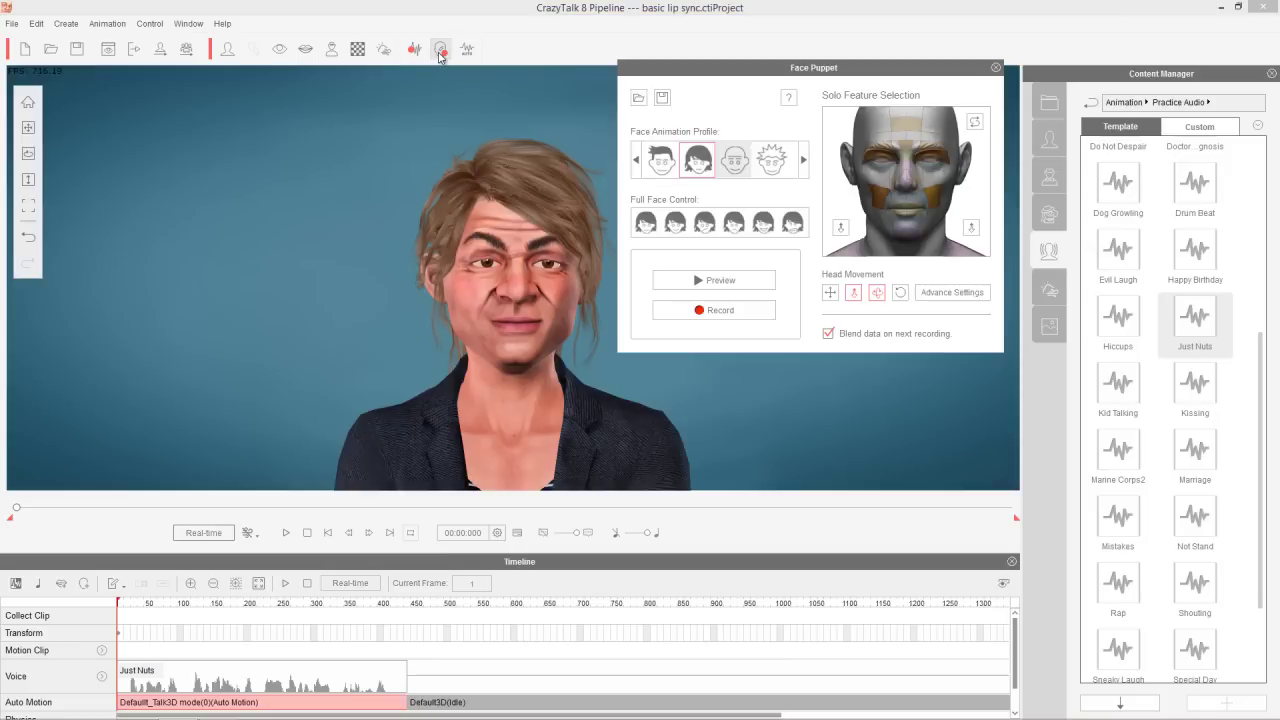
pyautogui.click(698, 172)
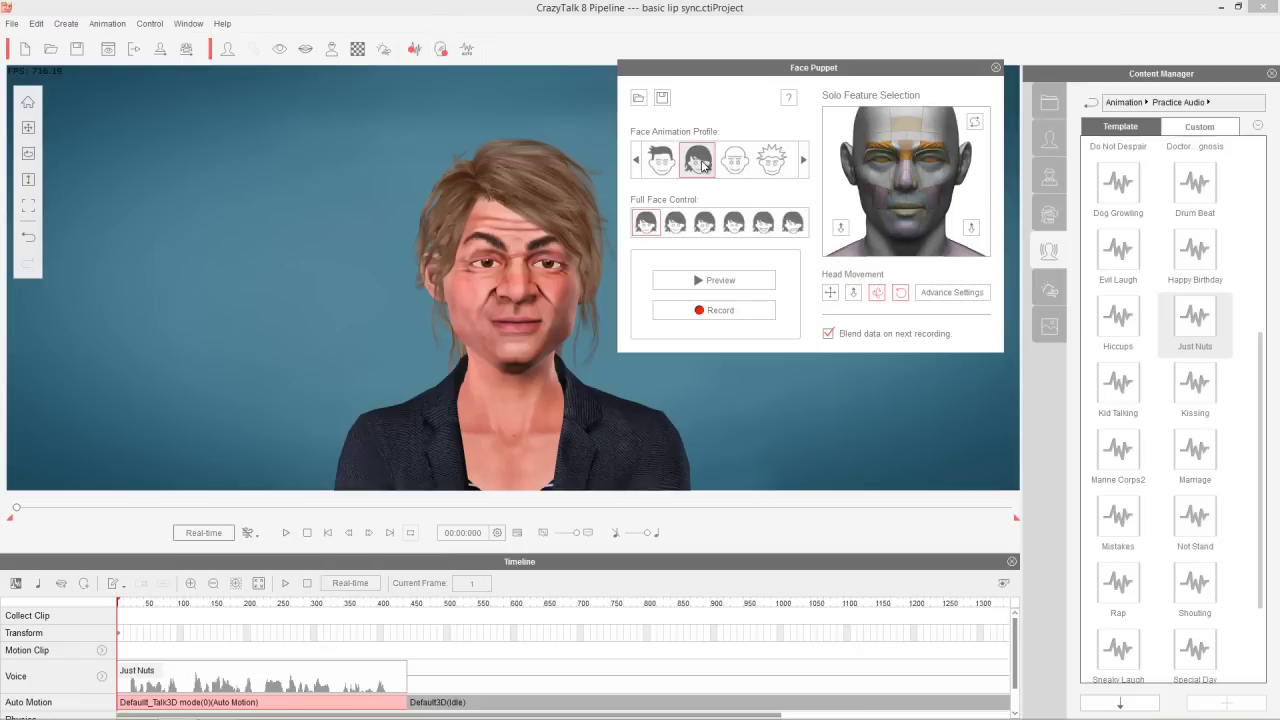
pyautogui.click(792, 223)
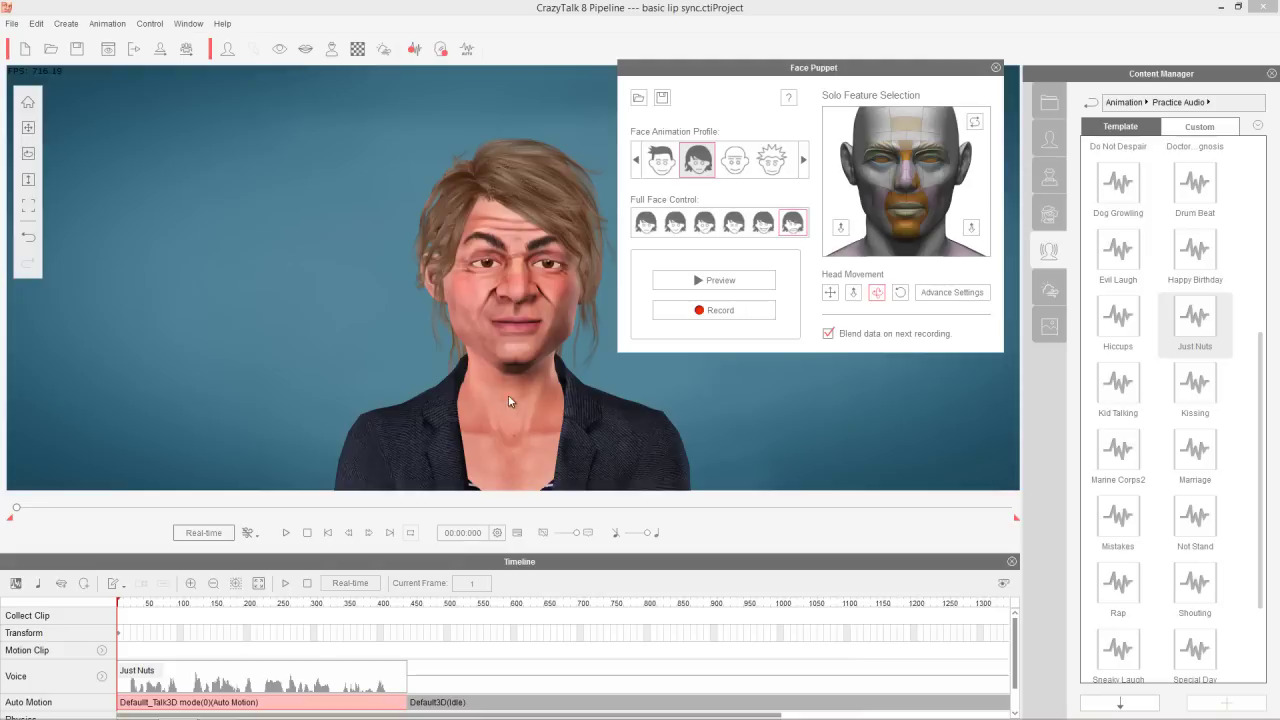
pyautogui.press('space')
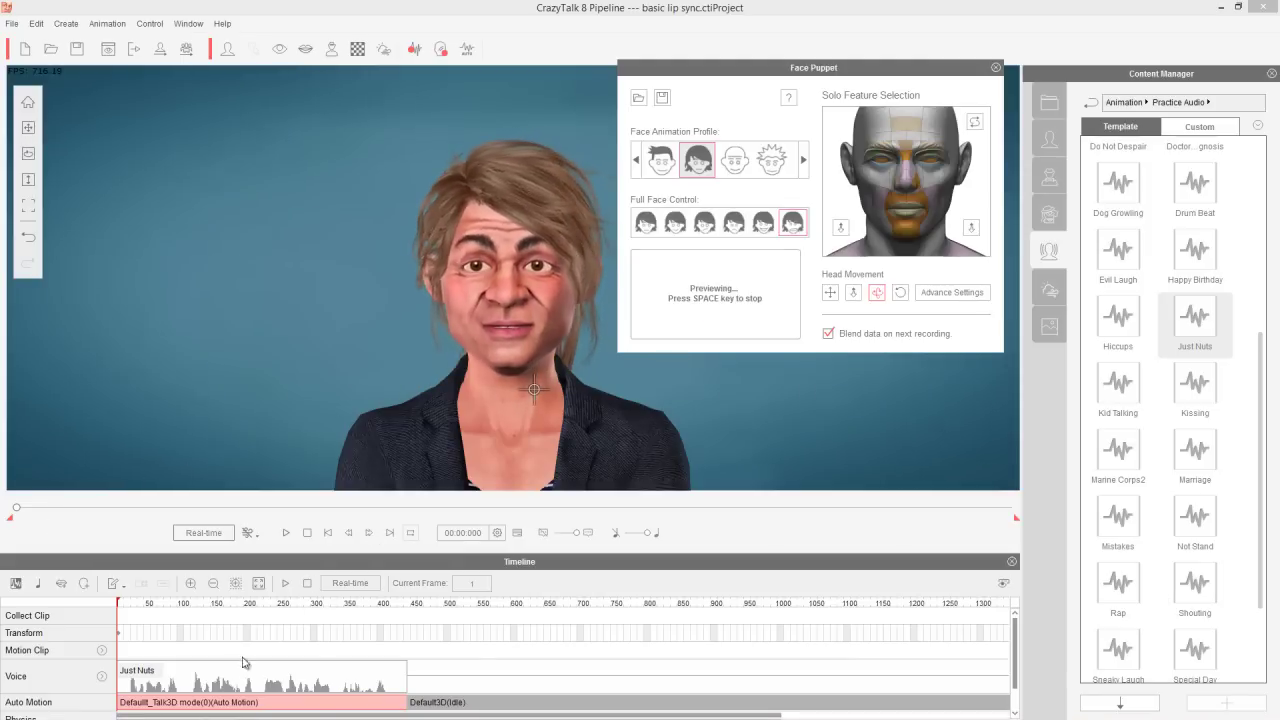
pyautogui.press('space')
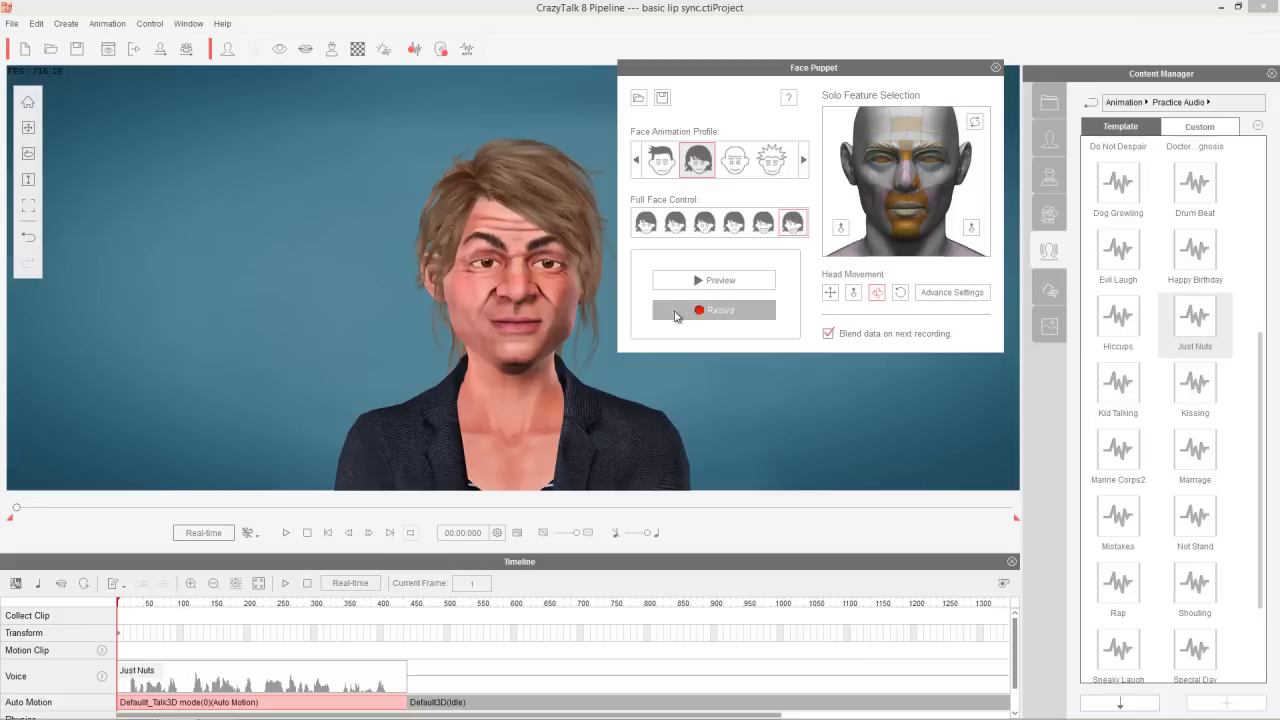
# Record a full-speed puppet performance over the Just Nuts audio from frame 1 to about frame 473, and scrub through it
pyautogui.click(722, 310)
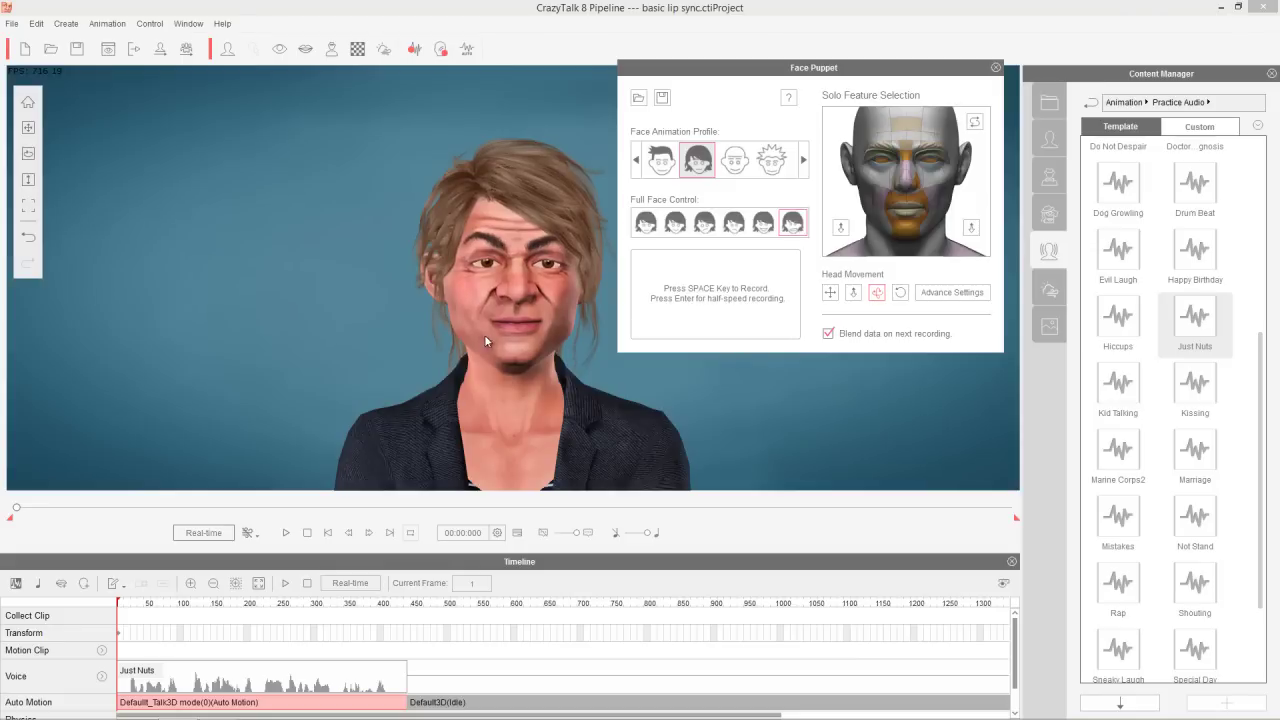
pyautogui.press('space')
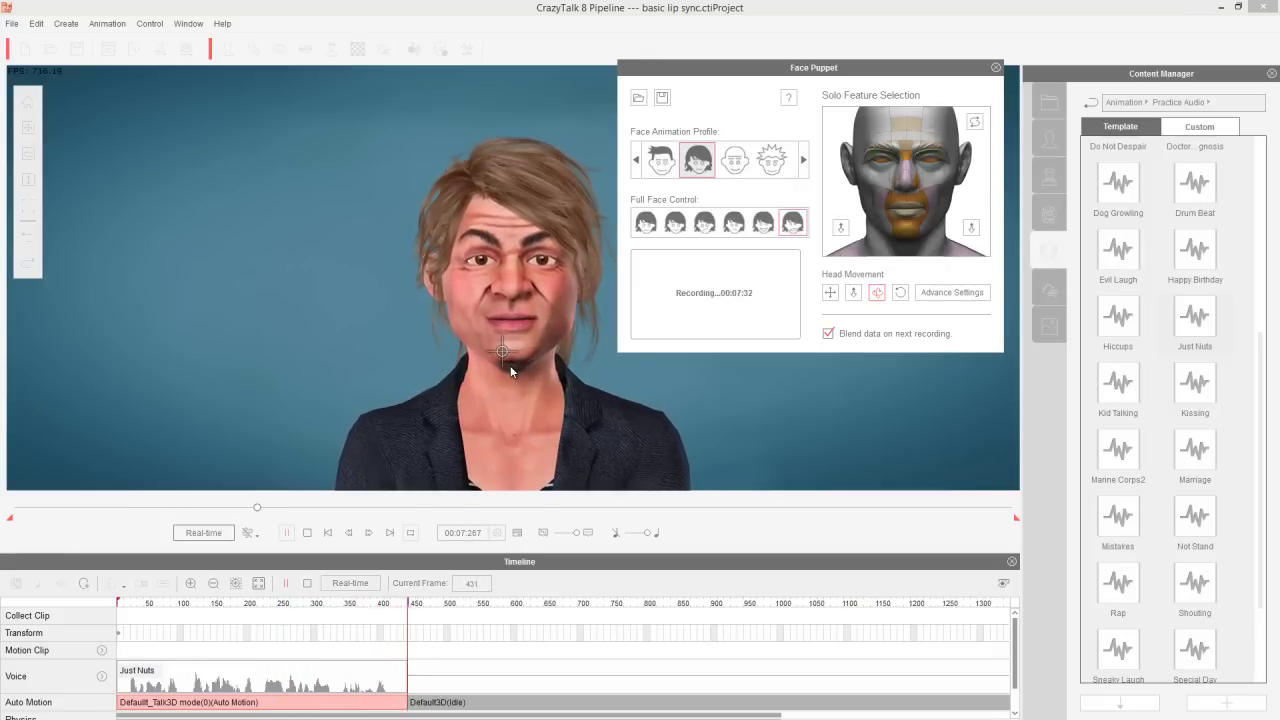
pyautogui.press('space')
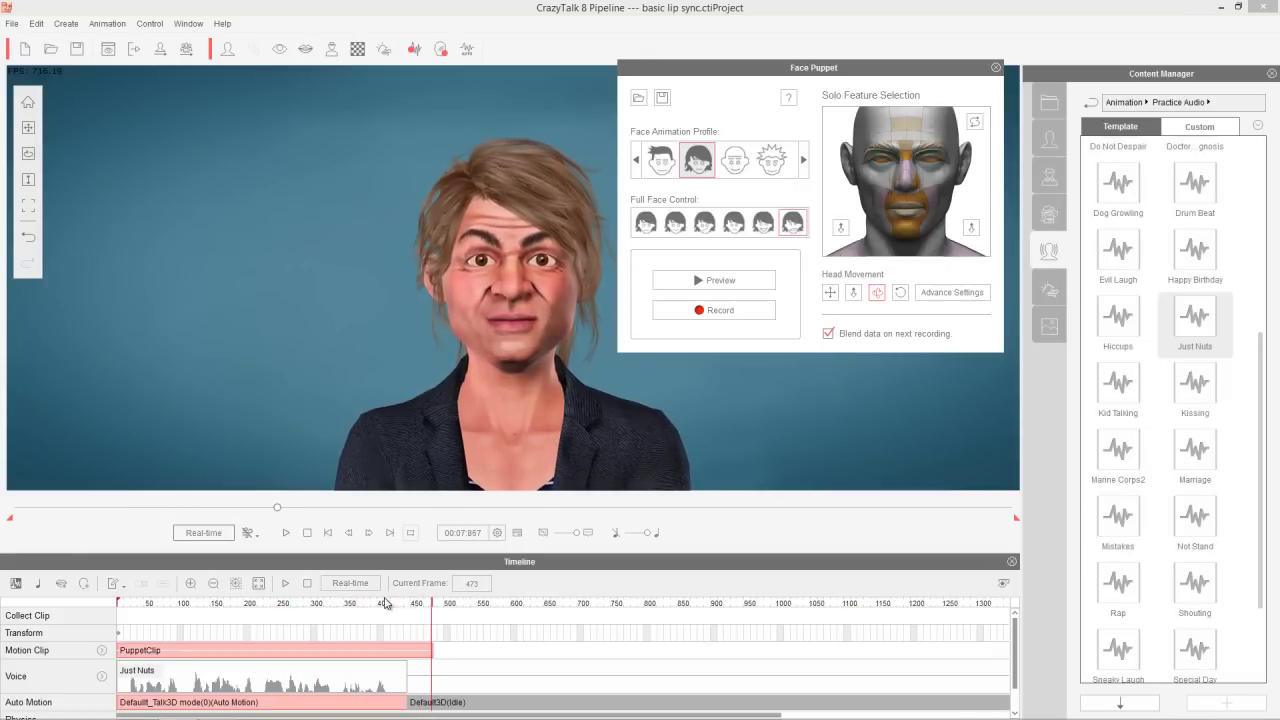
pyautogui.press('space')
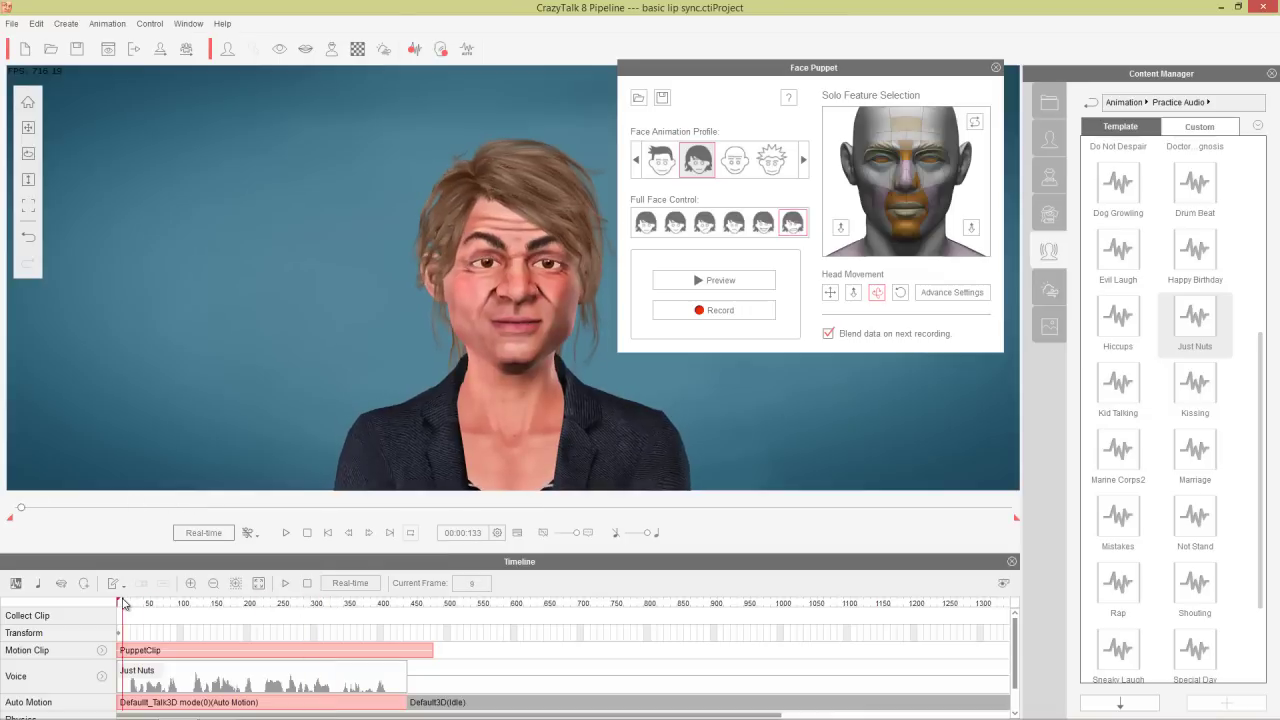
pyautogui.moveTo(226, 598); pyautogui.dragTo(351, 606)
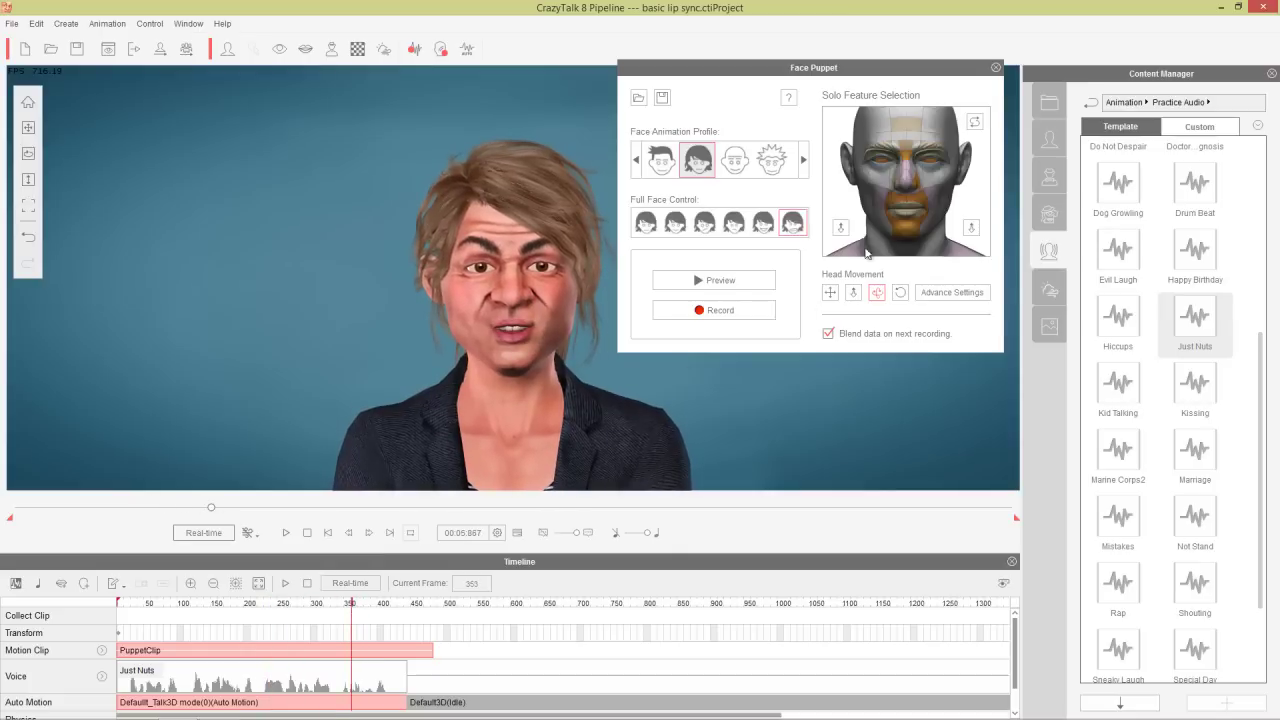
# Load the saved wink profile into Face Puppet and check its Head and Shoulders weights in the advanced settings
pyautogui.click(638, 97)
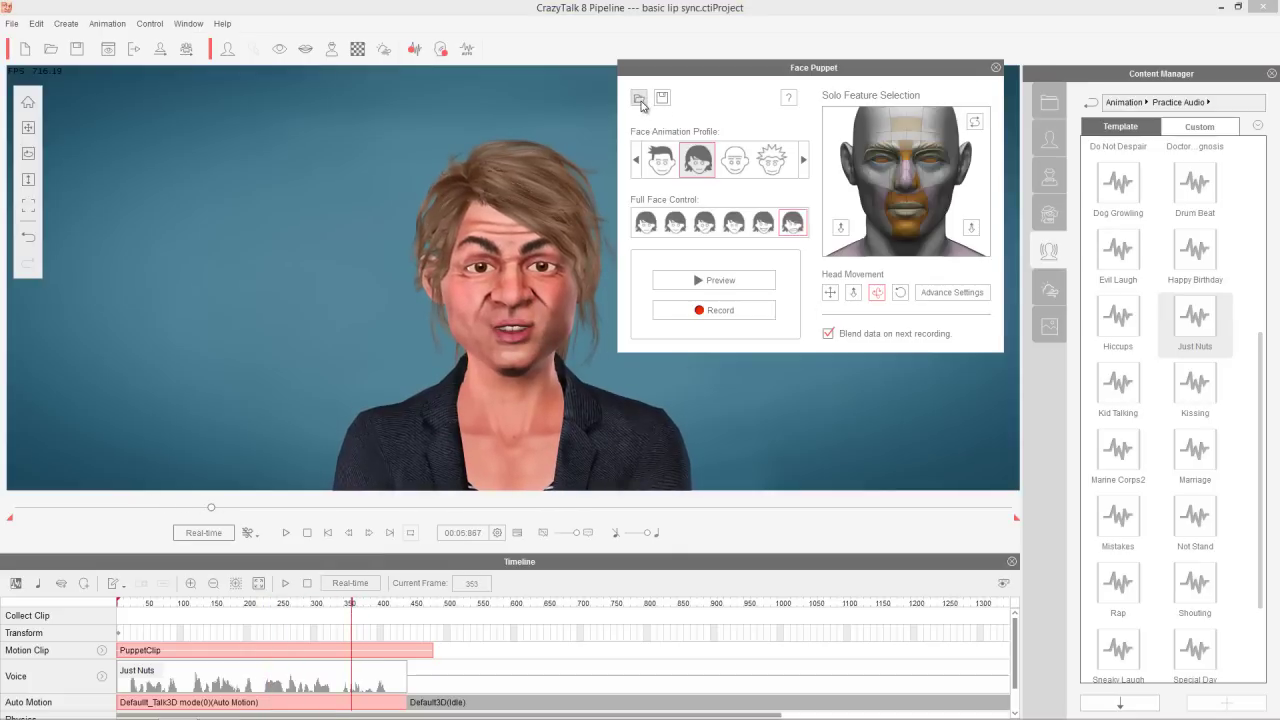
pyautogui.doubleClick(1120, 255)
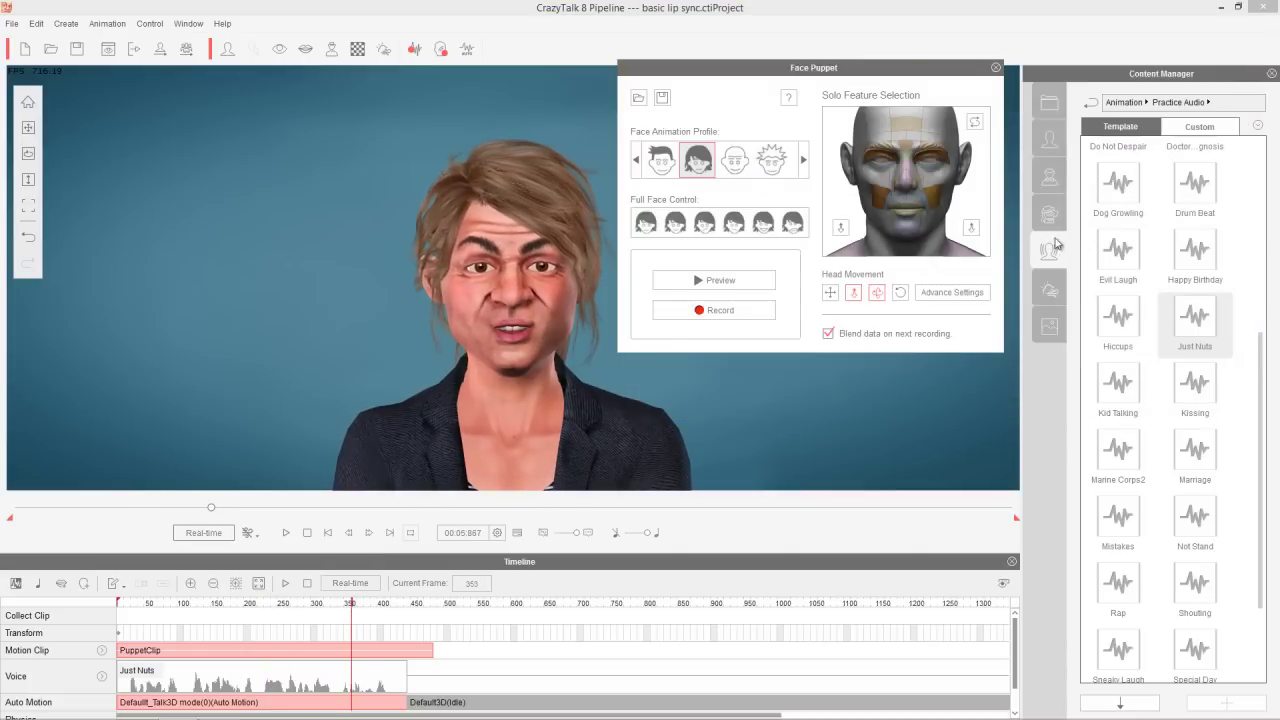
pyautogui.click(968, 292)
pyautogui.moveTo(1245, 240)
pyautogui.mouseDown()
pyautogui.moveTo(1245, 130)
pyautogui.moveTo(1245, 238)
pyautogui.mouseUp()
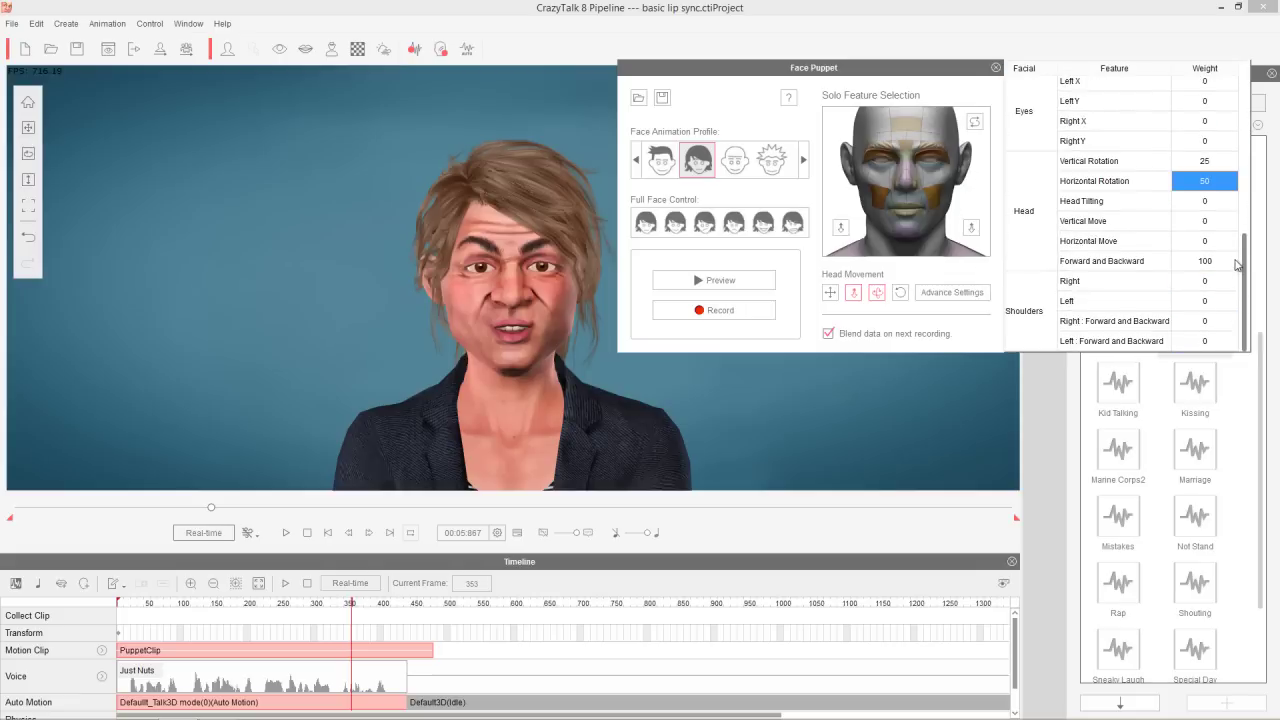
pyautogui.click(952, 292)
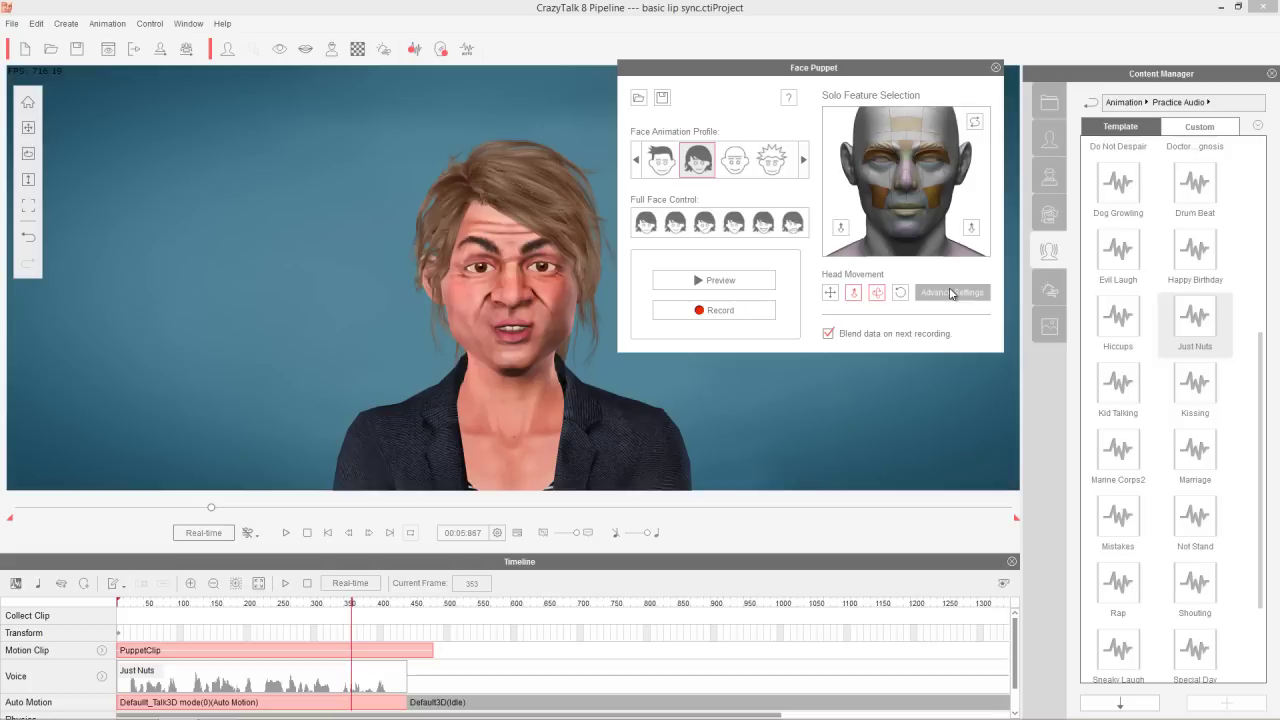
# Record a blended full-speed pass with the wink profile from frame 1 to about frame 505, and scrub to the wink near frame 441
pyautogui.moveTo(743, 69); pyautogui.dragTo(768, 71)
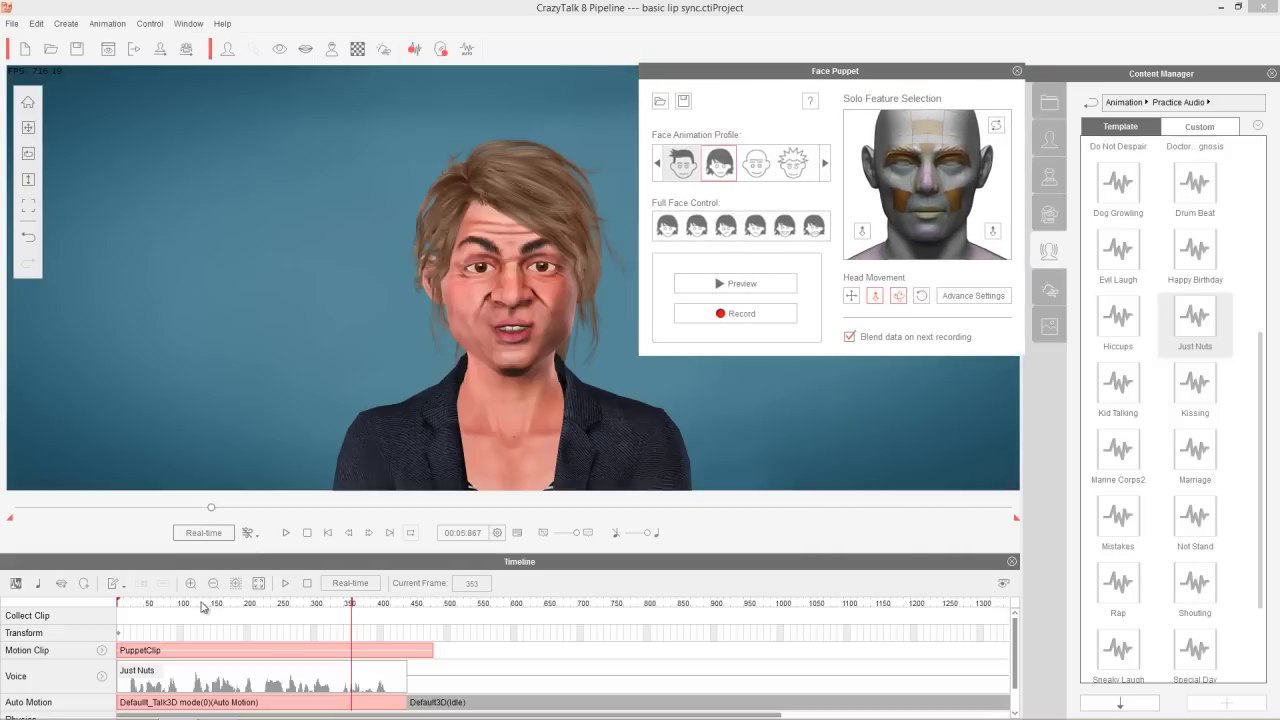
pyautogui.click(118, 605)
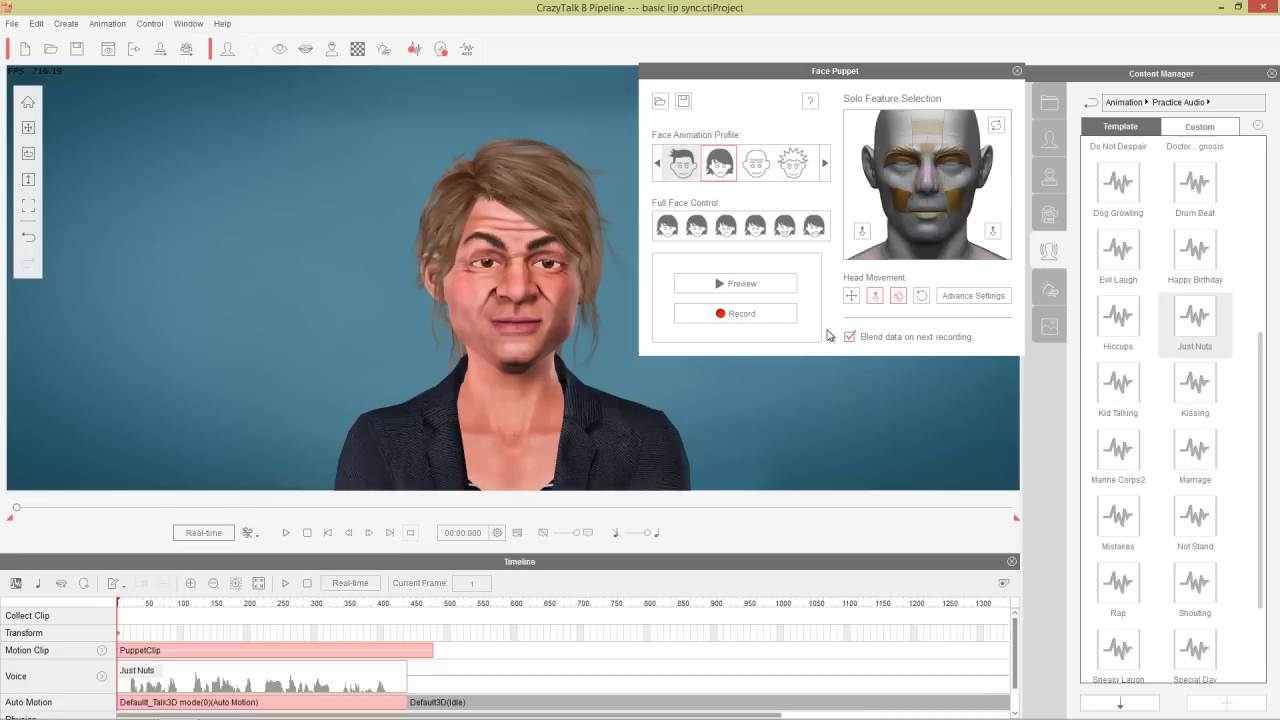
pyautogui.click(758, 316)
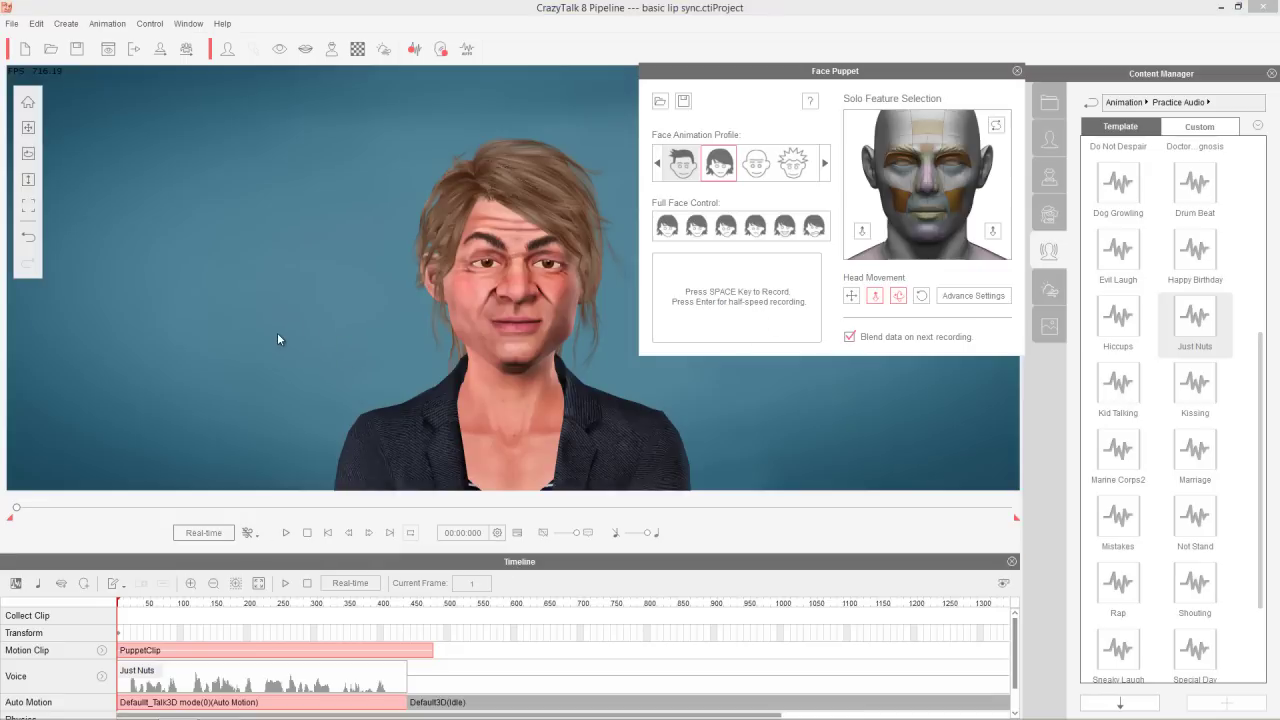
pyautogui.press('space')
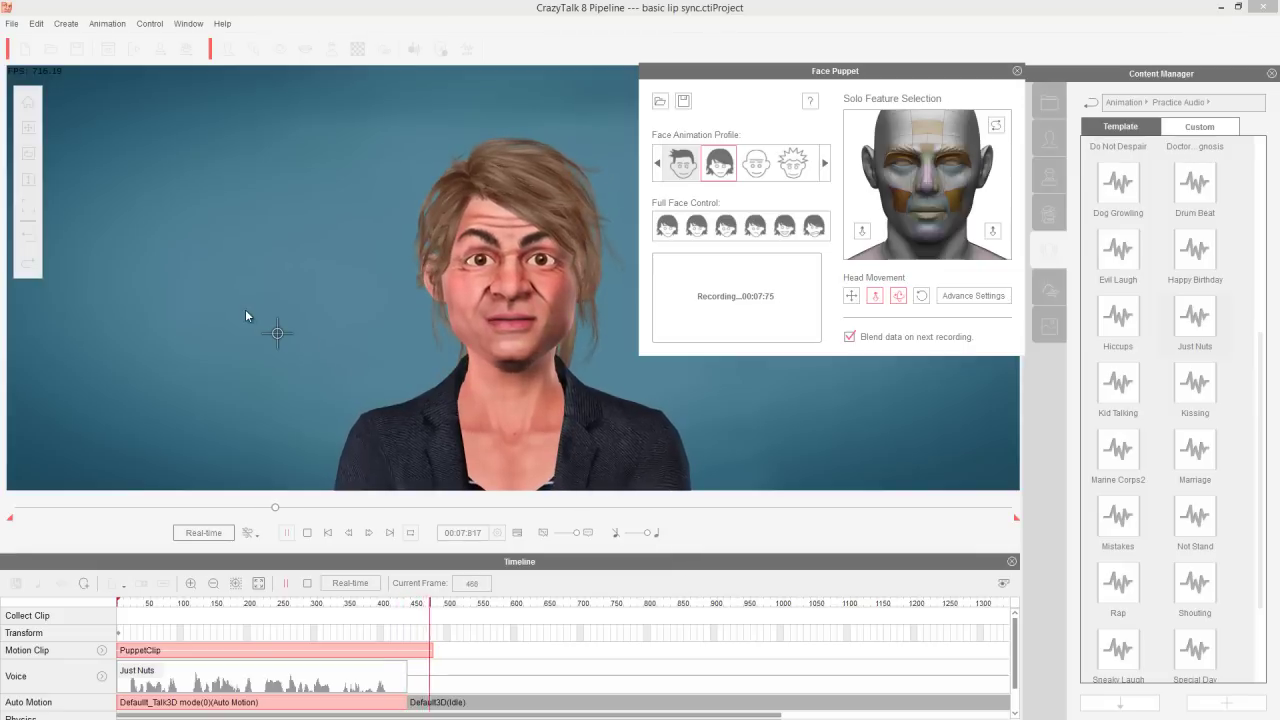
pyautogui.press('space')
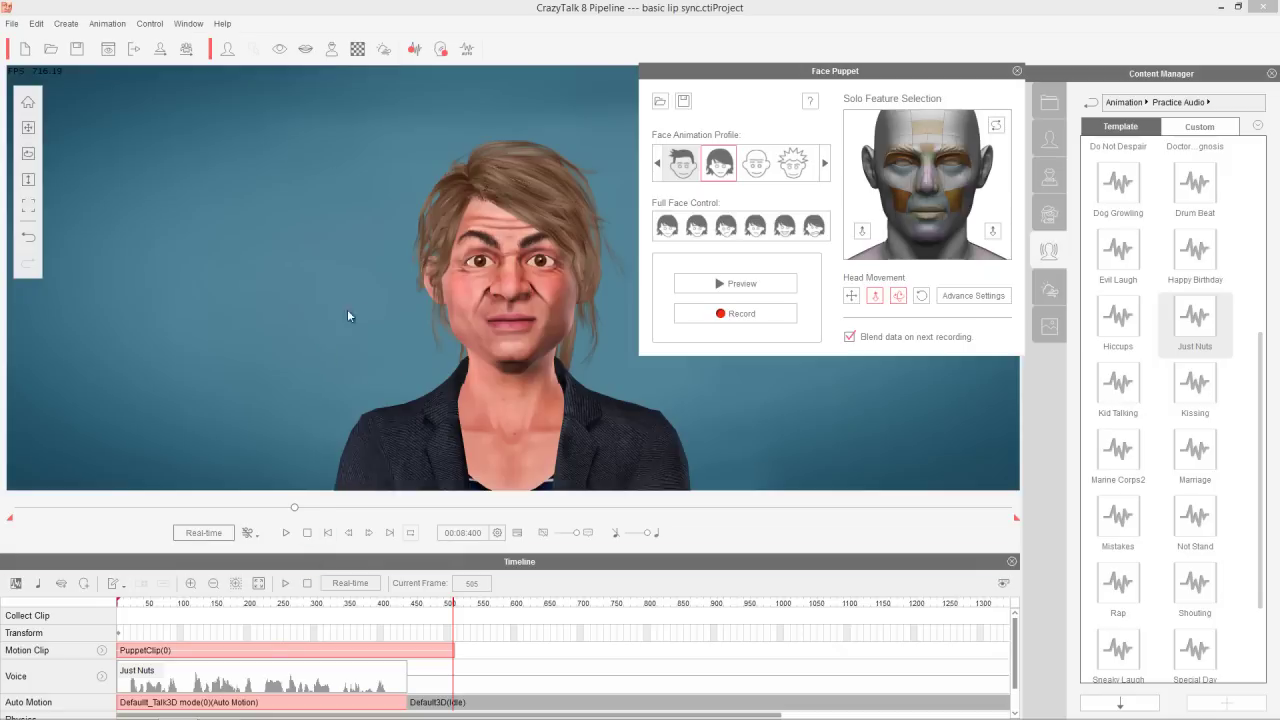
pyautogui.click(360, 605)
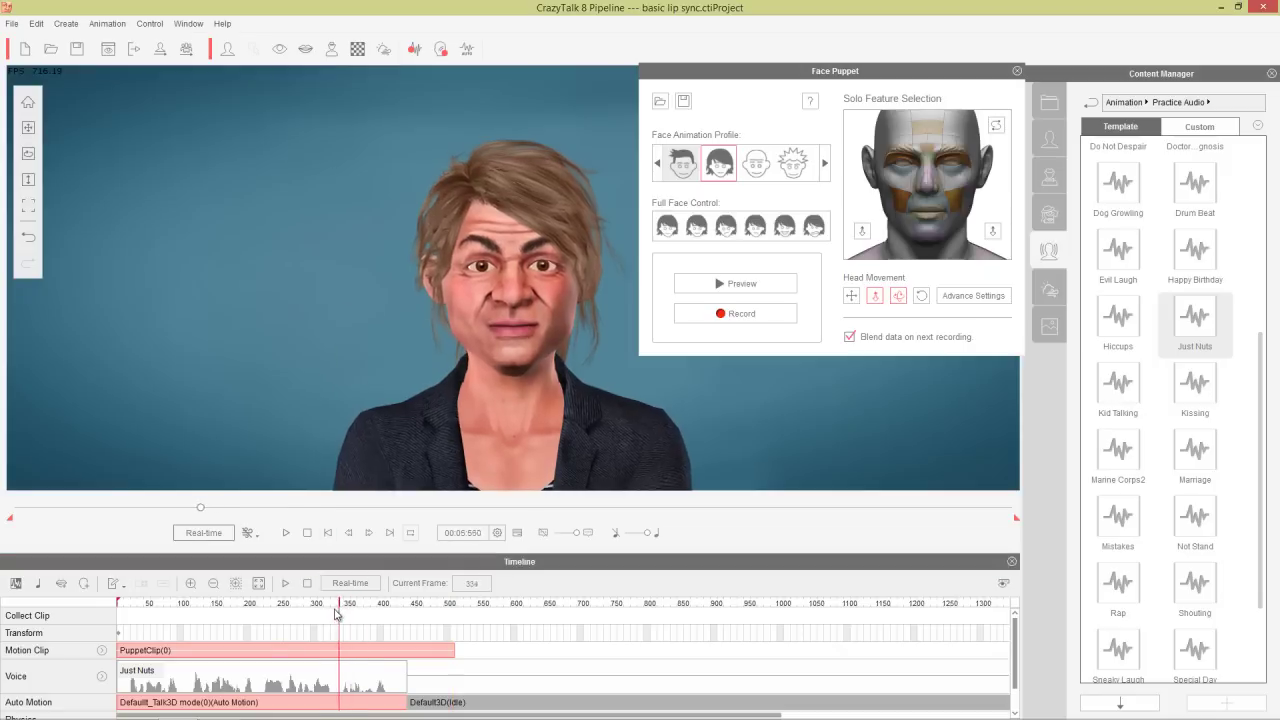
pyautogui.moveTo(360, 614); pyautogui.dragTo(412, 628)
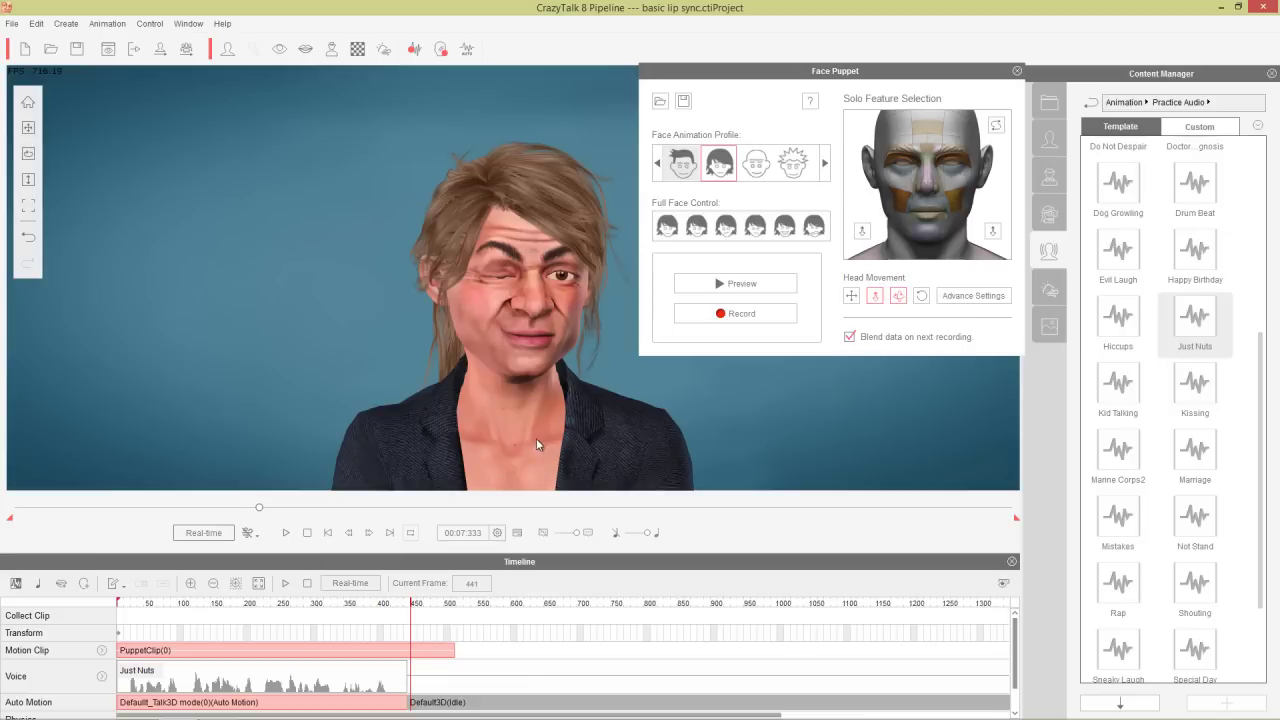
# Scrub back through the blended puppet performance, close Face Puppet, and return the playhead to frame 1
pyautogui.moveTo(409, 609); pyautogui.dragTo(251, 615)
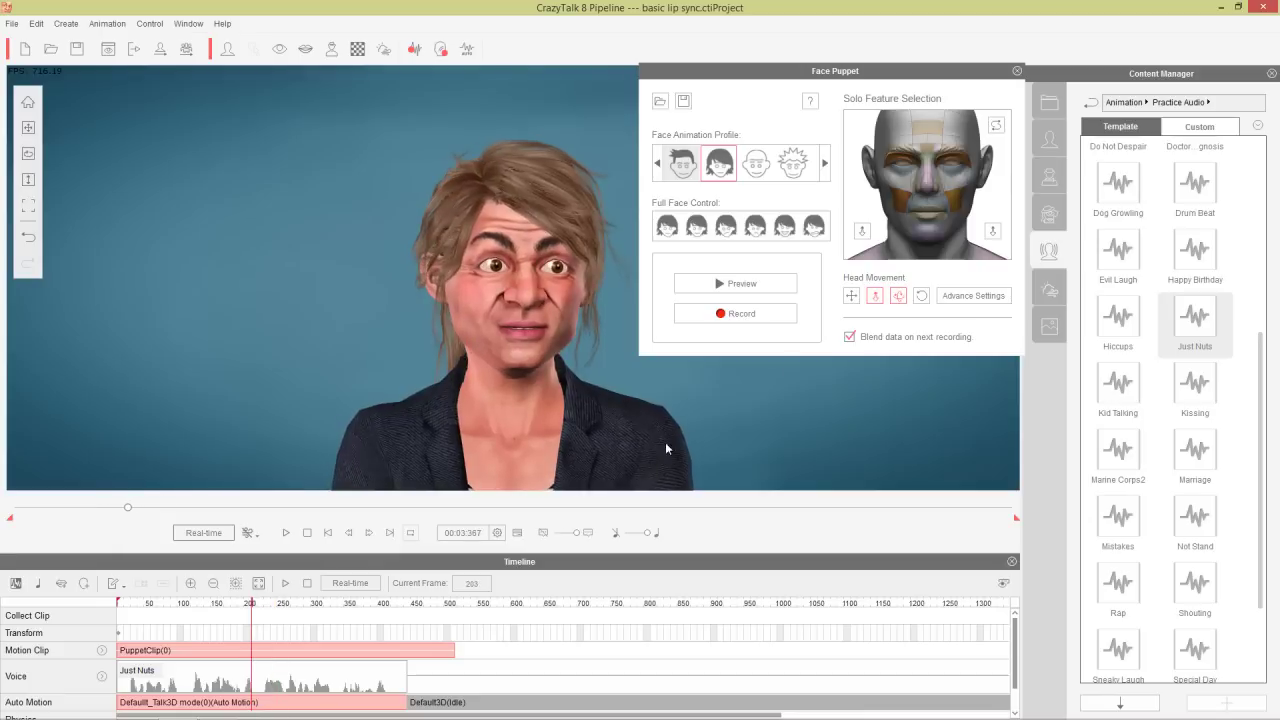
pyautogui.click(1017, 72)
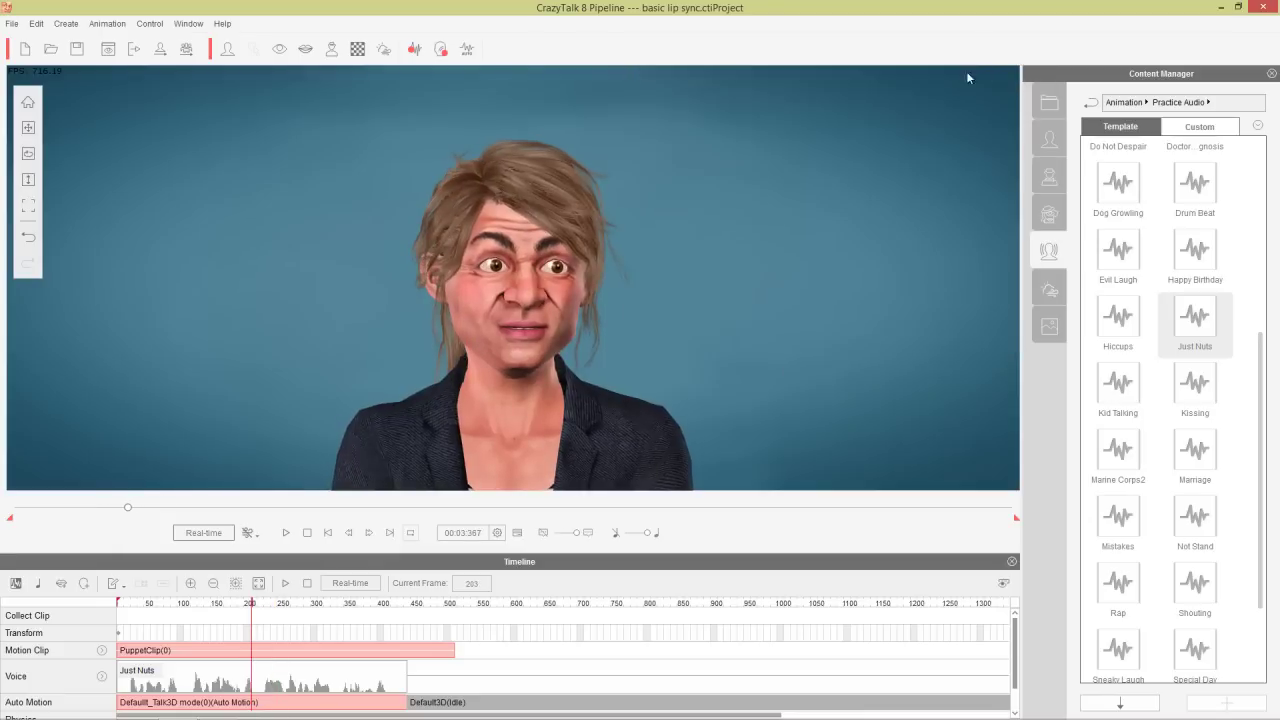
pyautogui.moveTo(192, 606); pyautogui.dragTo(110, 617)
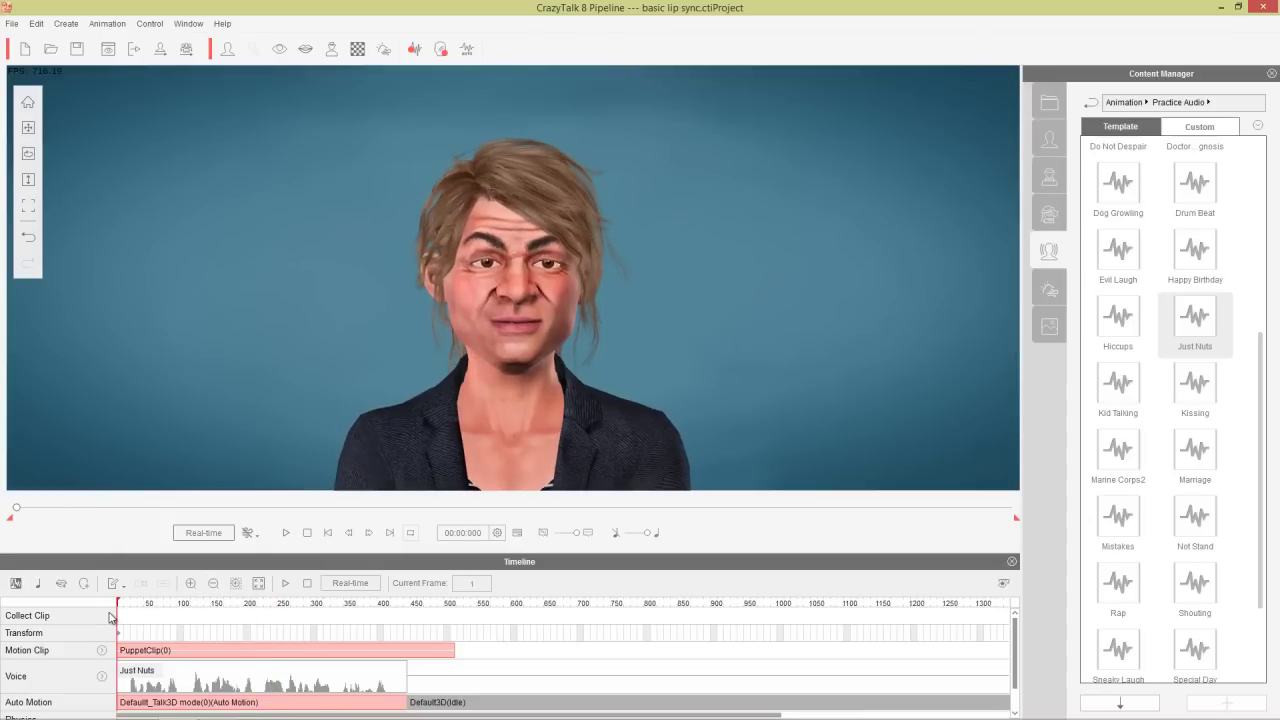
# Turn on Look at Camera at frame 186 with its influence slider set fully toward Eye, and close the settings
pyautogui.click(36, 23)
pyautogui.click(97, 172)
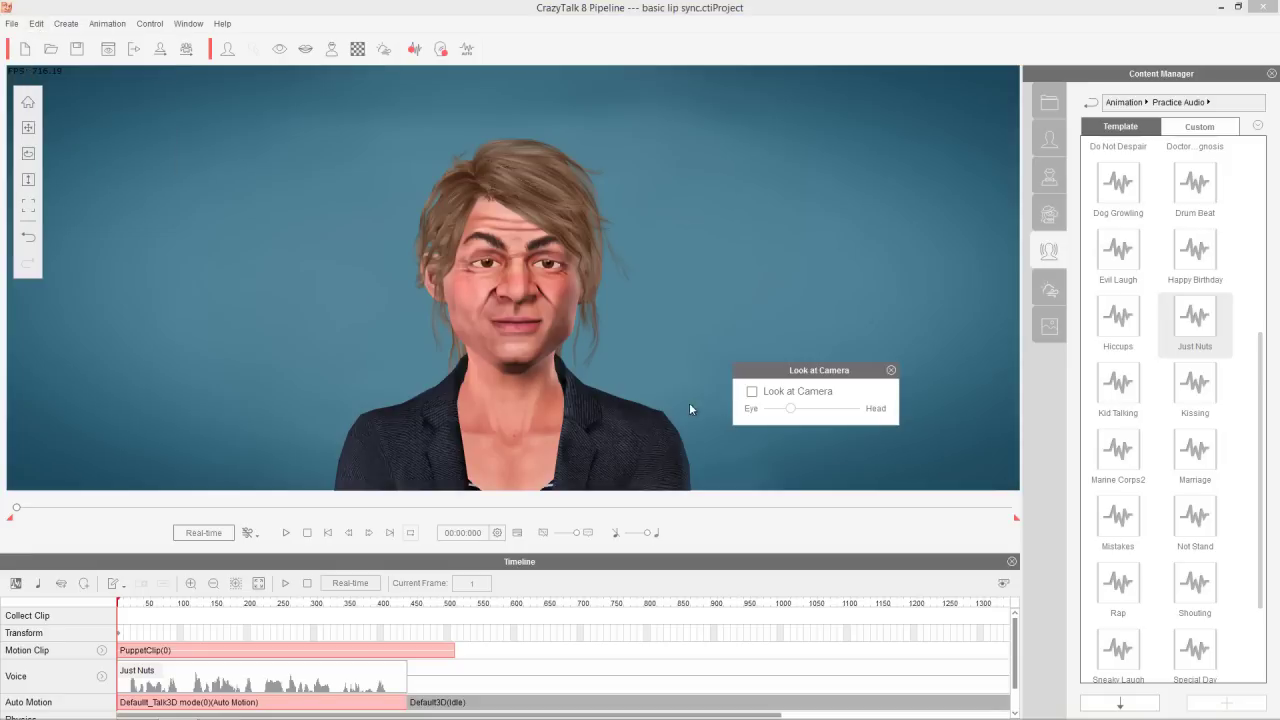
pyautogui.moveTo(790, 408); pyautogui.dragTo(756, 400)
pyautogui.moveTo(140, 606); pyautogui.dragTo(240, 588)
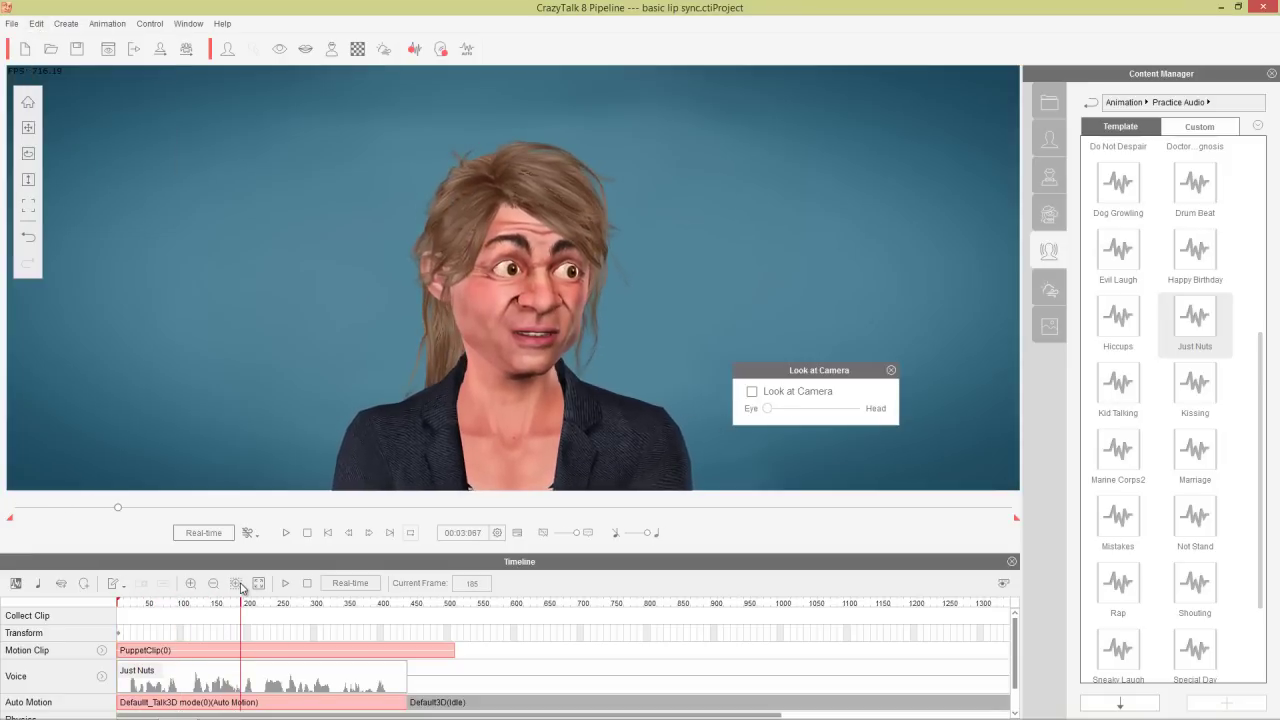
pyautogui.click(768, 390)
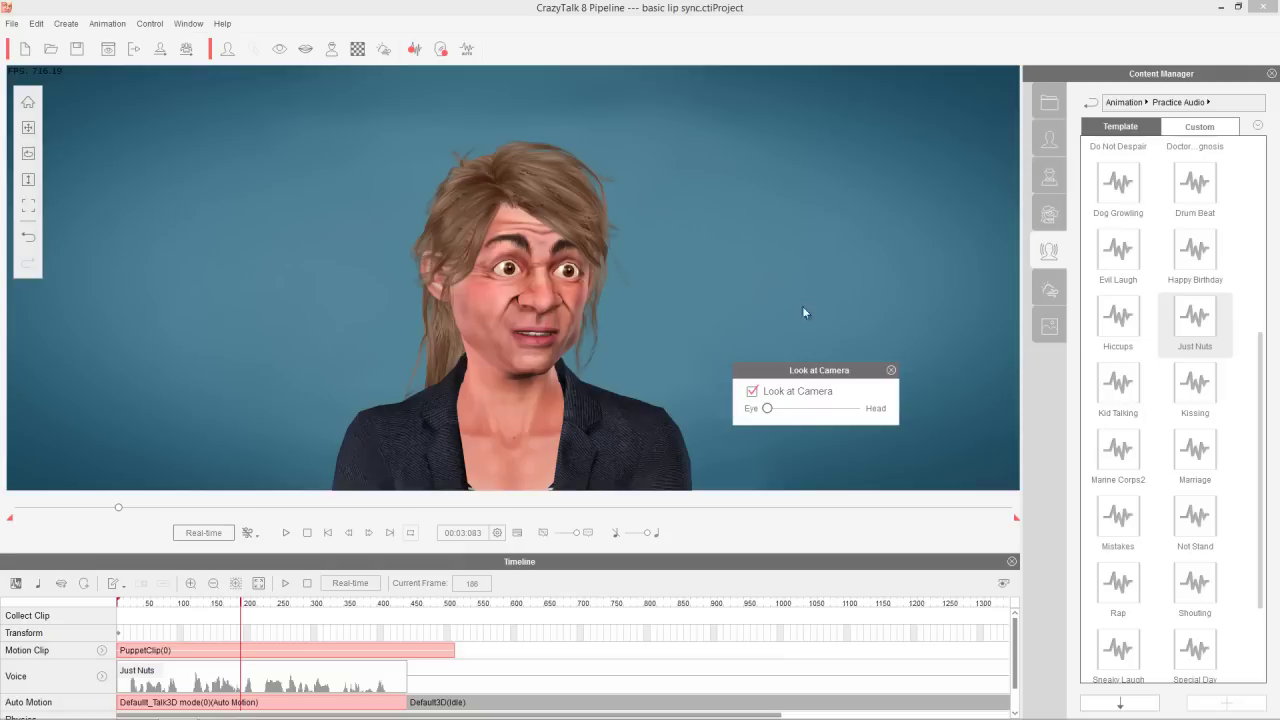
pyautogui.moveTo(777, 412); pyautogui.dragTo(632, 427)
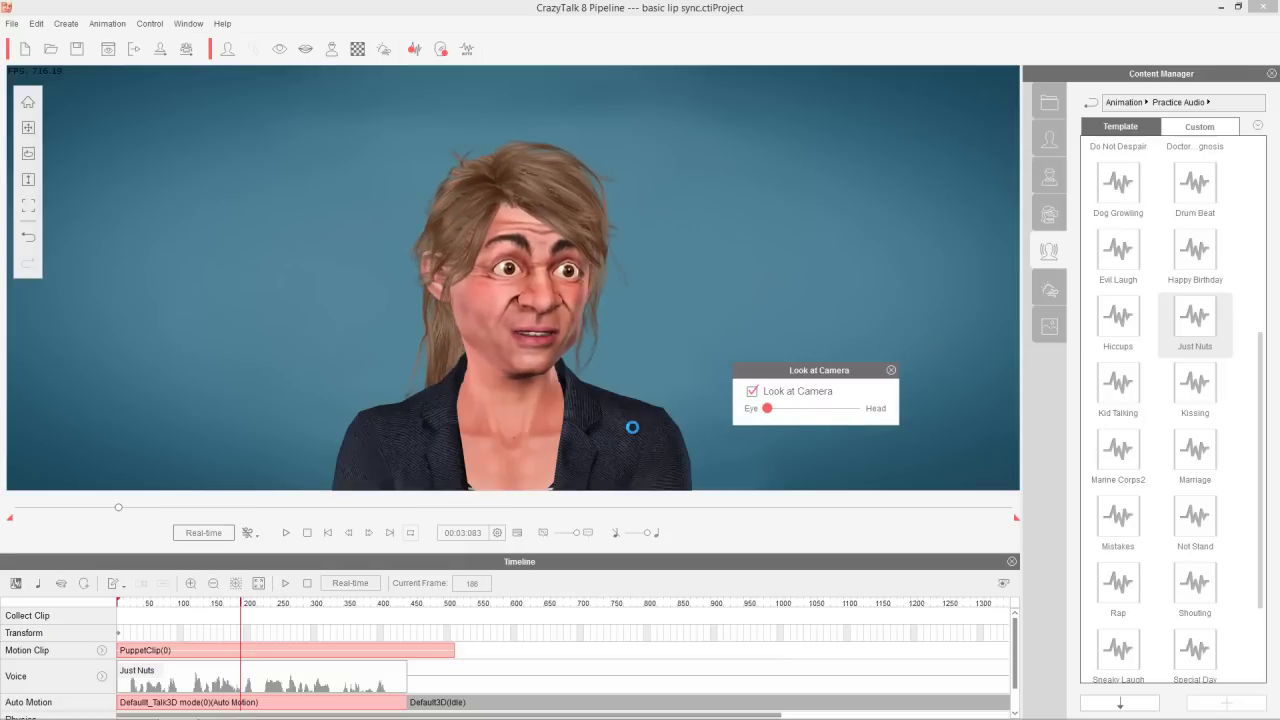
pyautogui.click(891, 370)
# Expand the Motion Clip track and delete the Eye keys around the wink, from about frame 395 to frame 490
pyautogui.moveTo(358, 605)
pyautogui.mouseDown()
pyautogui.moveTo(417, 606)
pyautogui.moveTo(382, 609)
pyautogui.mouseUp()
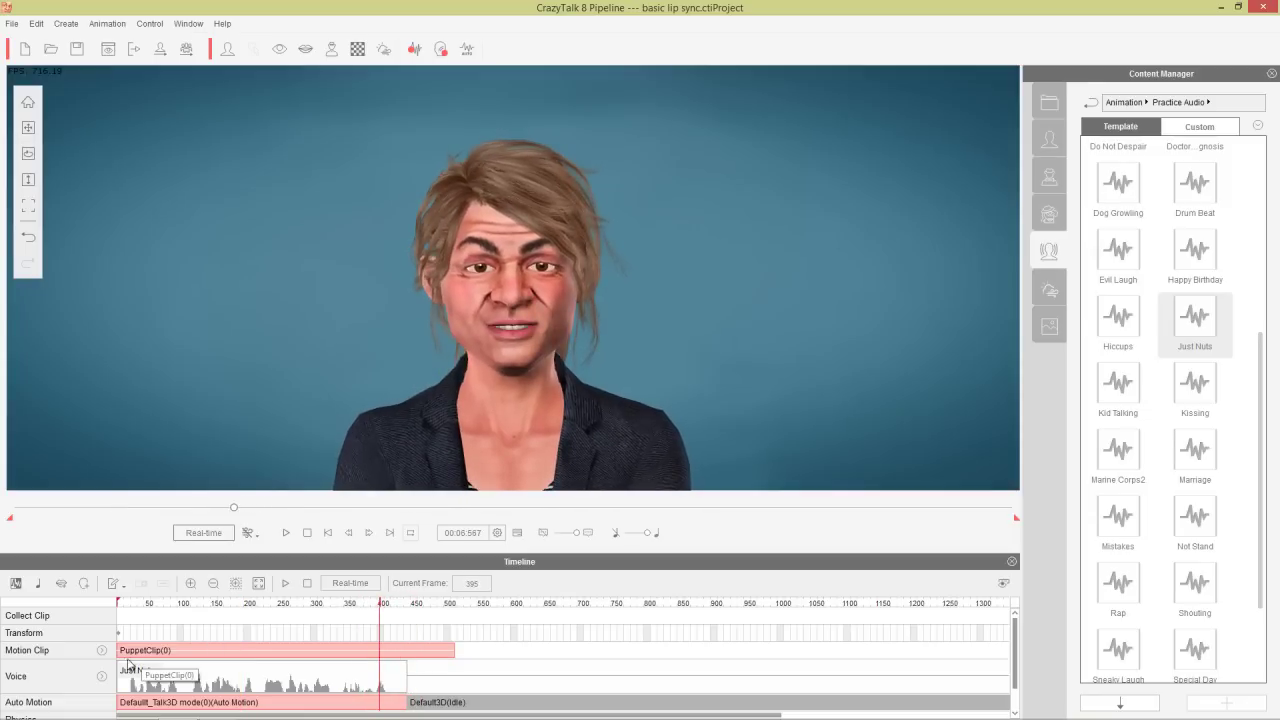
pyautogui.click(102, 651)
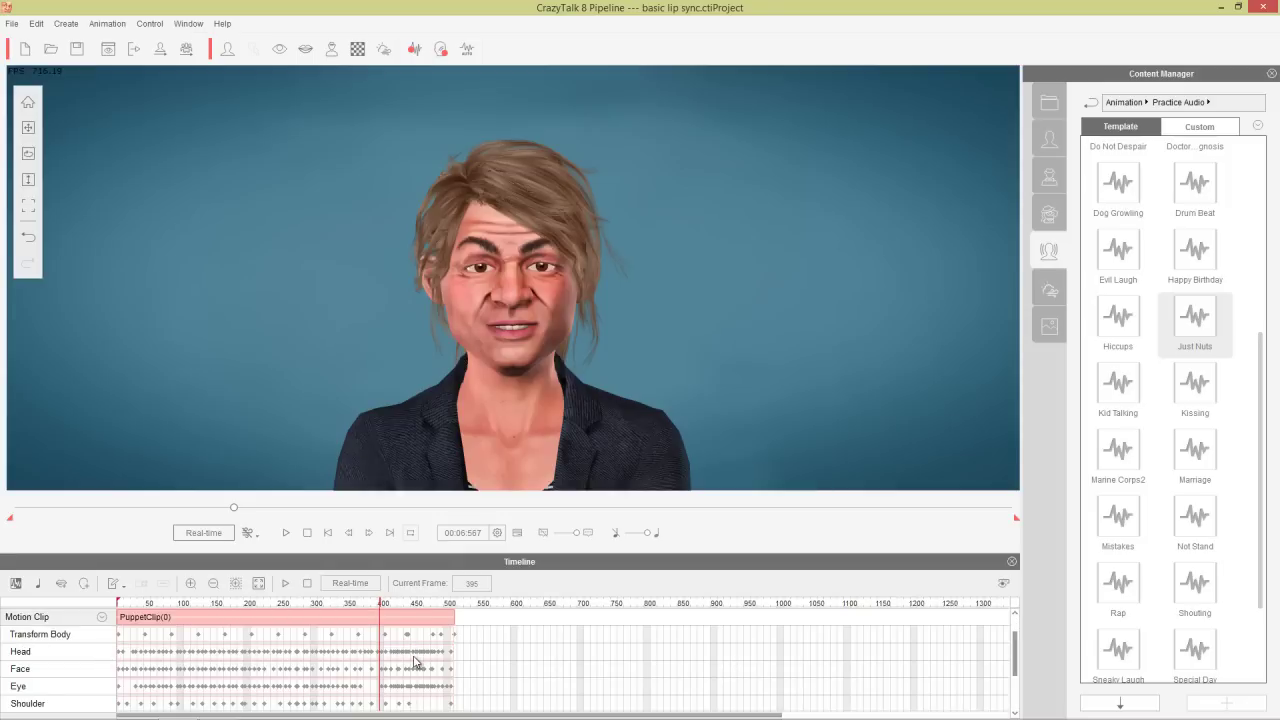
pyautogui.scroll(2, 415, 661)
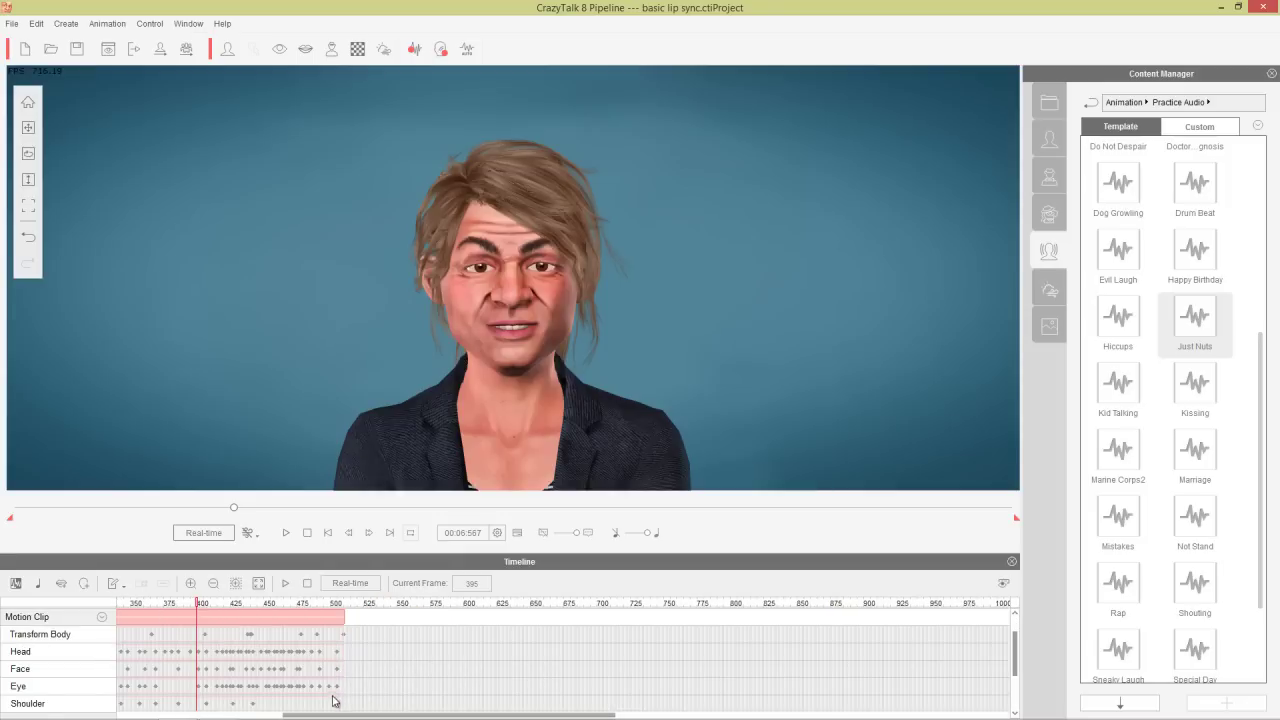
pyautogui.moveTo(306, 714); pyautogui.dragTo(271, 714)
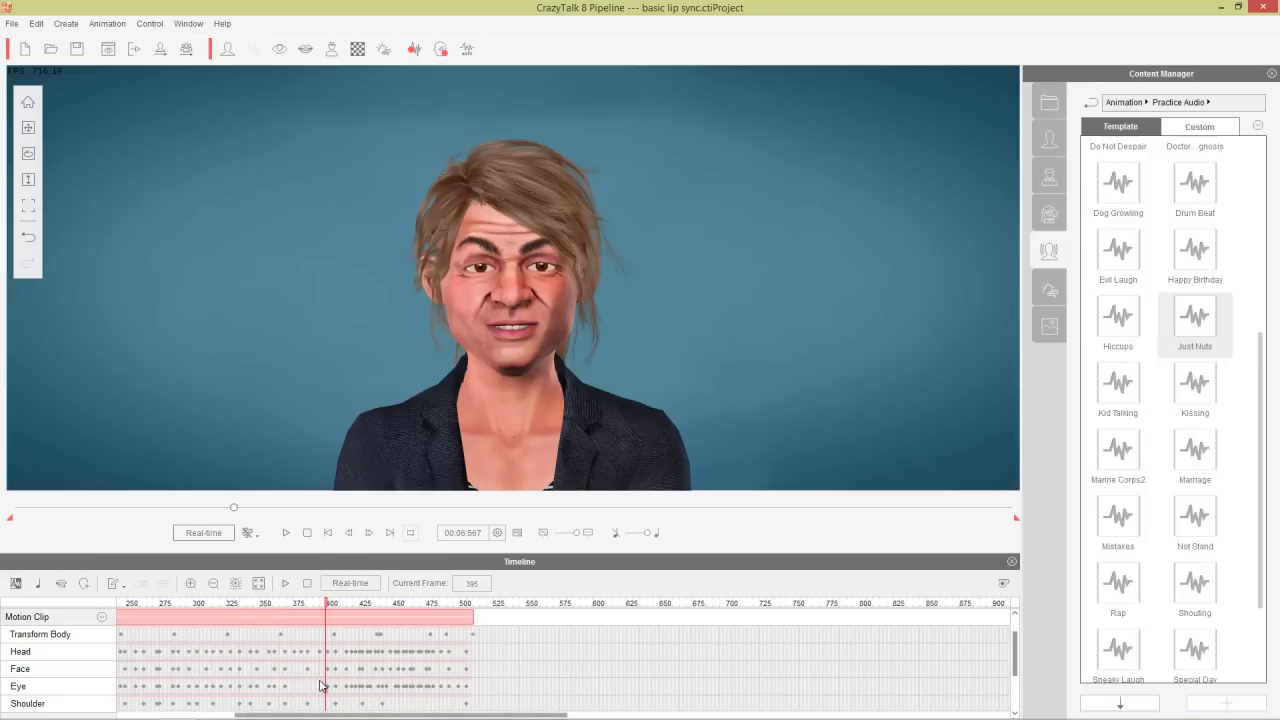
pyautogui.moveTo(320, 605); pyautogui.dragTo(372, 600)
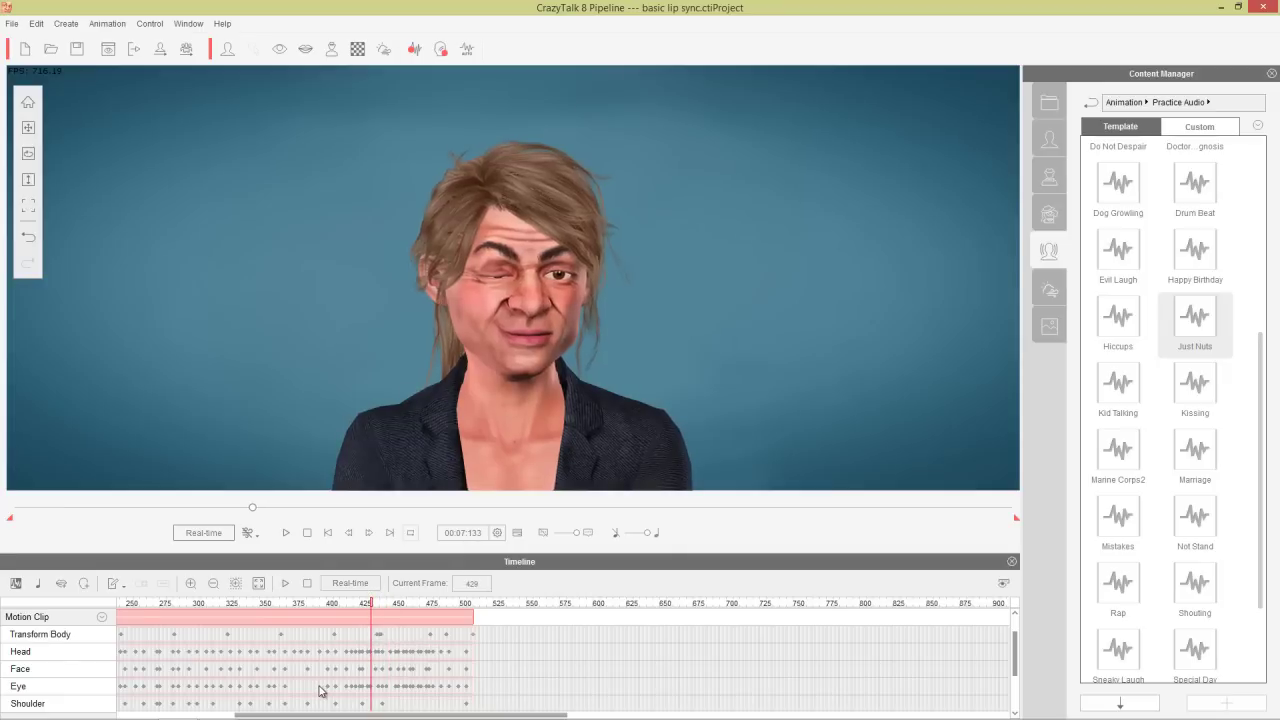
pyautogui.moveTo(320, 688); pyautogui.dragTo(453, 692)
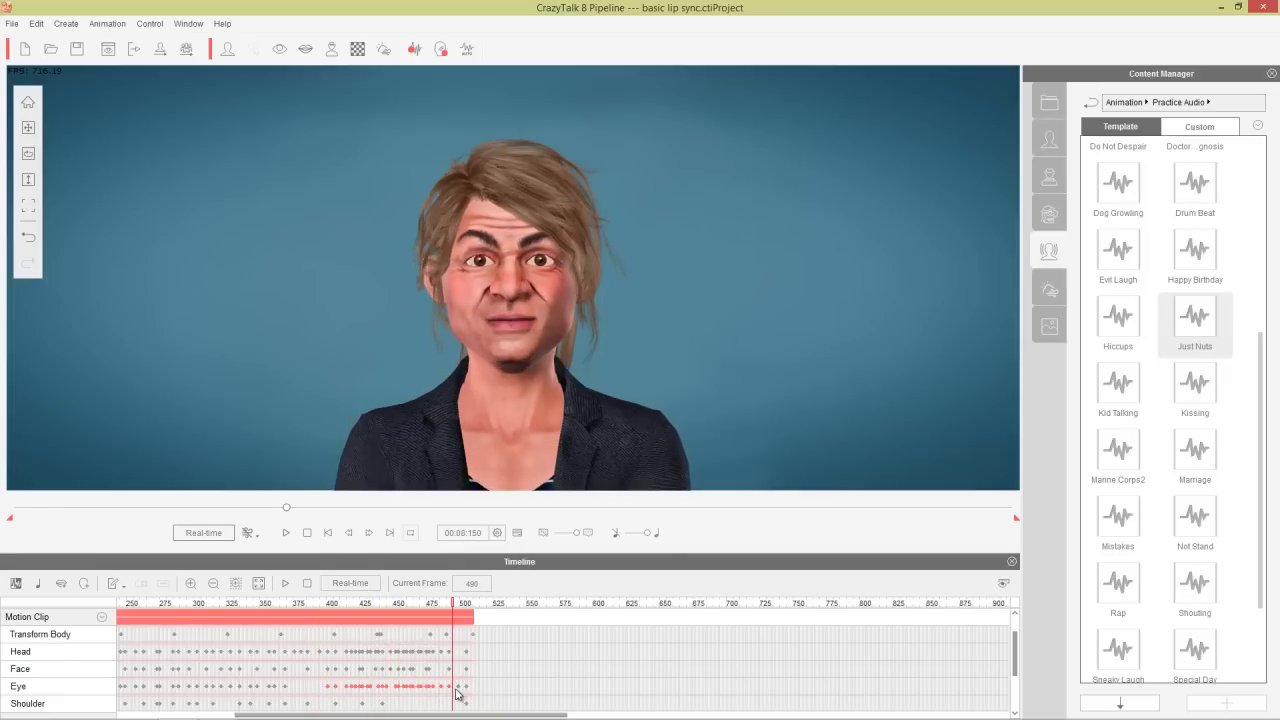
pyautogui.press('Delete')
# Add new Eye keys at frames 407 and 437 with the Face Key Editor open
pyautogui.moveTo(337, 605)
pyautogui.mouseDown()
pyautogui.moveTo(300, 605)
pyautogui.moveTo(375, 605)
pyautogui.moveTo(342, 608)
pyautogui.mouseUp()
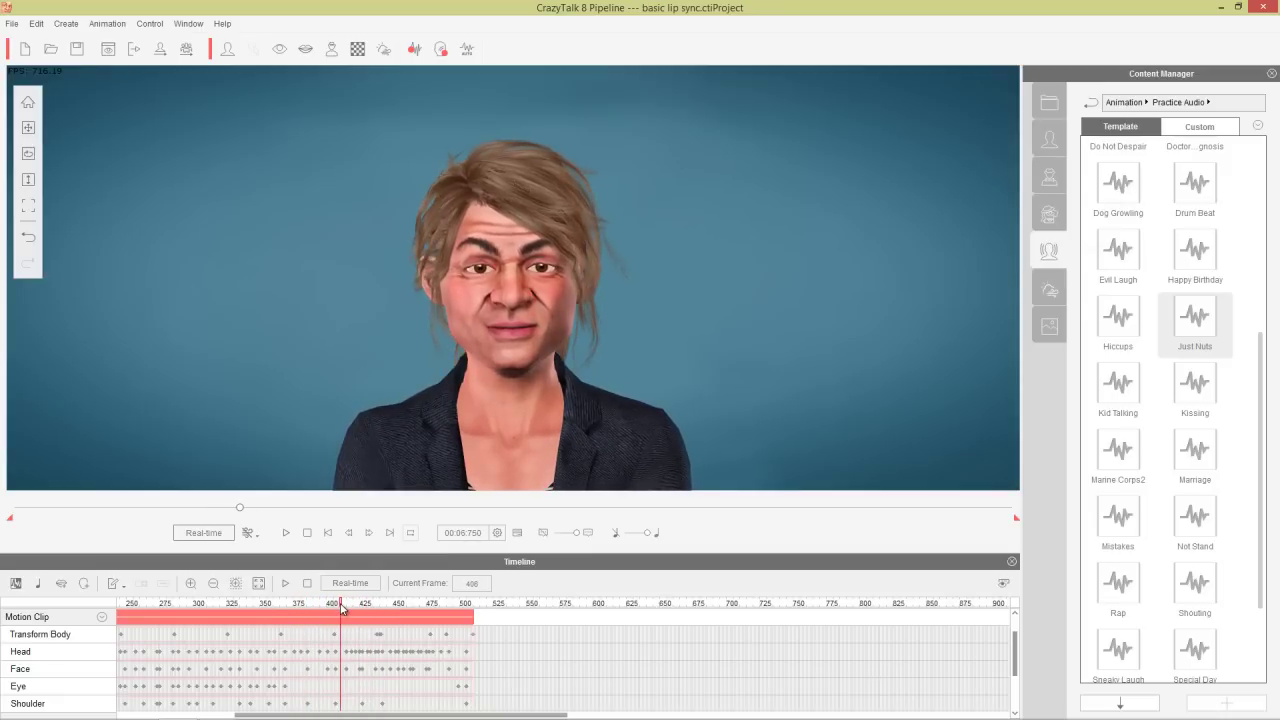
pyautogui.doubleClick(342, 692)
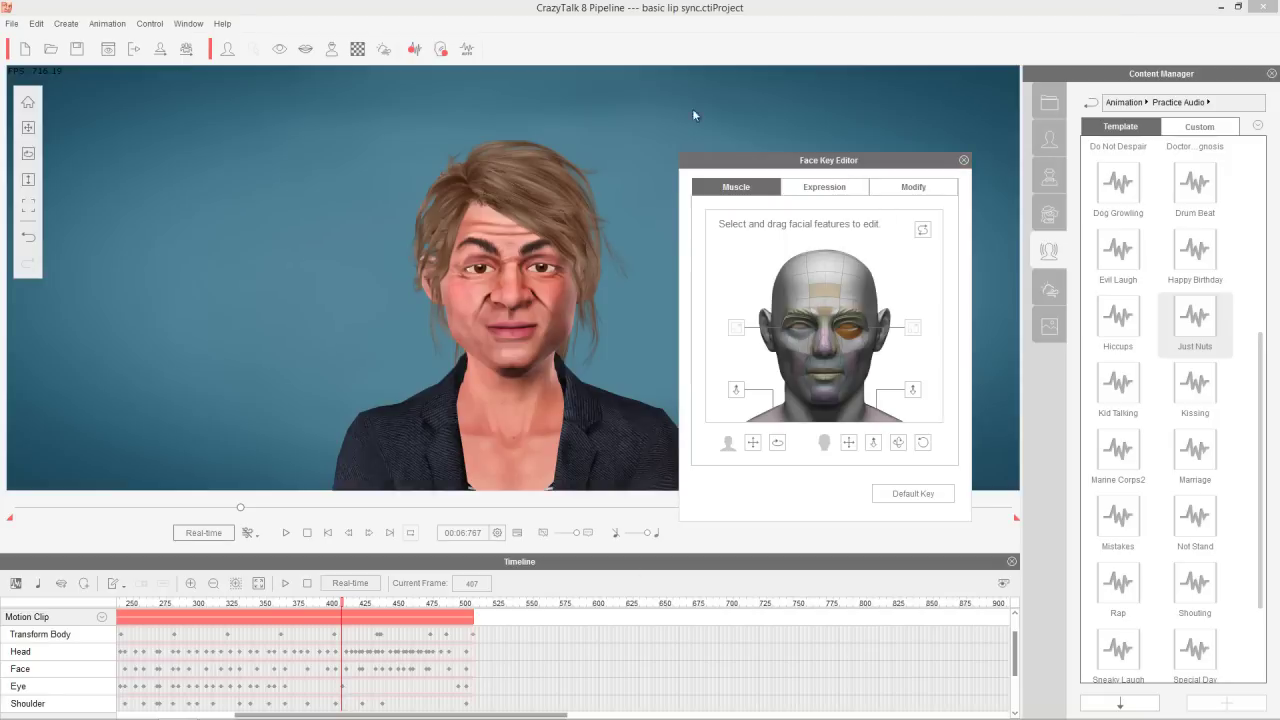
pyautogui.click(105, 24)
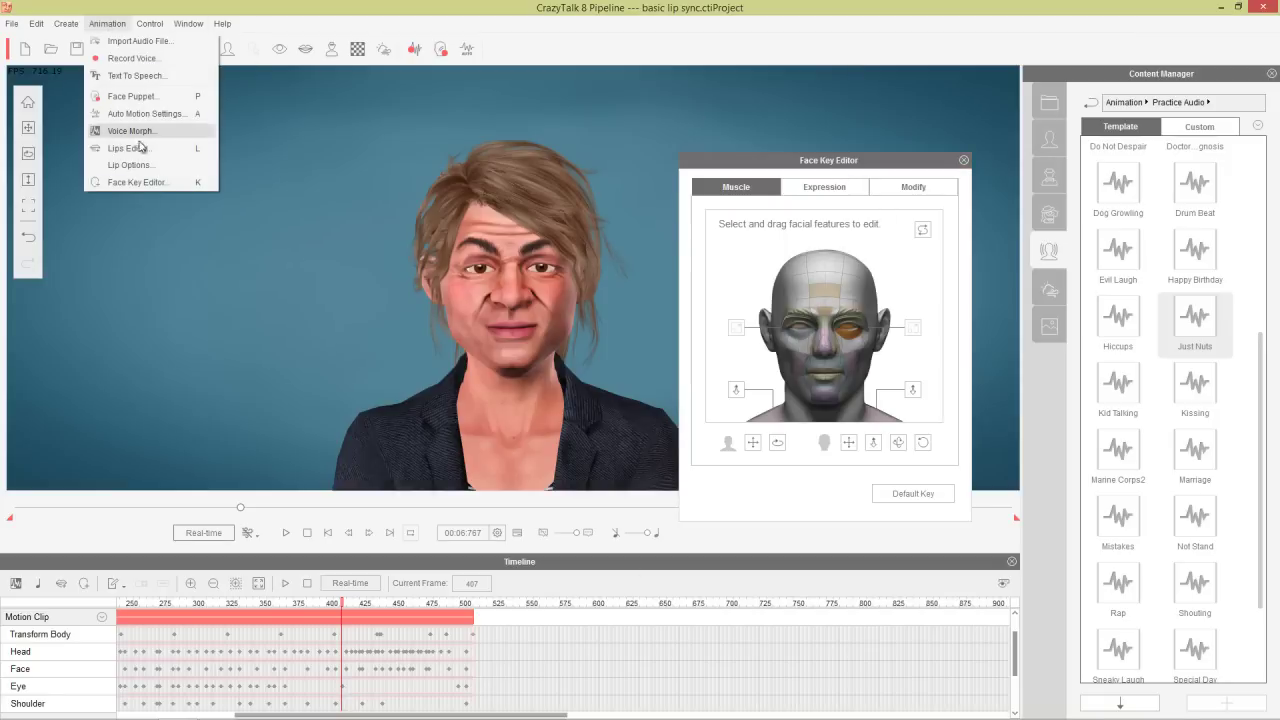
pyautogui.click(428, 8)
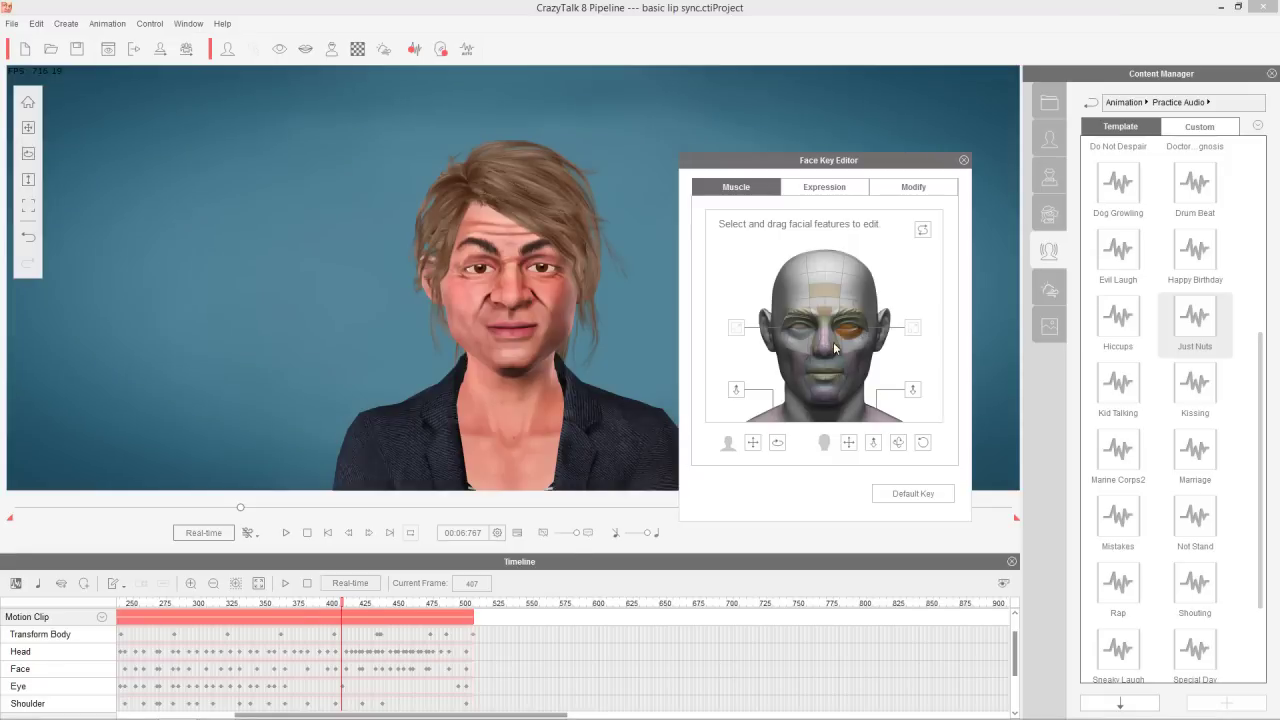
pyautogui.moveTo(343, 605); pyautogui.dragTo(381, 603)
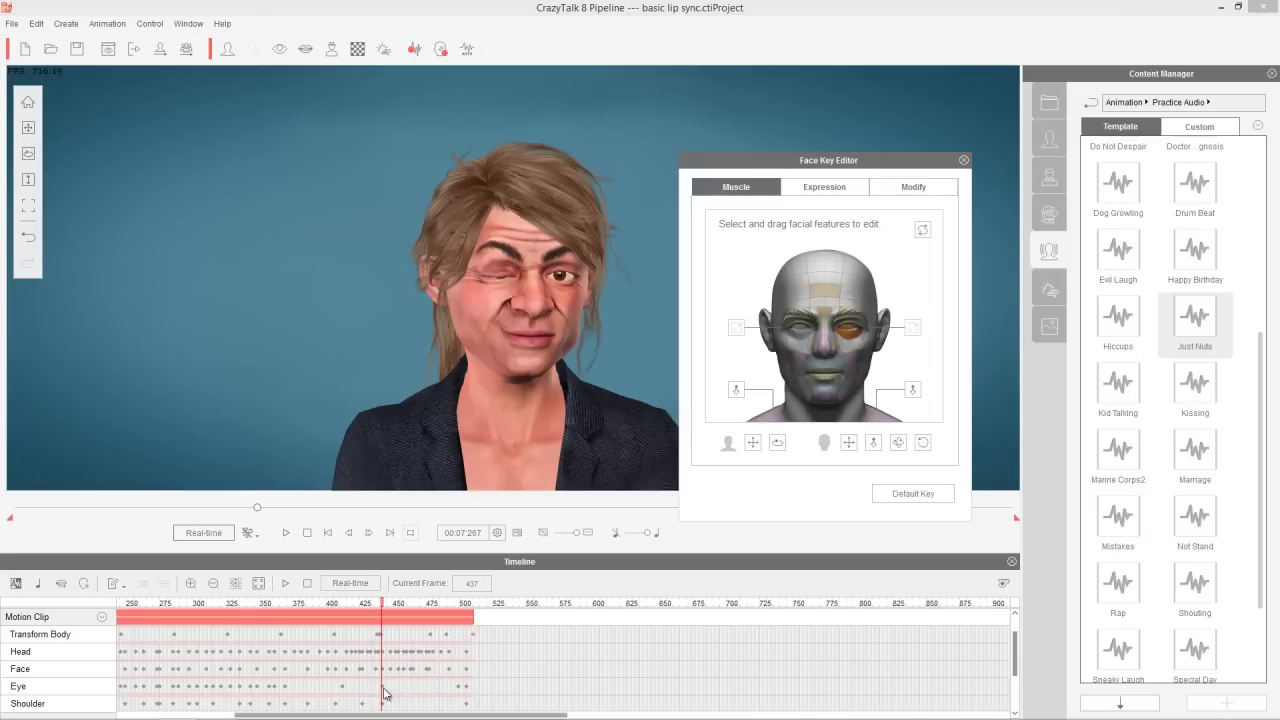
# Apply a default key at frame 470, scrub from frame 437 to the clip's end, and close the Face Key Editor
pyautogui.moveTo(333, 606); pyautogui.dragTo(428, 610)
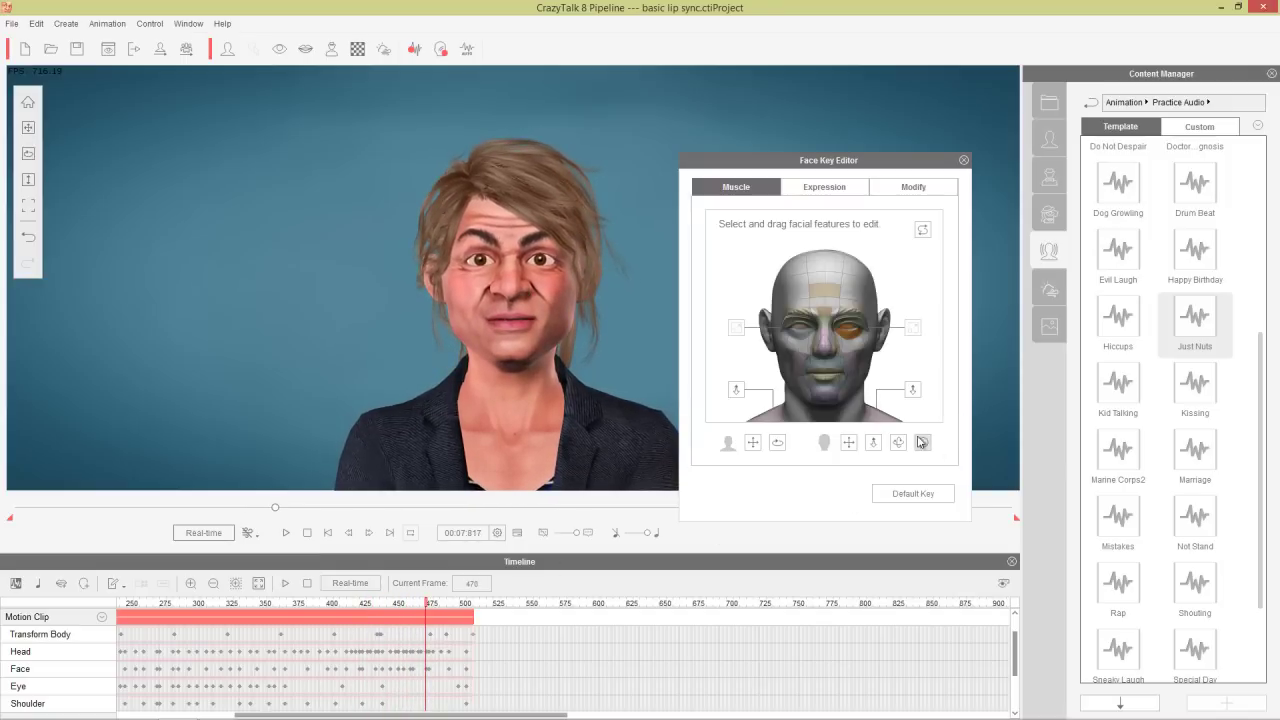
pyautogui.click(918, 493)
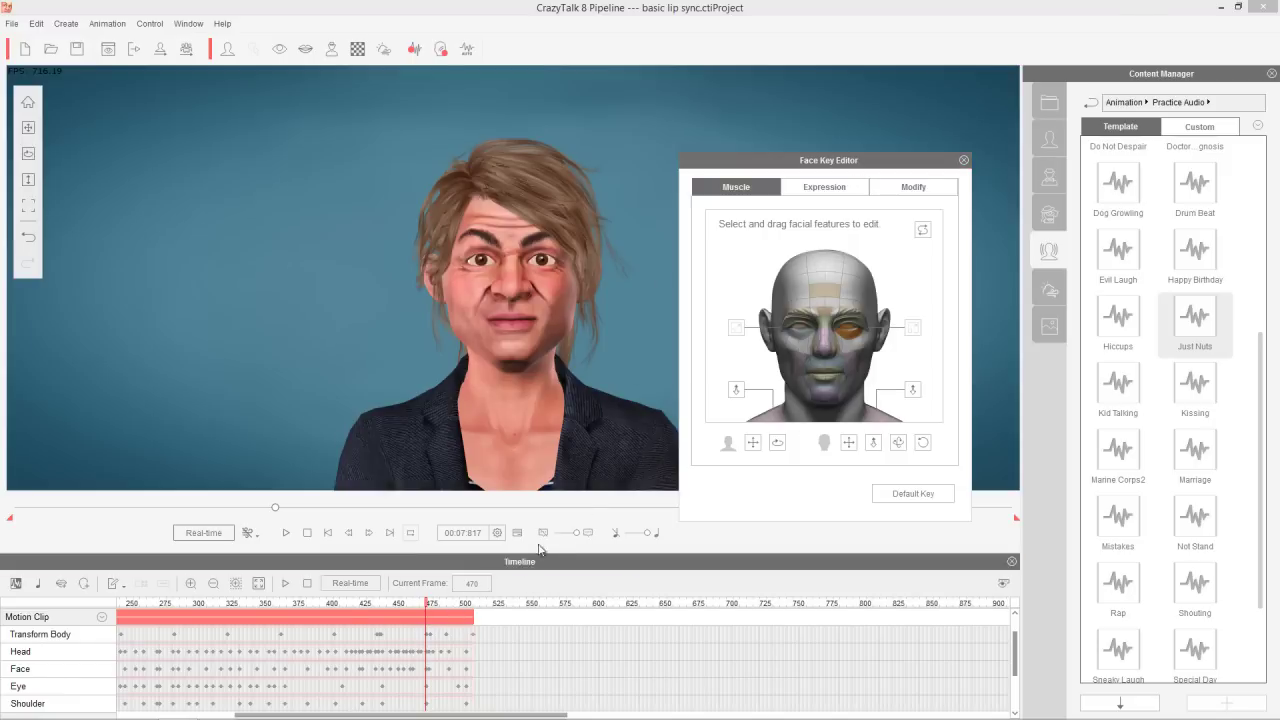
pyautogui.click(385, 606)
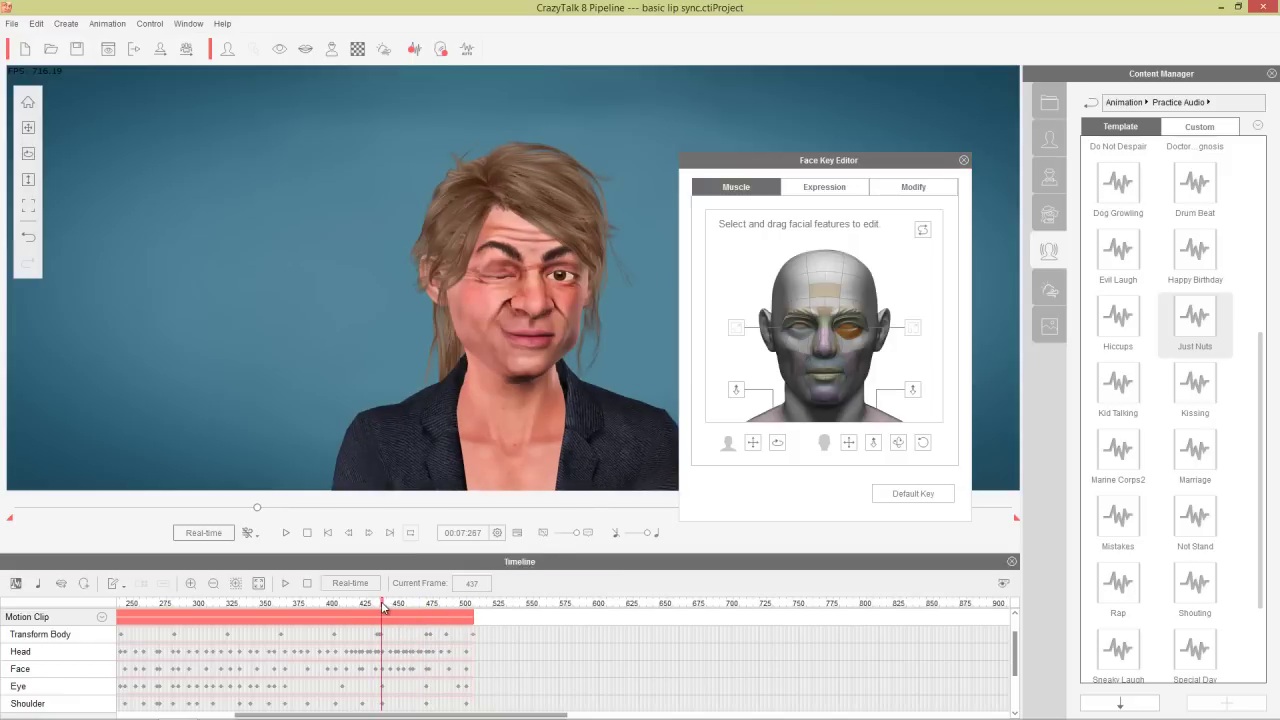
pyautogui.moveTo(385, 609); pyautogui.dragTo(478, 608)
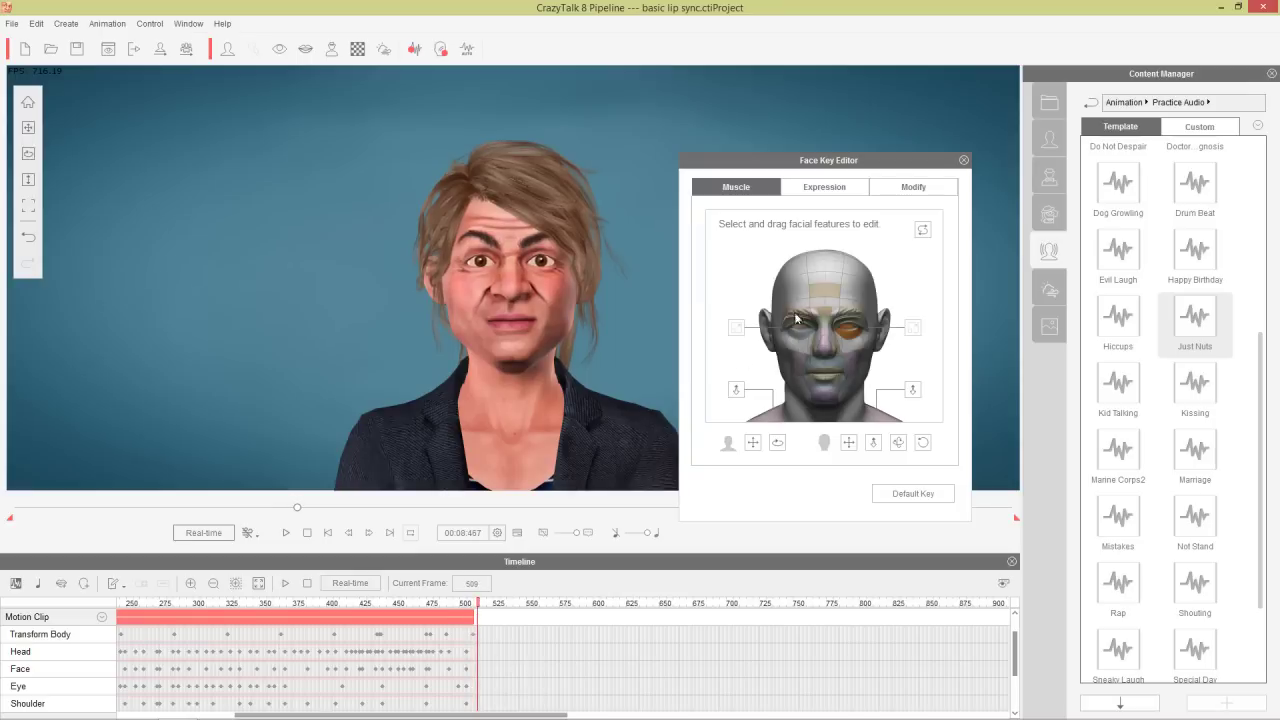
pyautogui.click(964, 161)
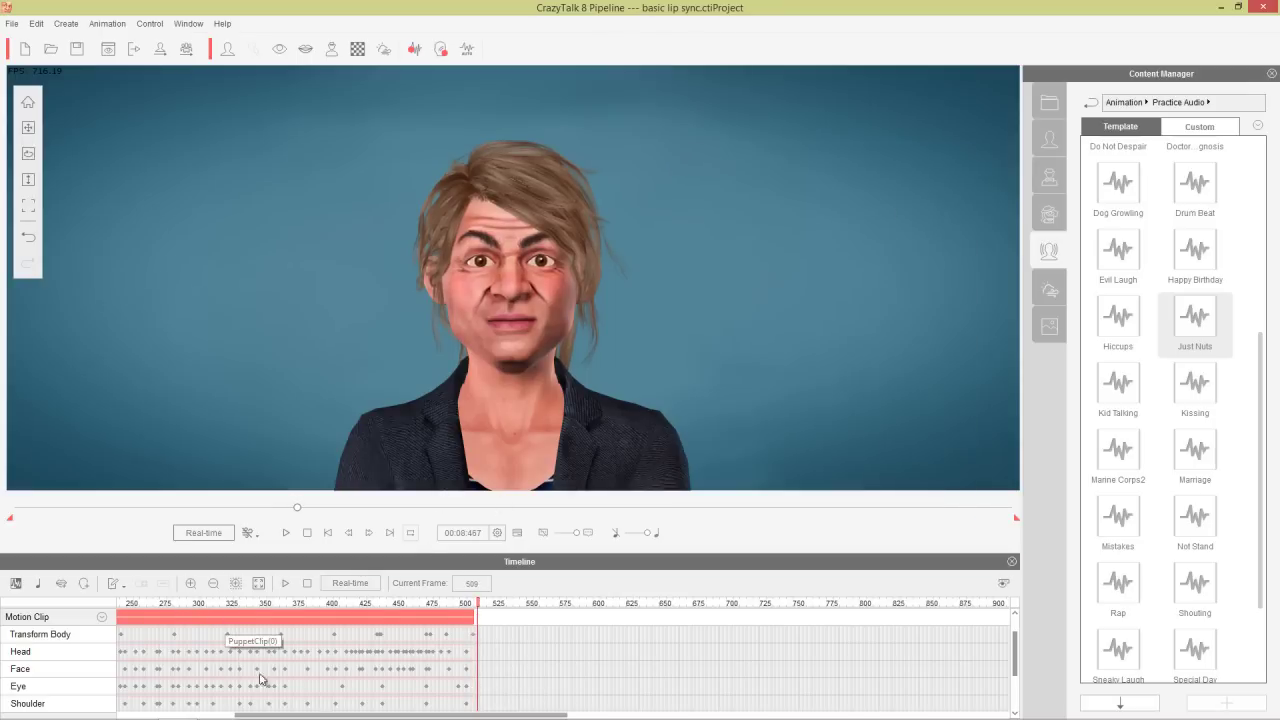
# Play the edited performance from frame 1 past the end of the puppet clip to review the wink and eye direction
pyautogui.moveTo(277, 714); pyautogui.dragTo(155, 714)
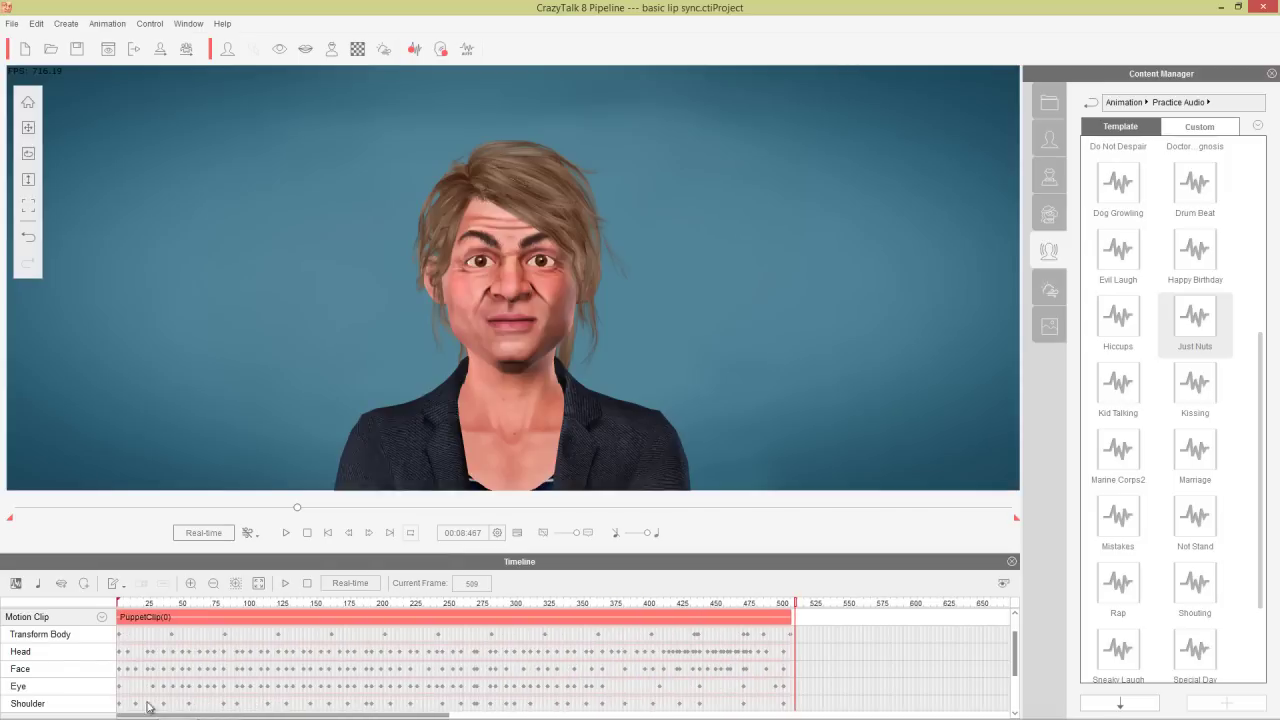
pyautogui.click(119, 603)
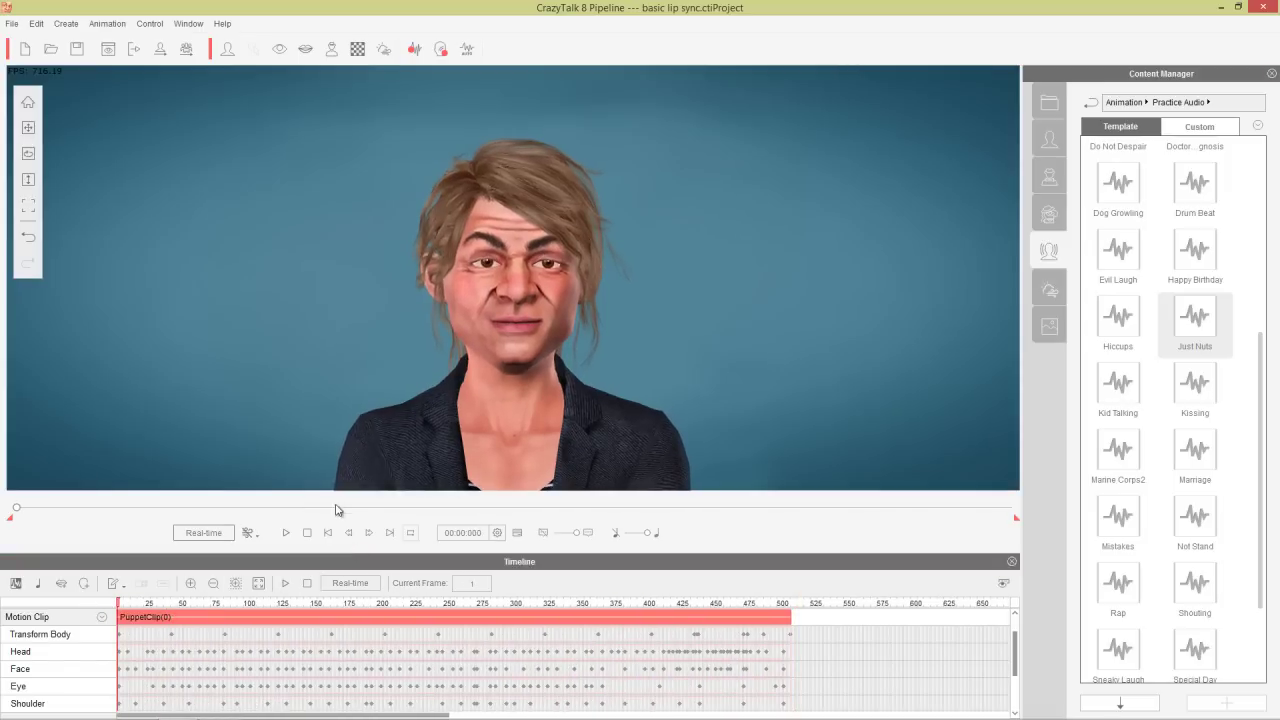
pyautogui.click(287, 533)
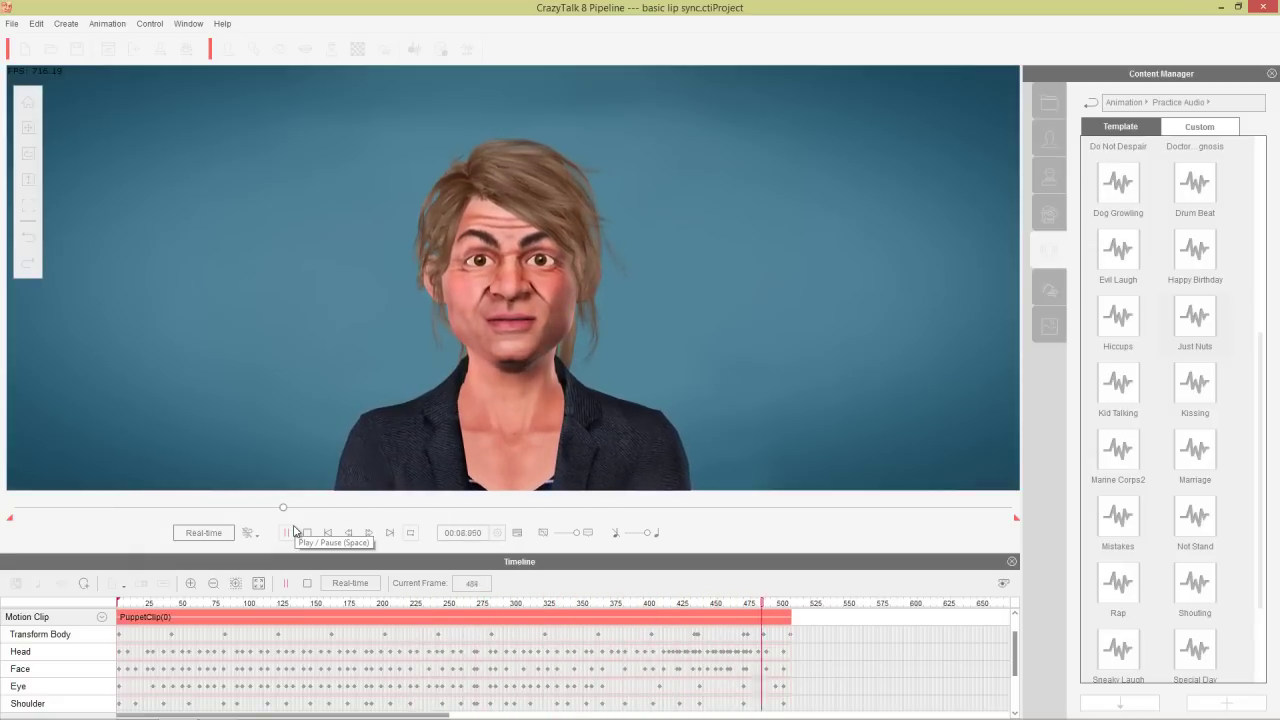
pyautogui.click(294, 531)
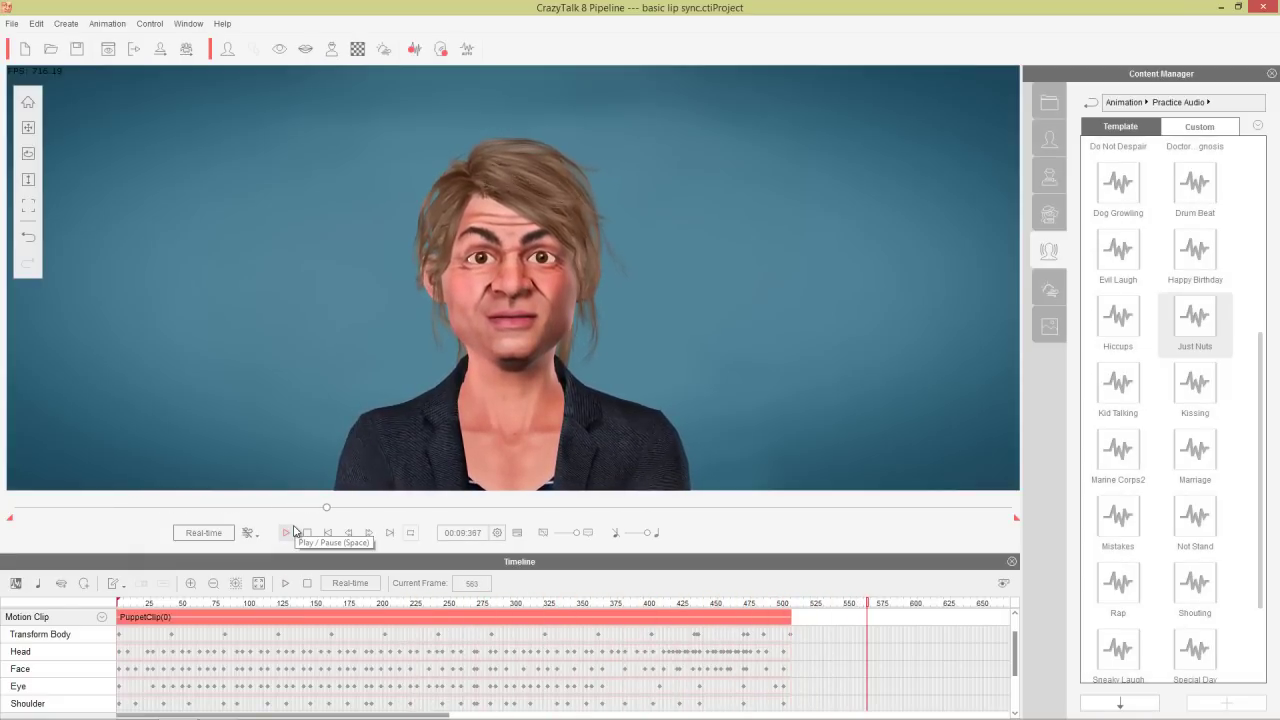